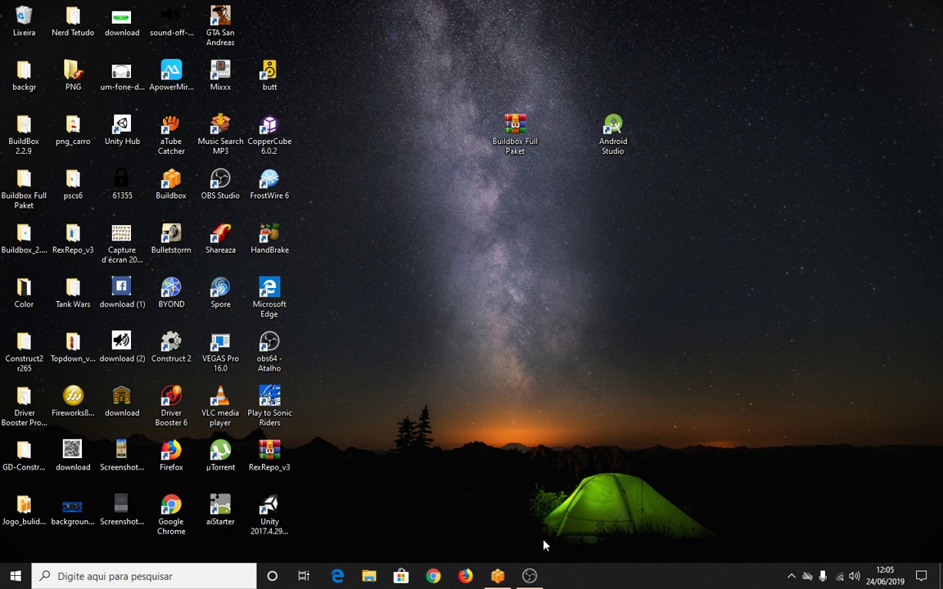
Switch to Buildbox and look over the Start, Main Menu UI, game and World UI nodes in the mind map
left_click(496, 577)
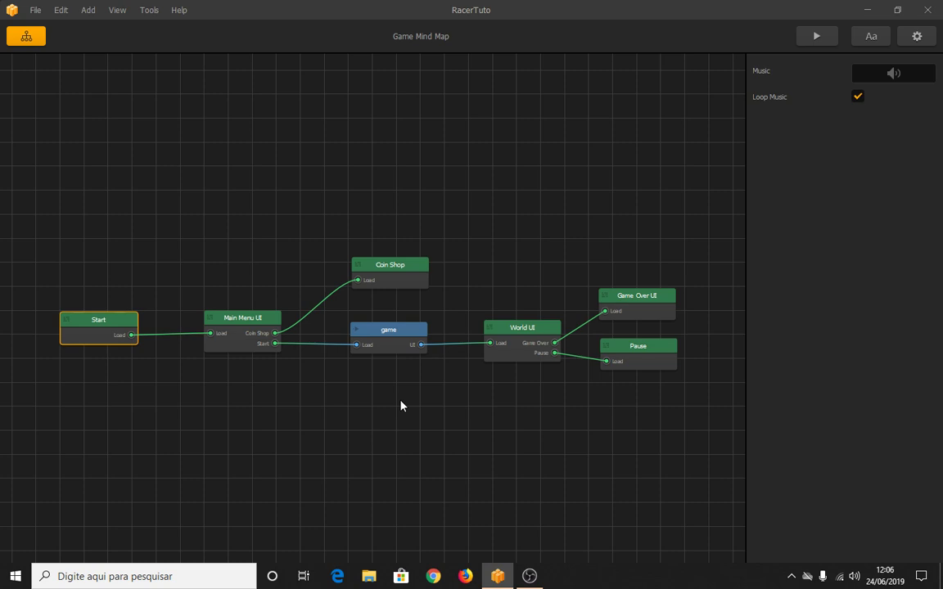
left_click(20, 208)
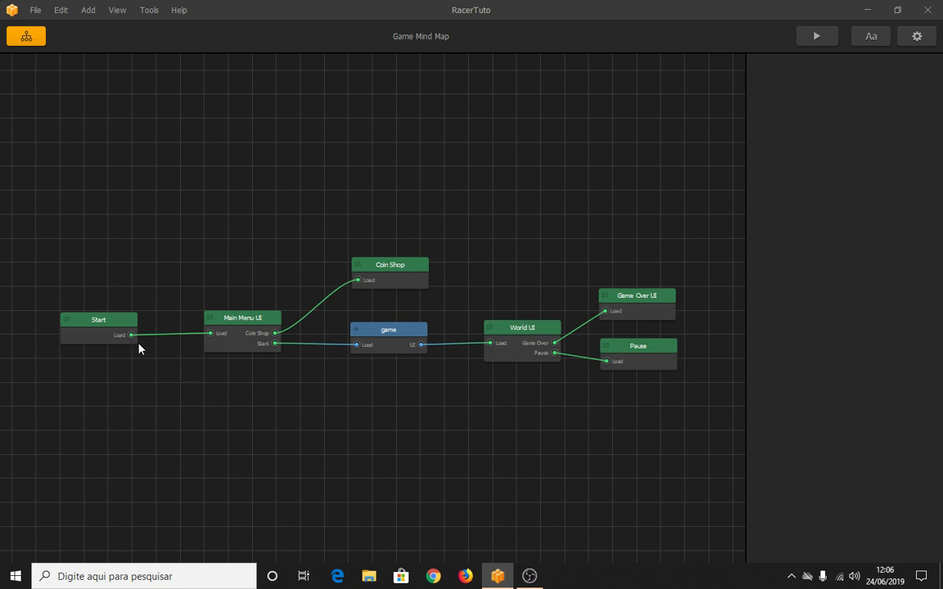
left_click_drag(91, 325, 97, 325)
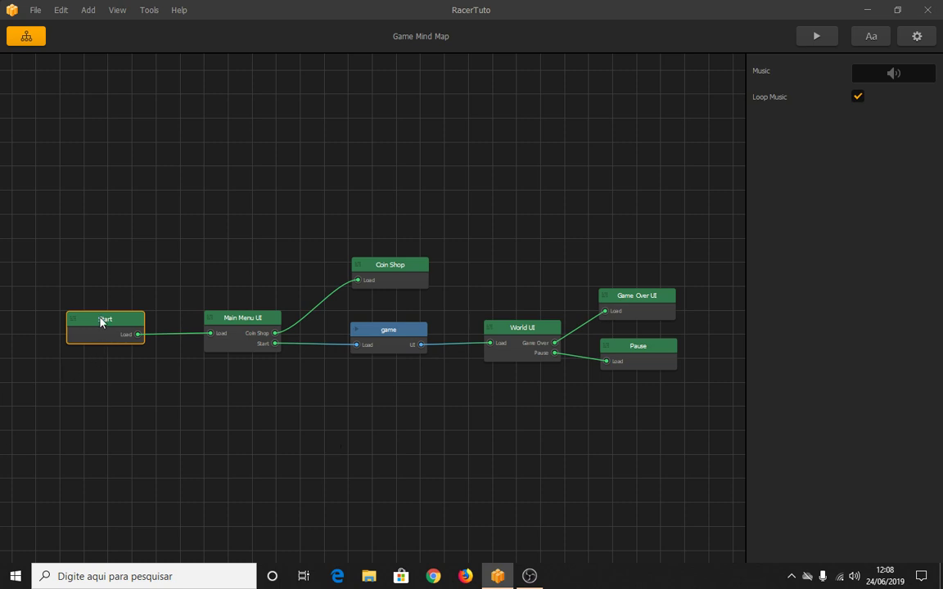
left_click_drag(102, 321, 99, 319)
left_click_drag(238, 328, 234, 324)
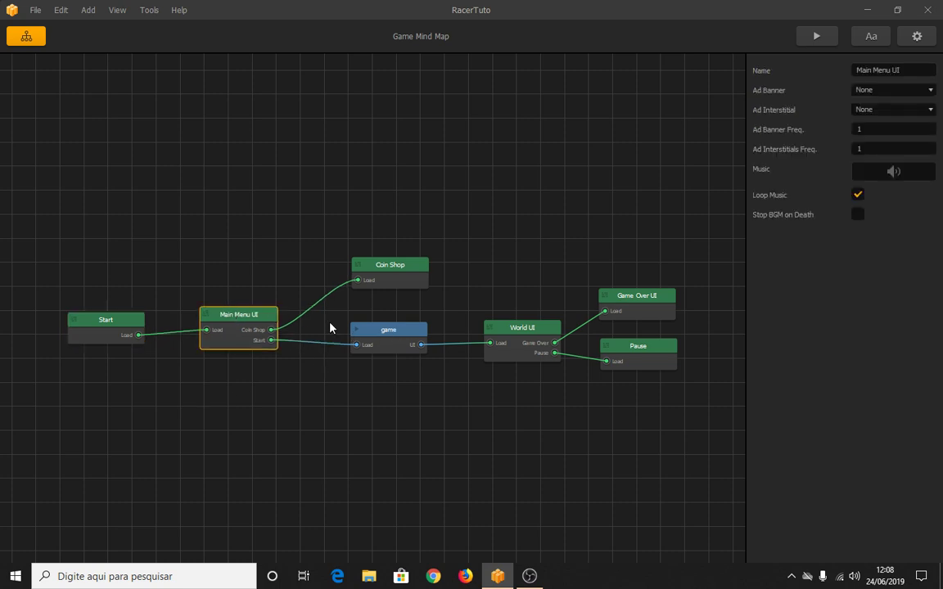
left_click(391, 332)
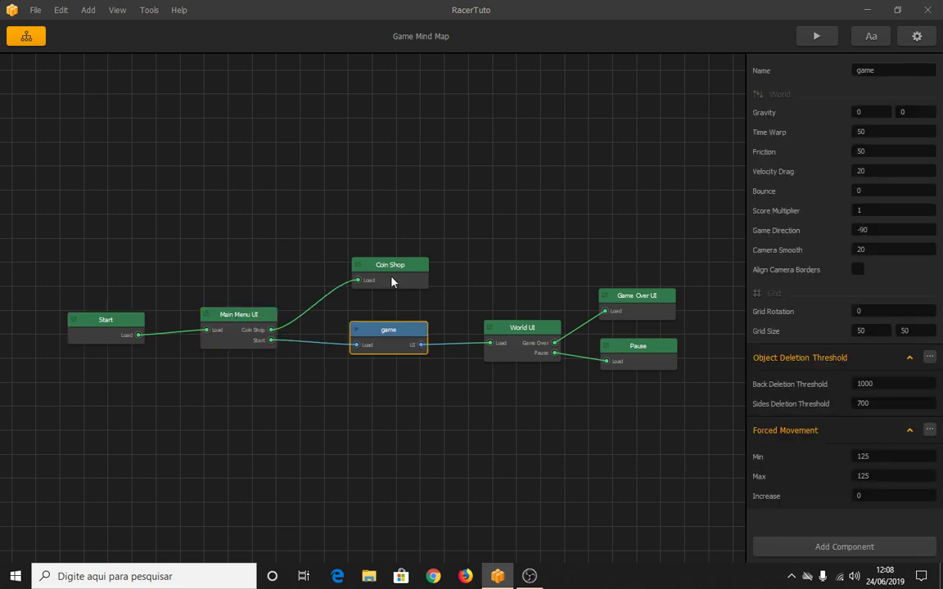
double_click(534, 340)
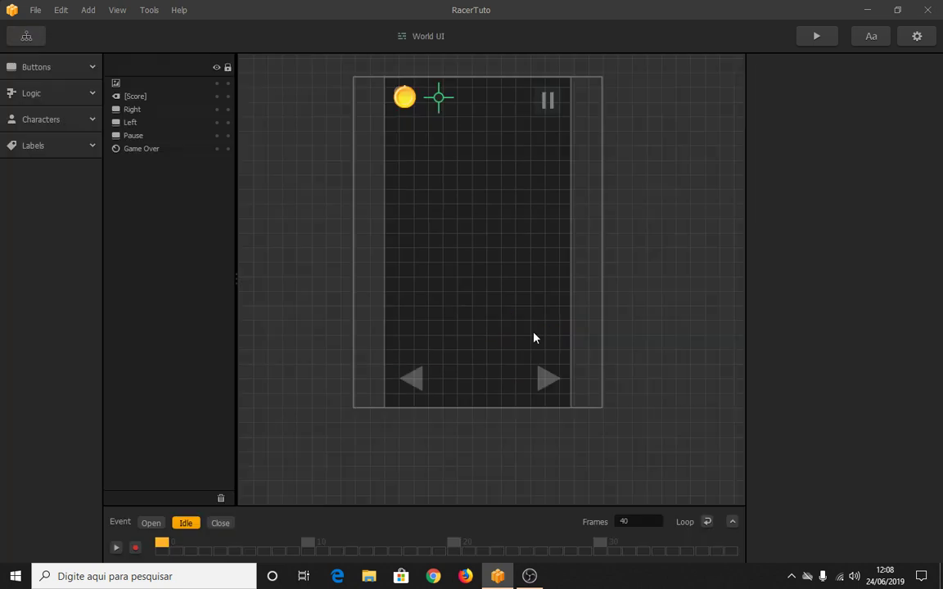
left_click(26, 36)
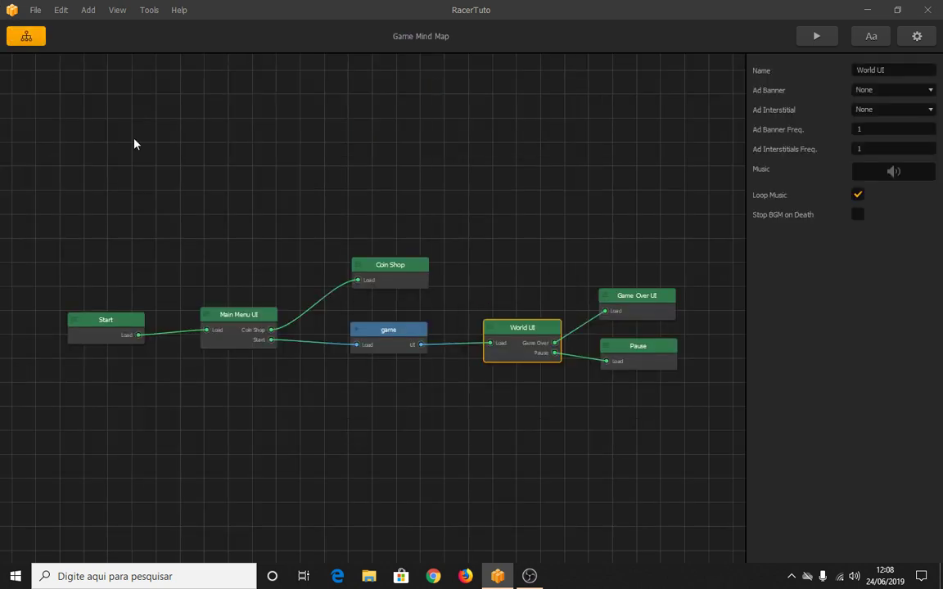
Open the Main Menu UI screen for editing and choose its Open animation event
double_click(242, 327)
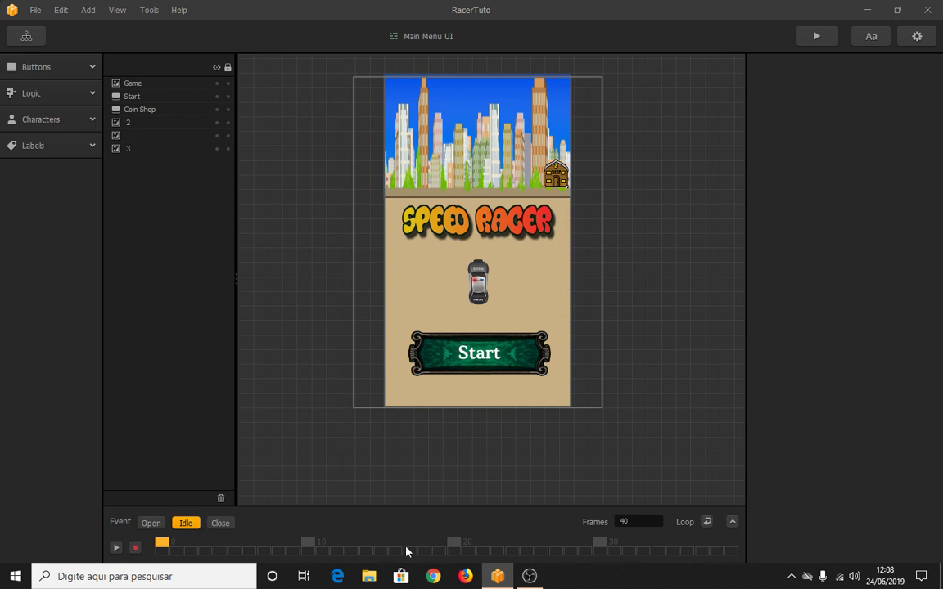
left_click(151, 524)
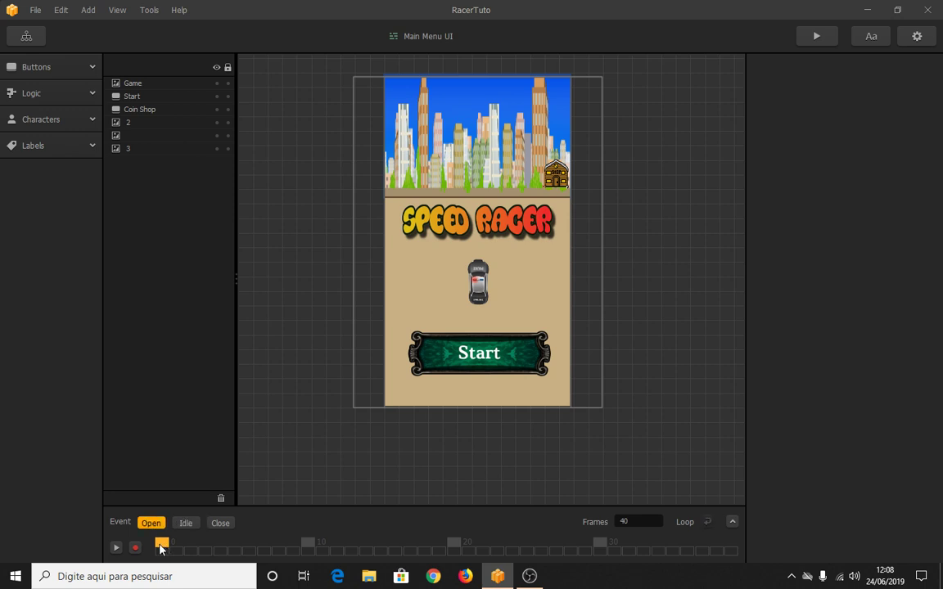
left_click(442, 237)
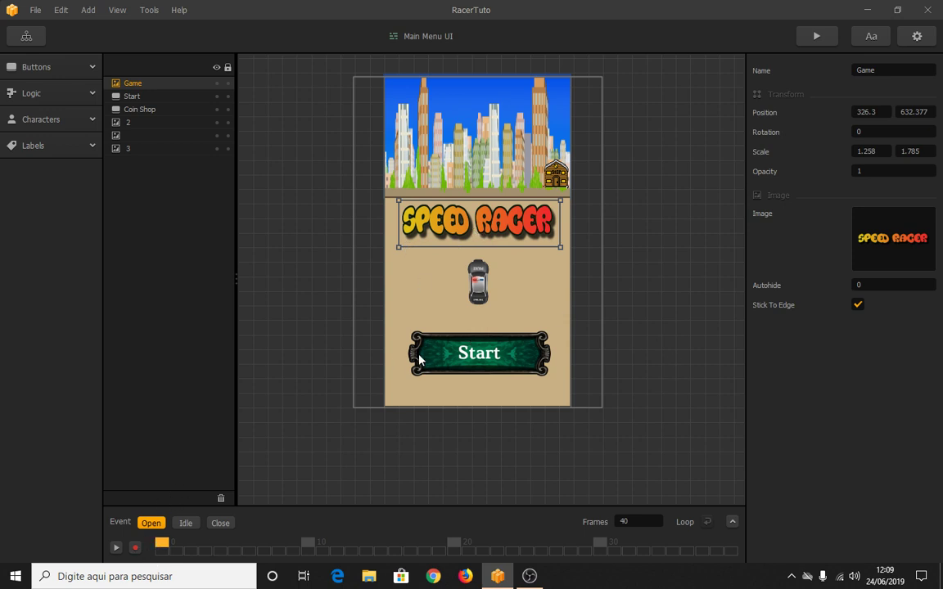
scroll(415, 357, "down", 3)
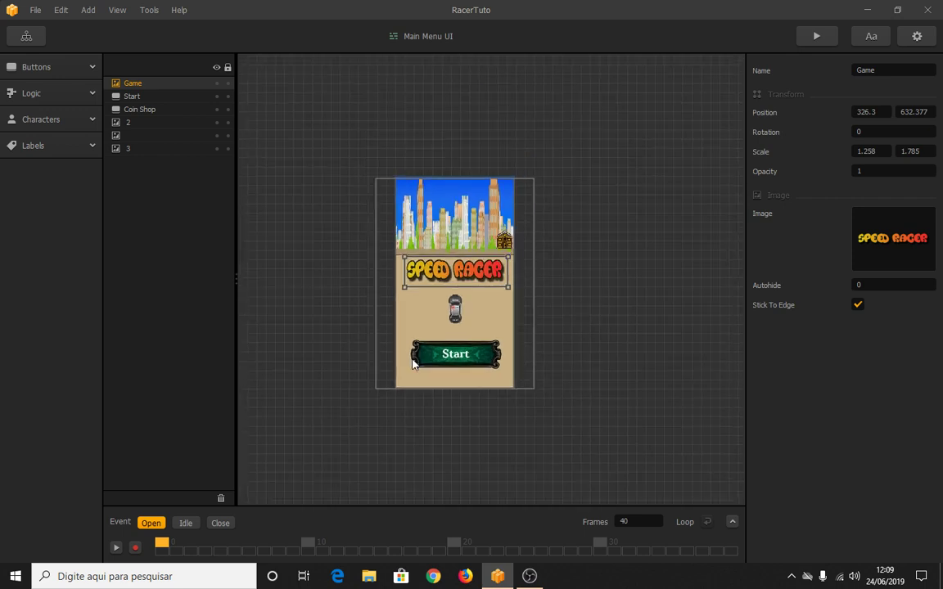
left_click_drag(453, 258, 453, 106)
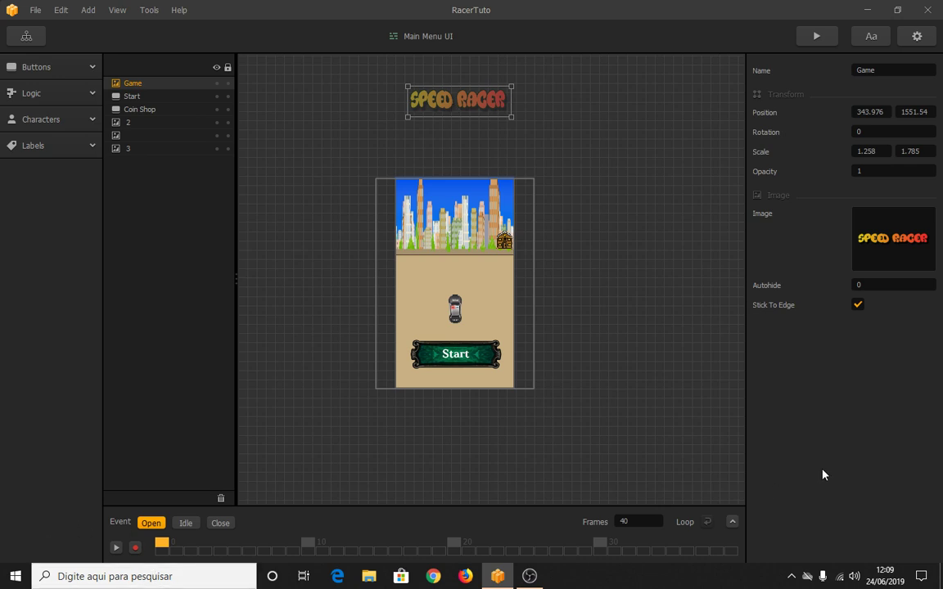
left_click(732, 522)
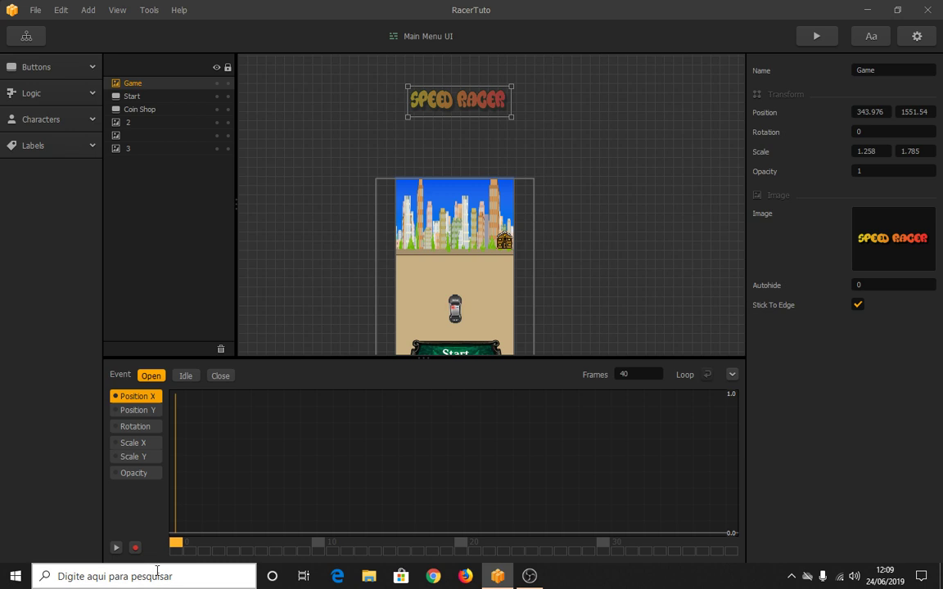
left_click_drag(173, 548, 460, 551)
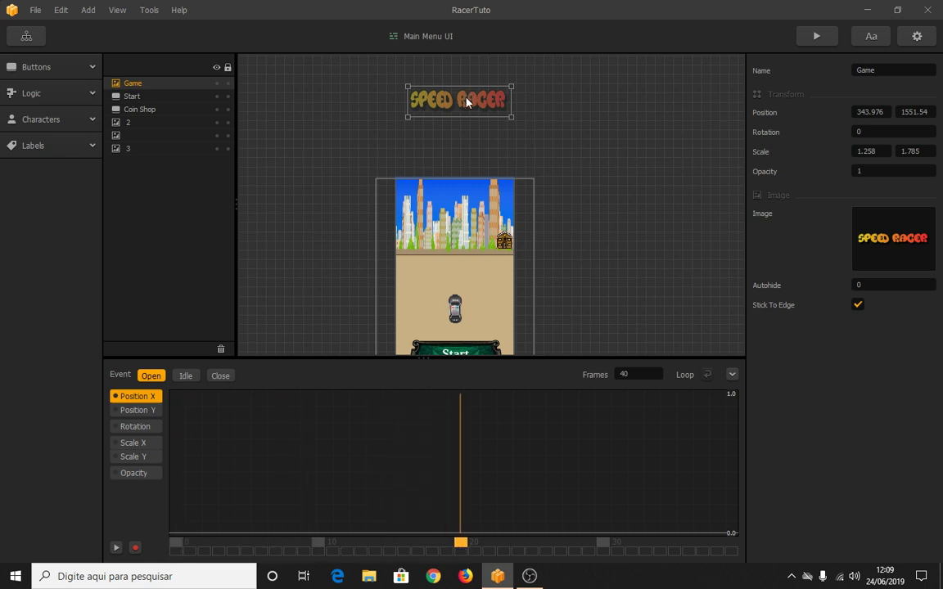
left_click_drag(467, 103, 464, 275)
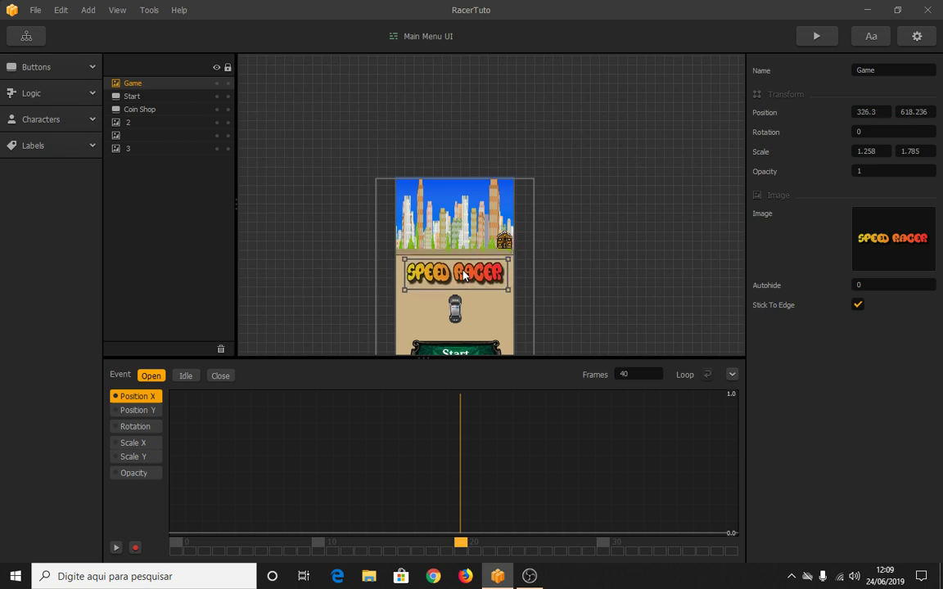
left_click_drag(463, 275, 463, 148)
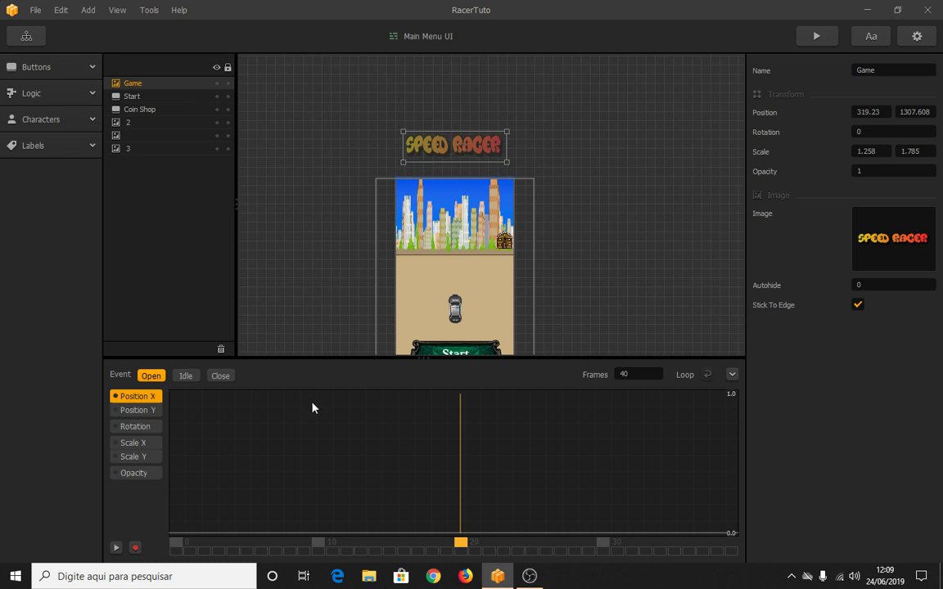
left_click(478, 486)
key("ctrl+z")
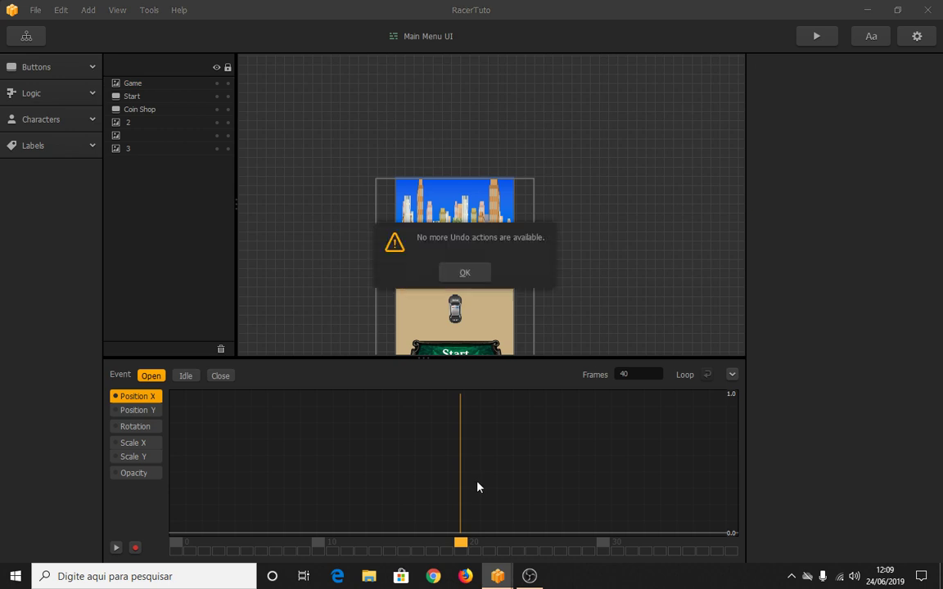
left_click(463, 273)
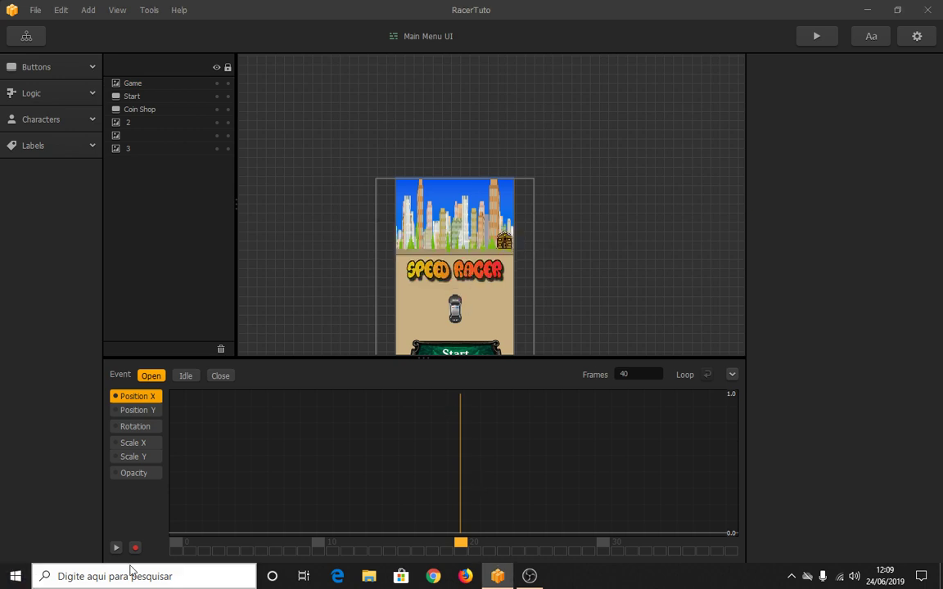
left_click(174, 544)
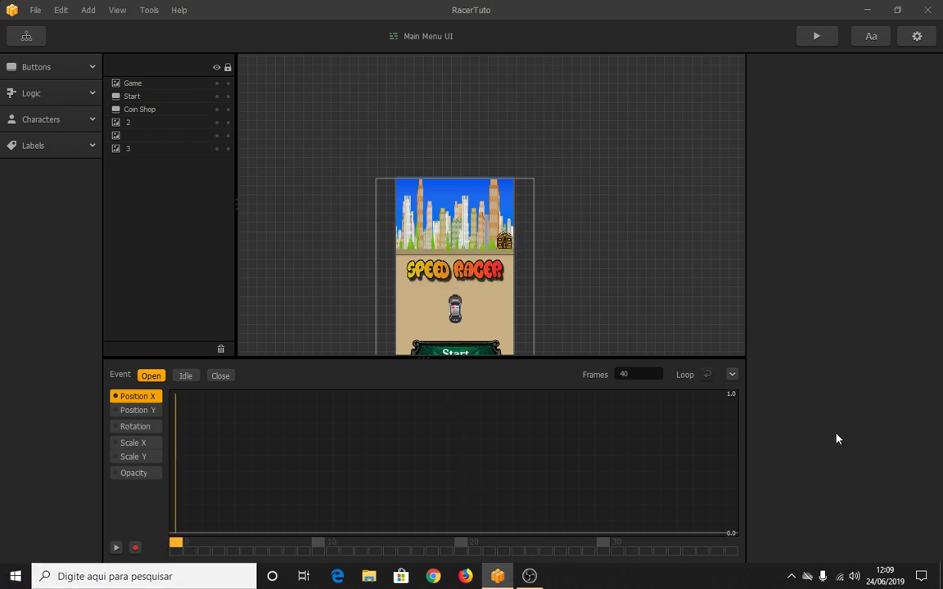
left_click(732, 374)
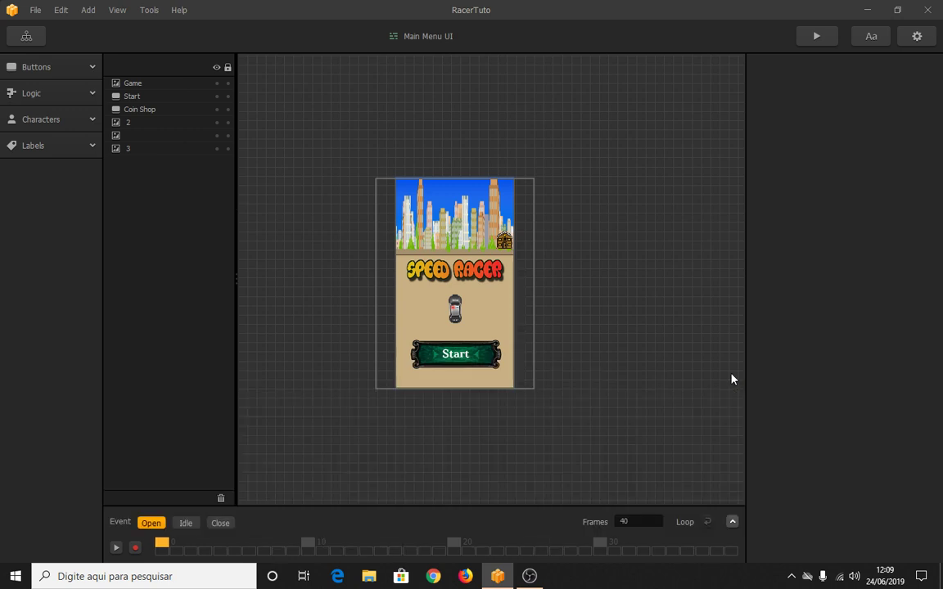
Enable animation recording and key the SPEED RACER logo at frame 0, at about position 339, 623
left_click(134, 547)
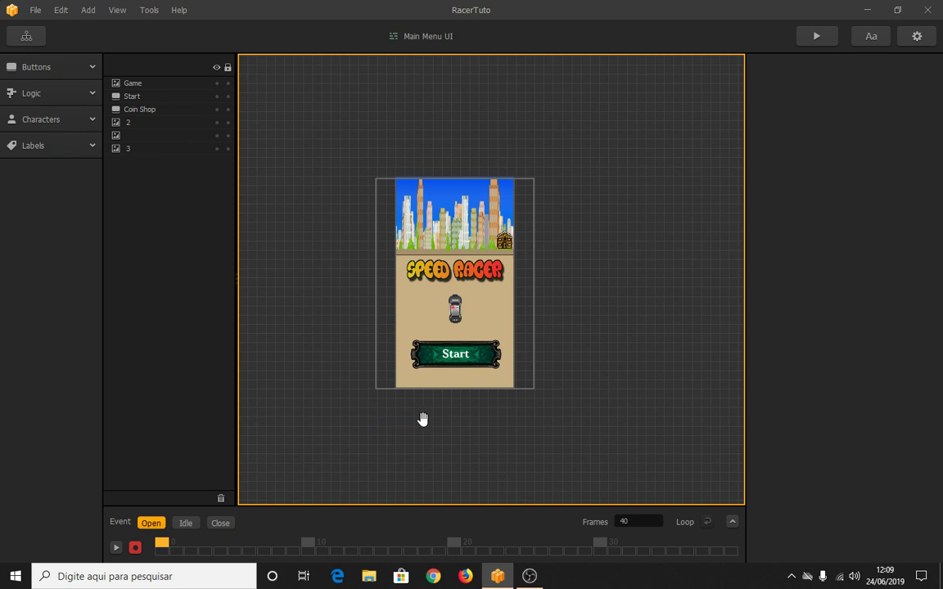
left_click_drag(421, 419, 451, 411)
scroll(451, 409, "up", 1)
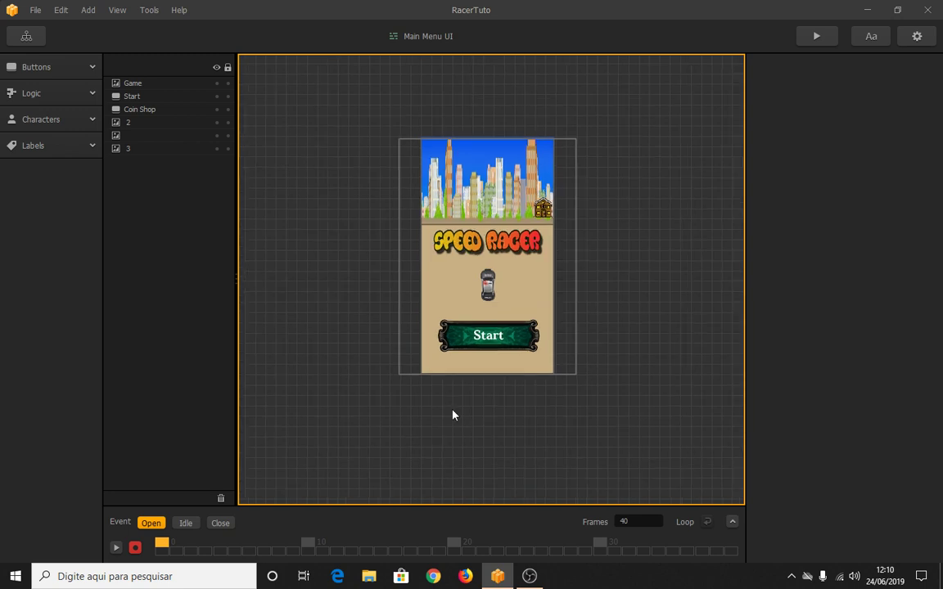
left_click(469, 243)
left_click_drag(469, 243, 474, 246)
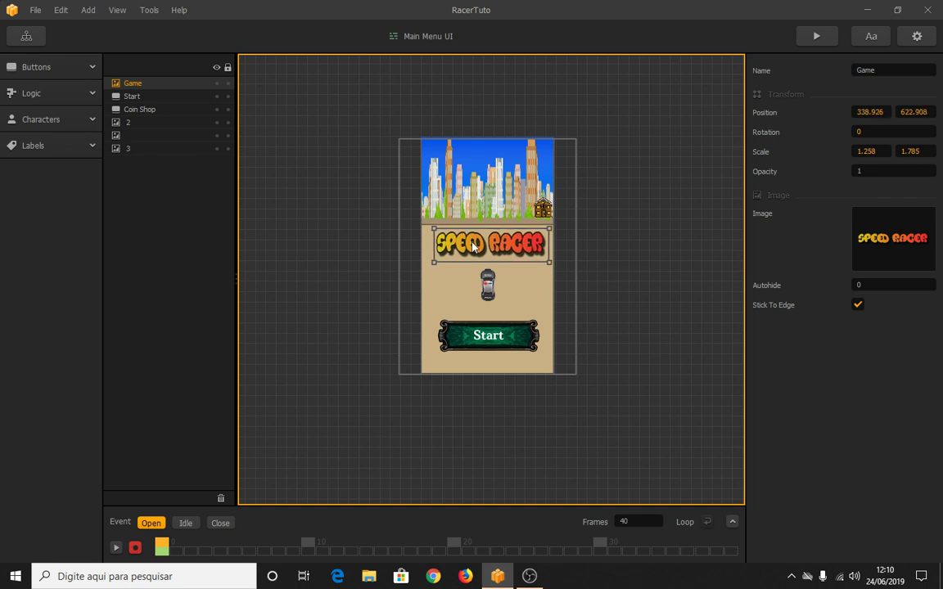
Expand the curve editor and key the logo at frame 20 above the screen, at about position 320, 1270
left_click(733, 523)
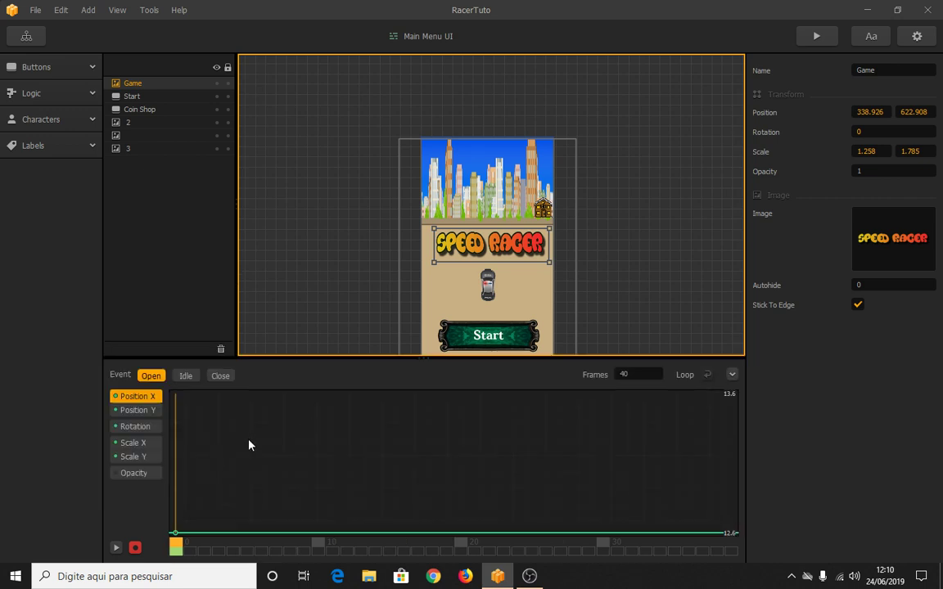
left_click(234, 543)
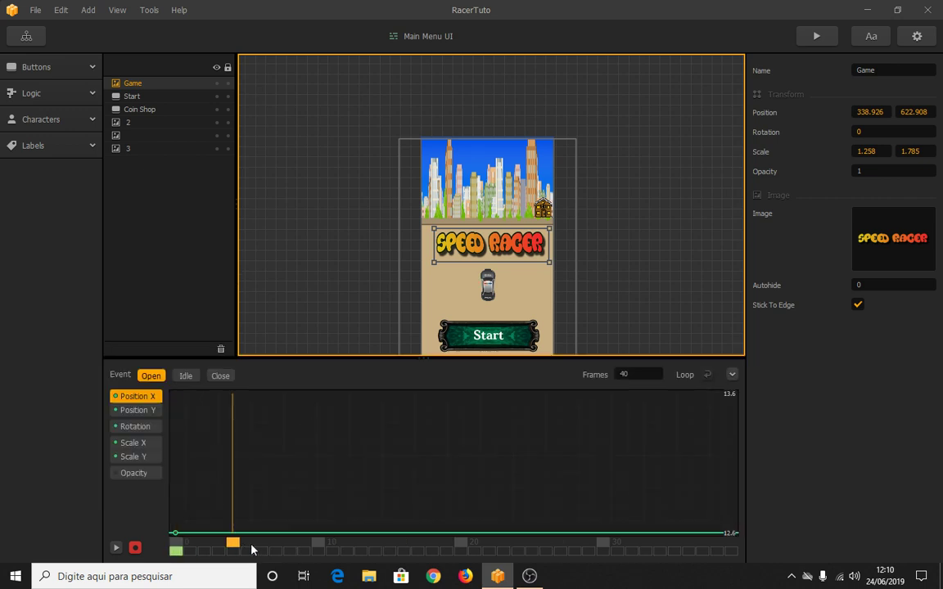
left_click_drag(251, 550, 461, 545)
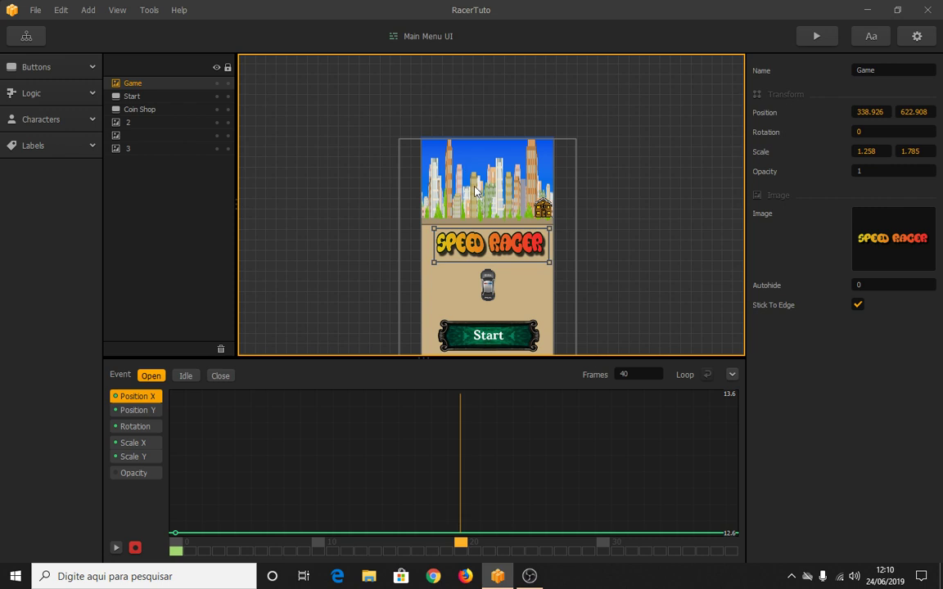
left_click_drag(483, 246, 480, 113)
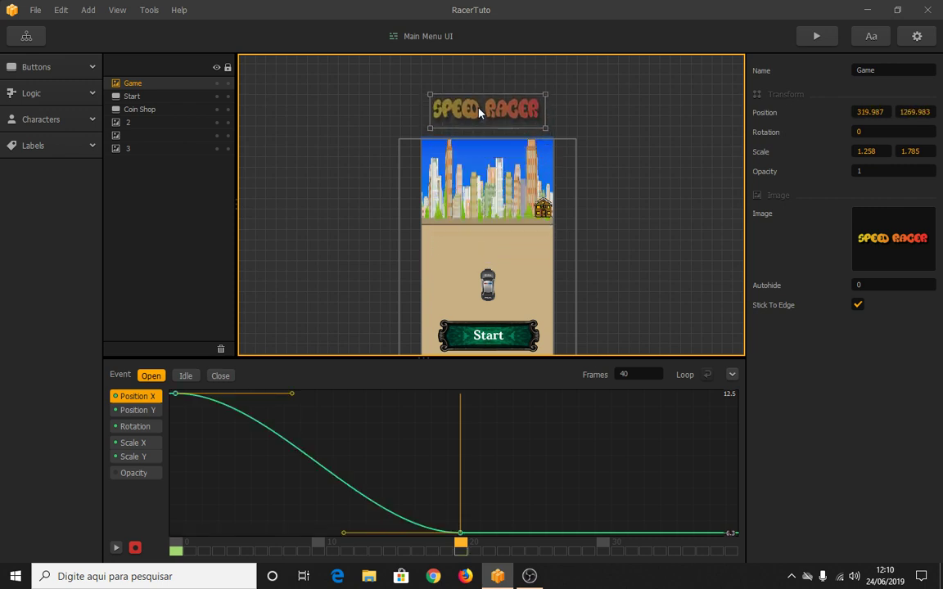
Preview the menu's opening animation, close the preview and undo the logo's last move at frame 20
left_click(815, 38)
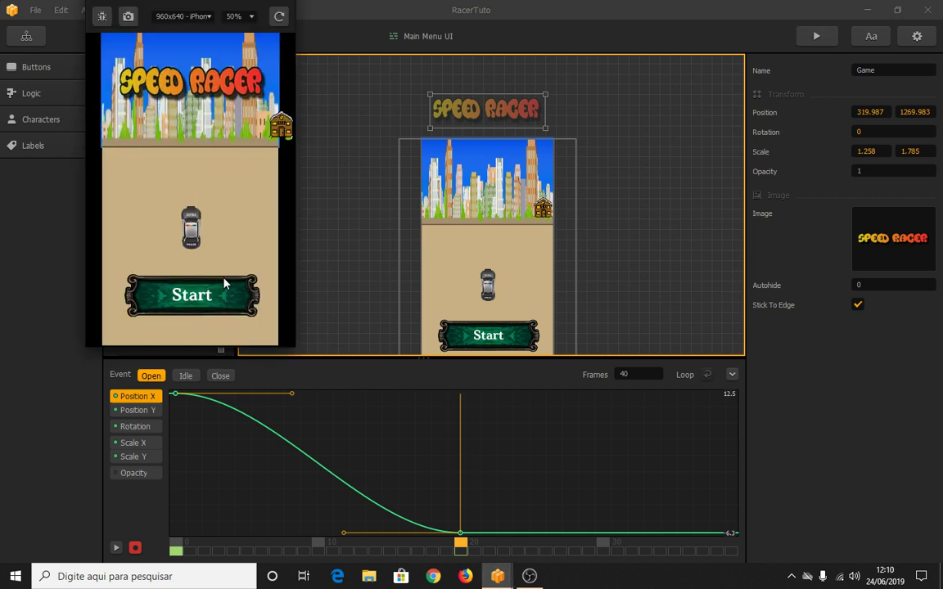
key("Escape")
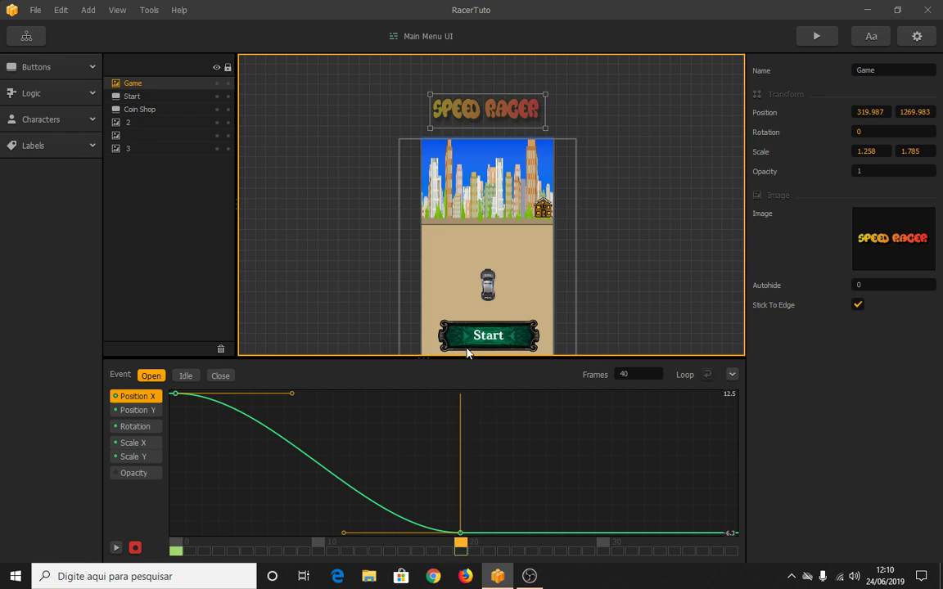
key("ctrl+z")
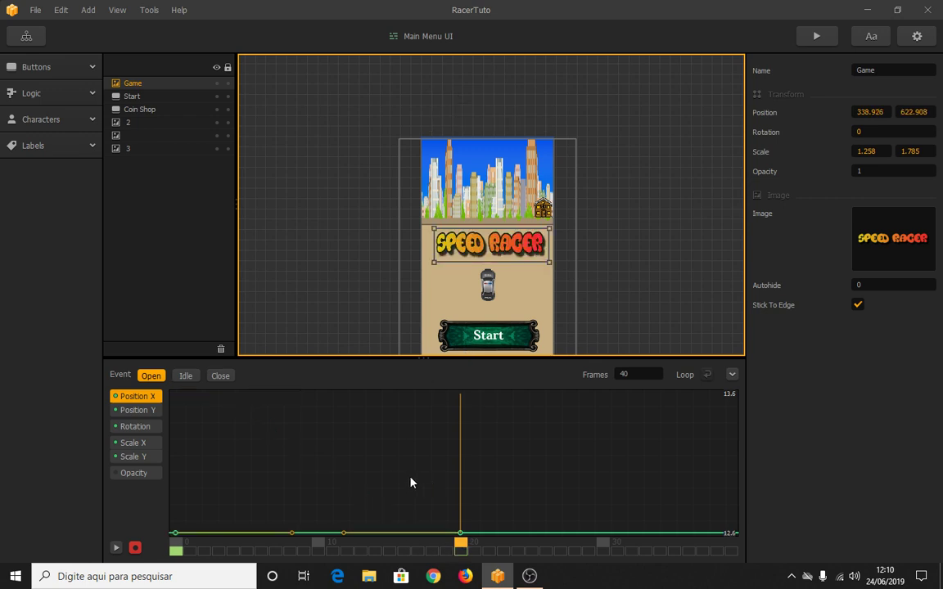
Move the logo above the screen at frame 0, to about position 355, 1279, and preview its motion up to frame 20
left_click(175, 547)
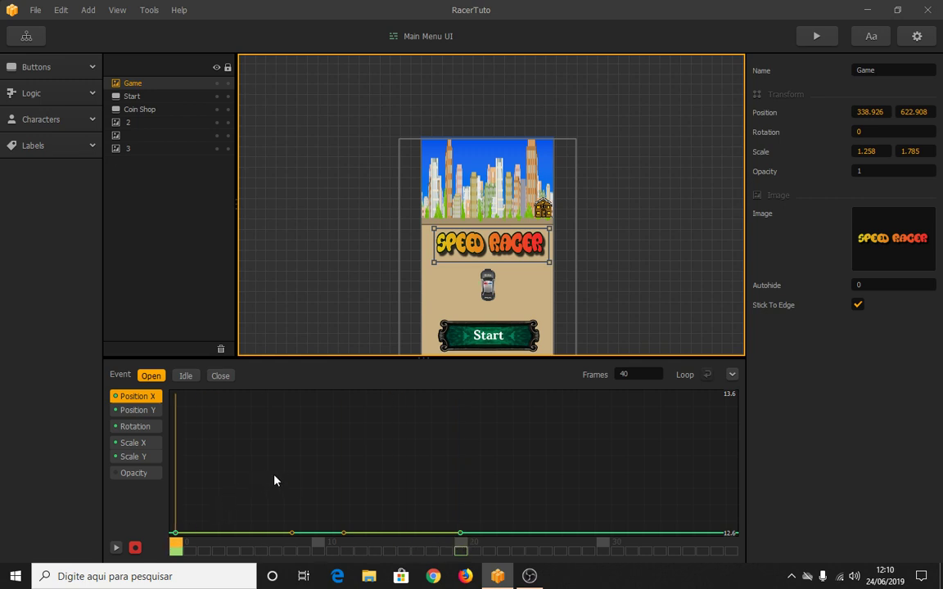
left_click_drag(476, 249, 479, 114)
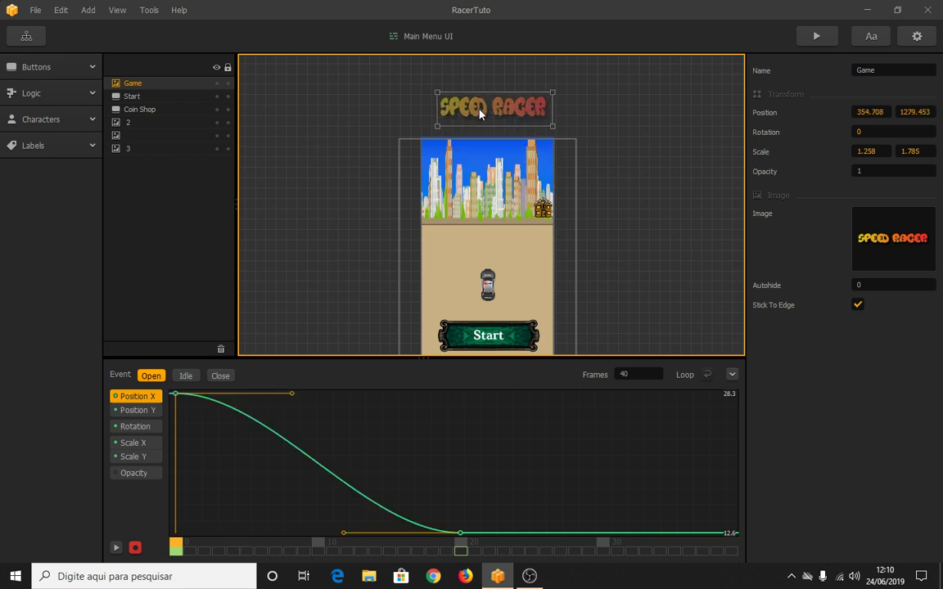
left_click(232, 544)
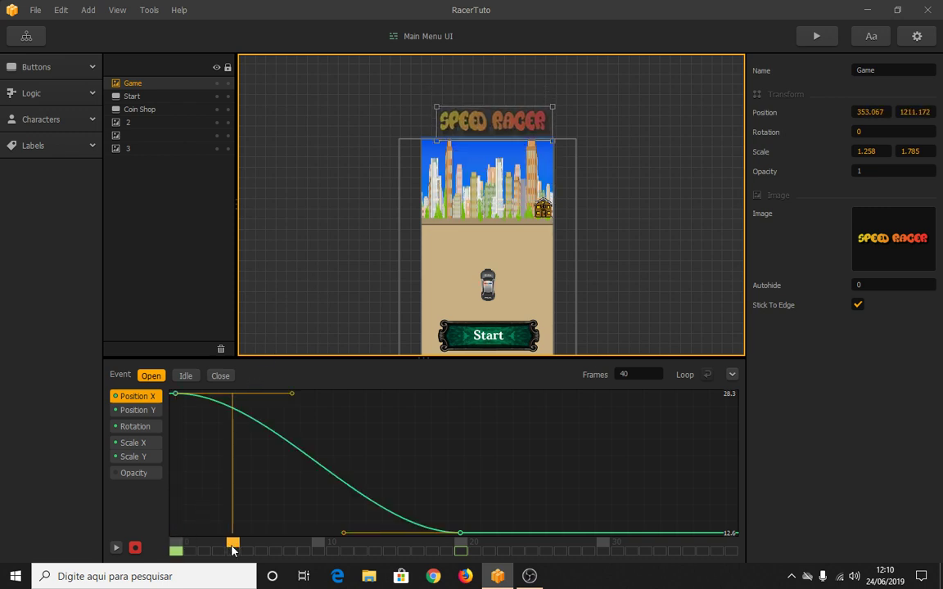
left_click(319, 544)
left_click(461, 544)
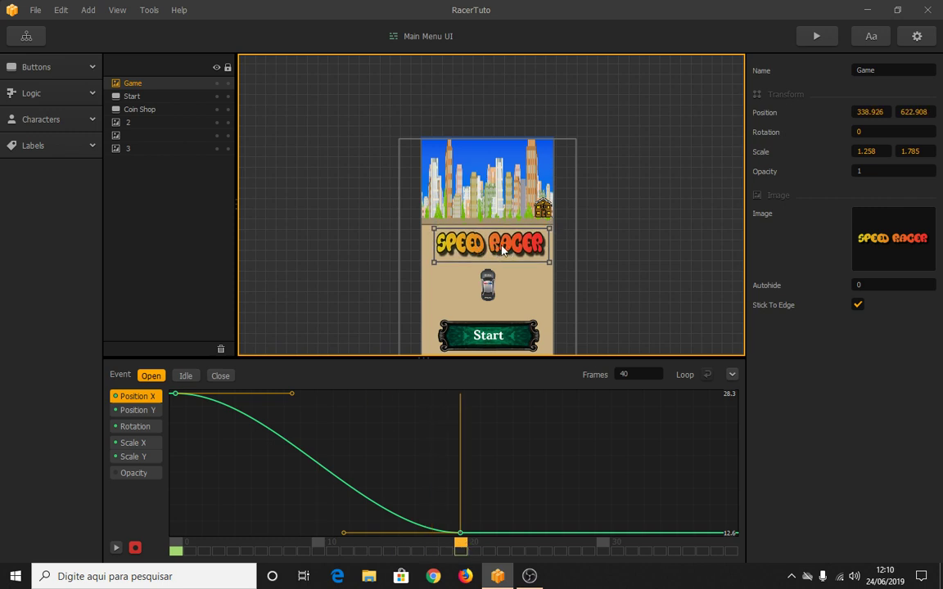
left_click(815, 36)
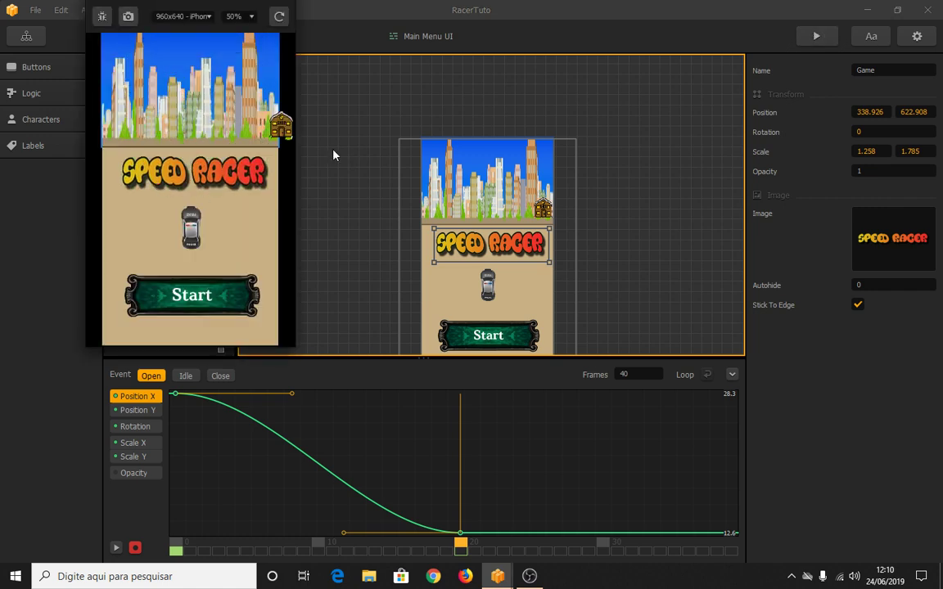
Close the preview and key the Start button at frame 0 below the screen, at about position 298, -523
key("Escape")
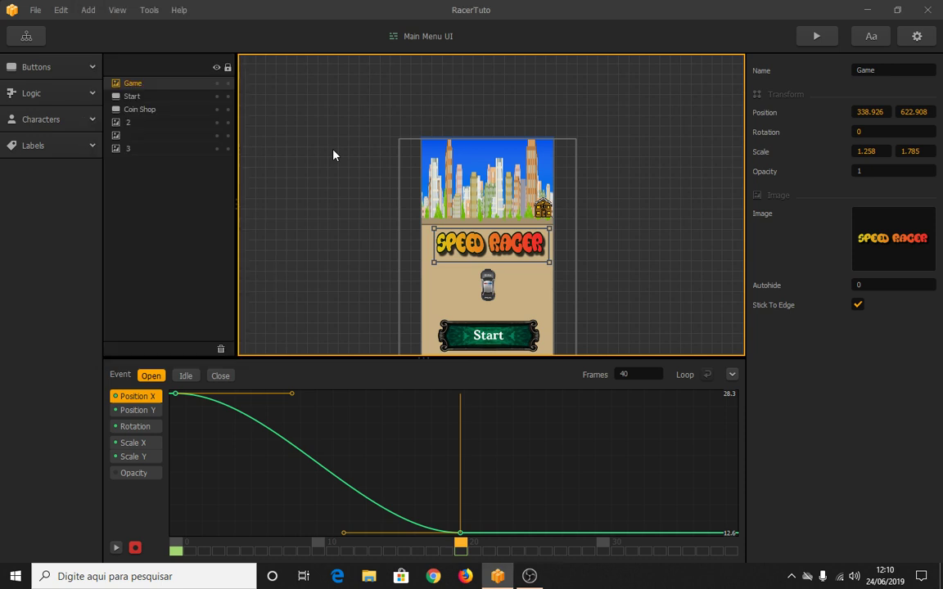
left_click(505, 342)
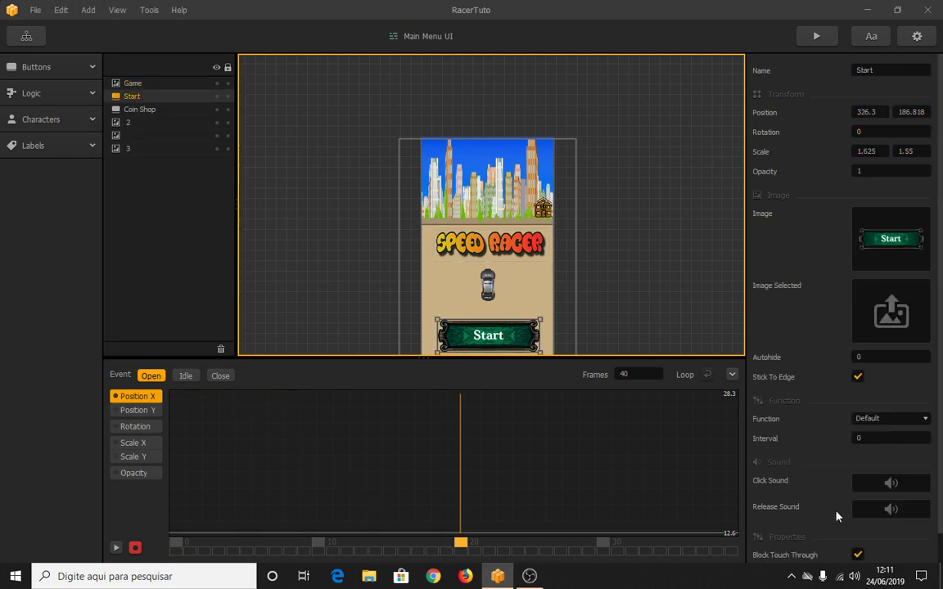
left_click(732, 374)
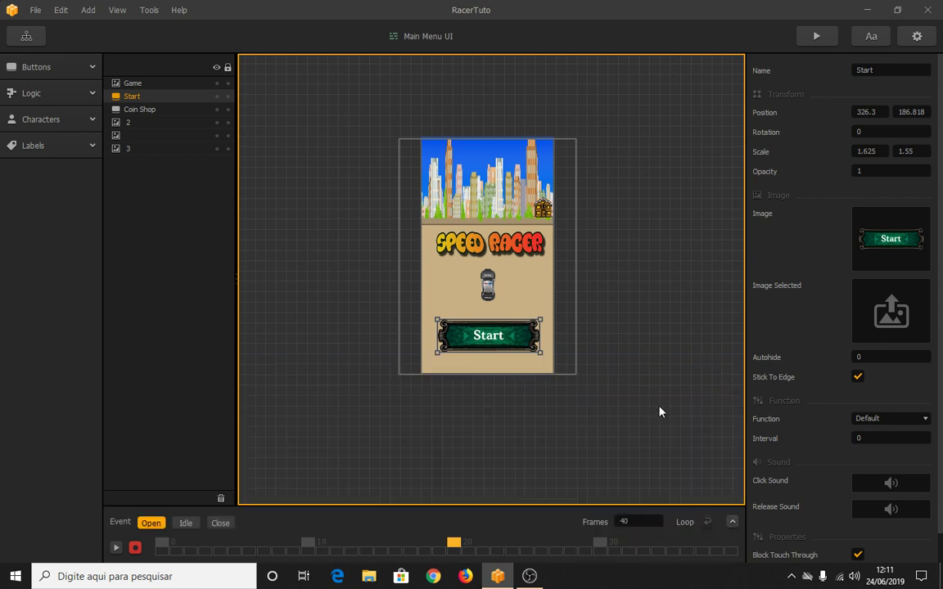
left_click(162, 548)
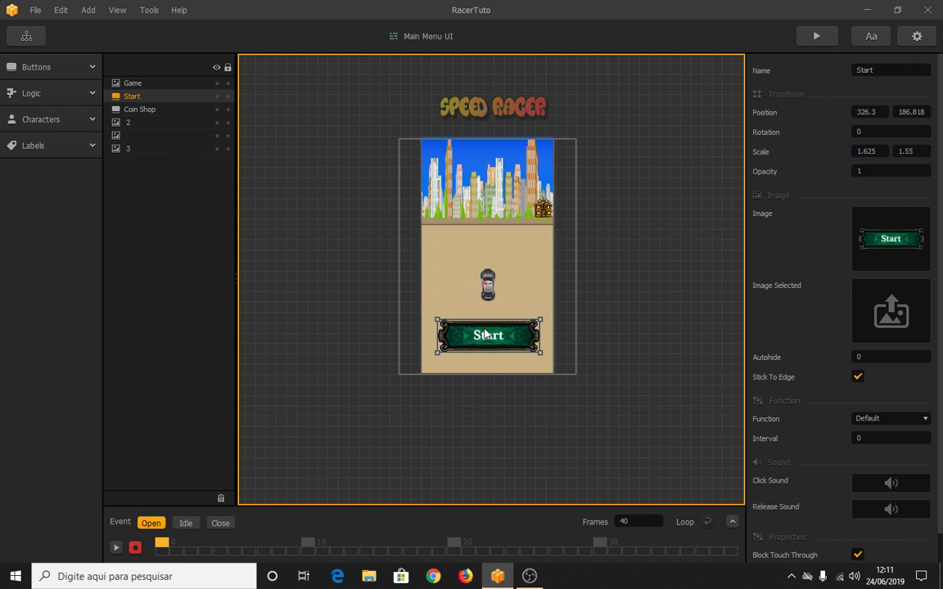
left_click_drag(485, 347, 479, 483)
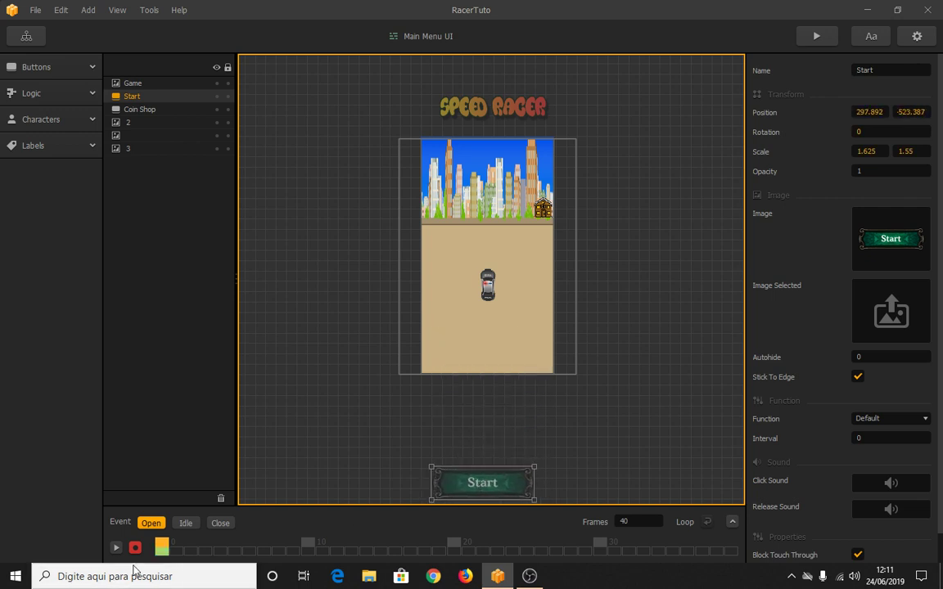
Expand the curve editor and key the Start button at frame 20 beneath the car, at about position 316, 244
left_click(733, 524)
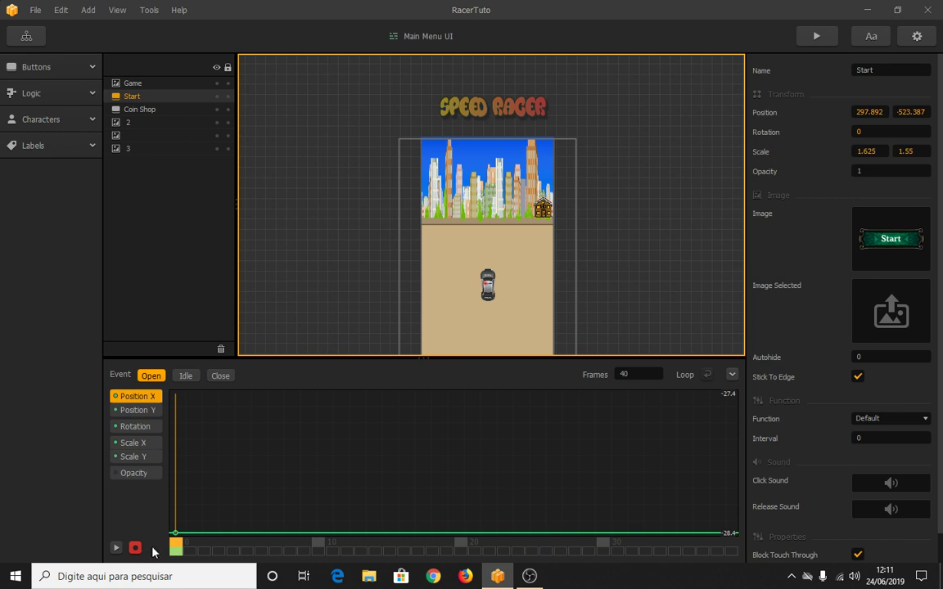
left_click(260, 542)
left_click_drag(304, 547, 461, 559)
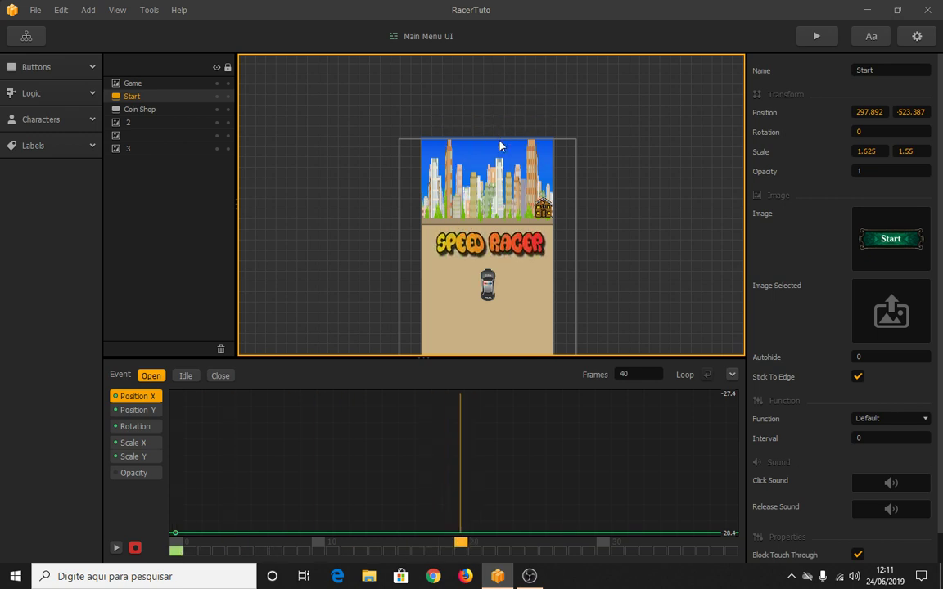
scroll(472, 258, "down", 3)
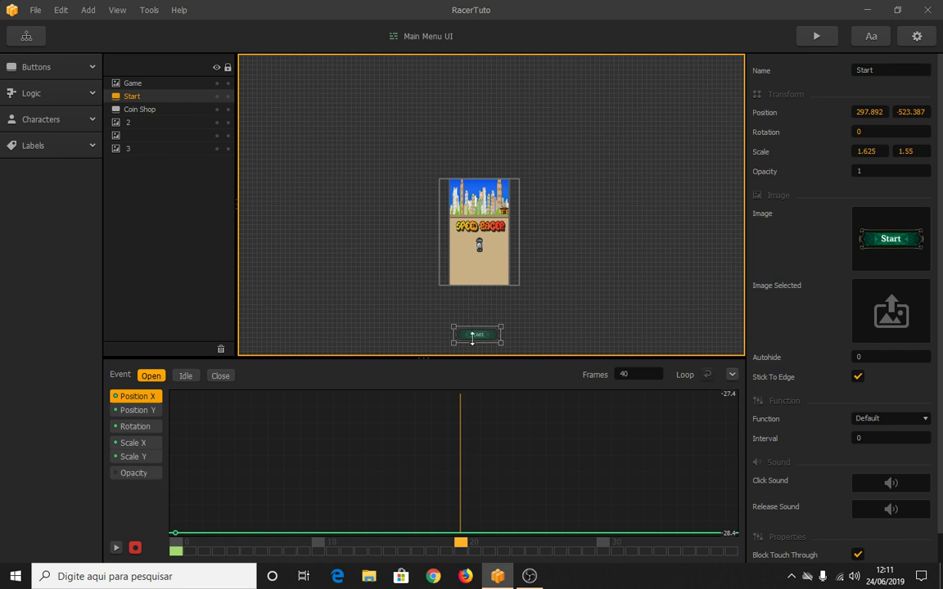
left_click_drag(475, 342, 475, 264)
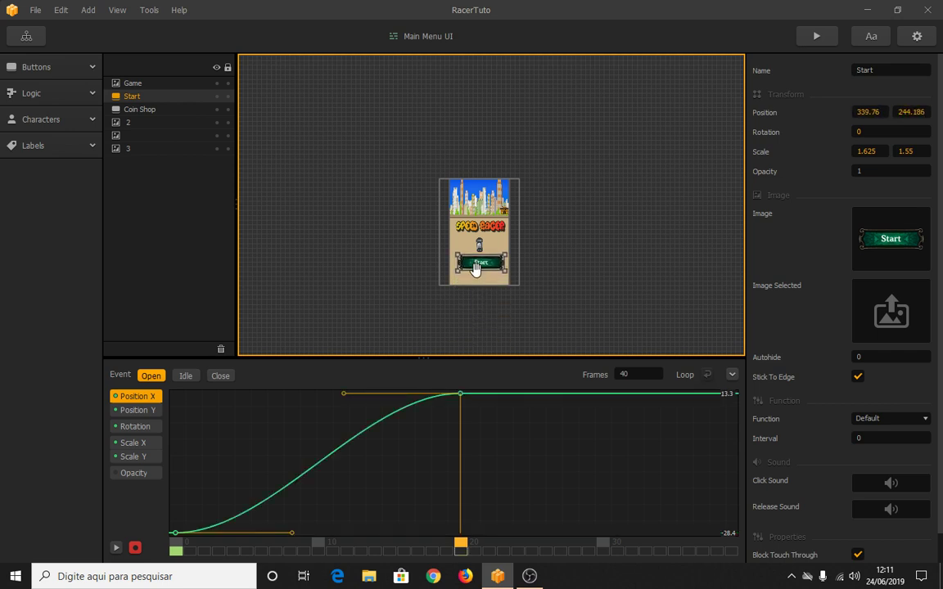
scroll(475, 269, "up", 5)
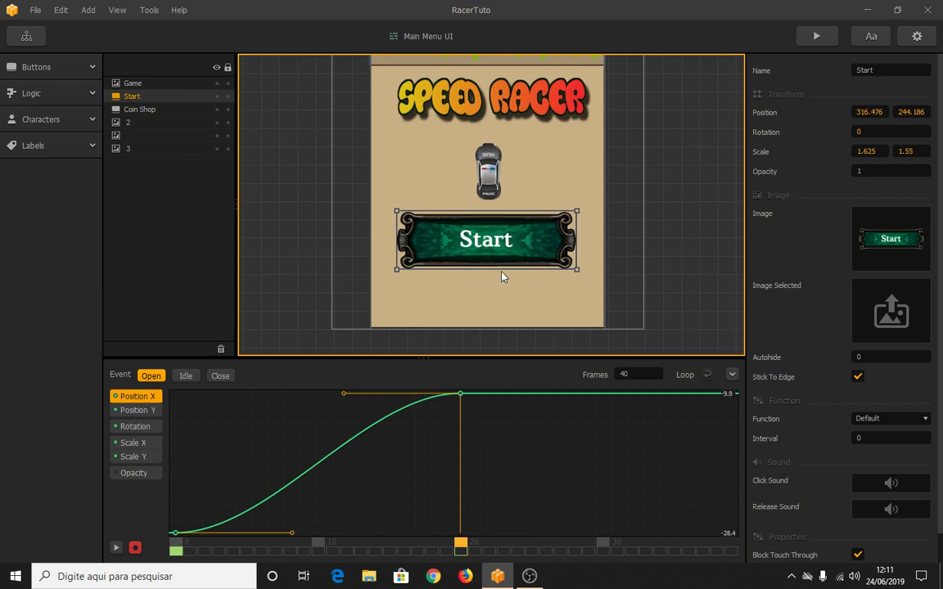
scroll(501, 276, "down", 5)
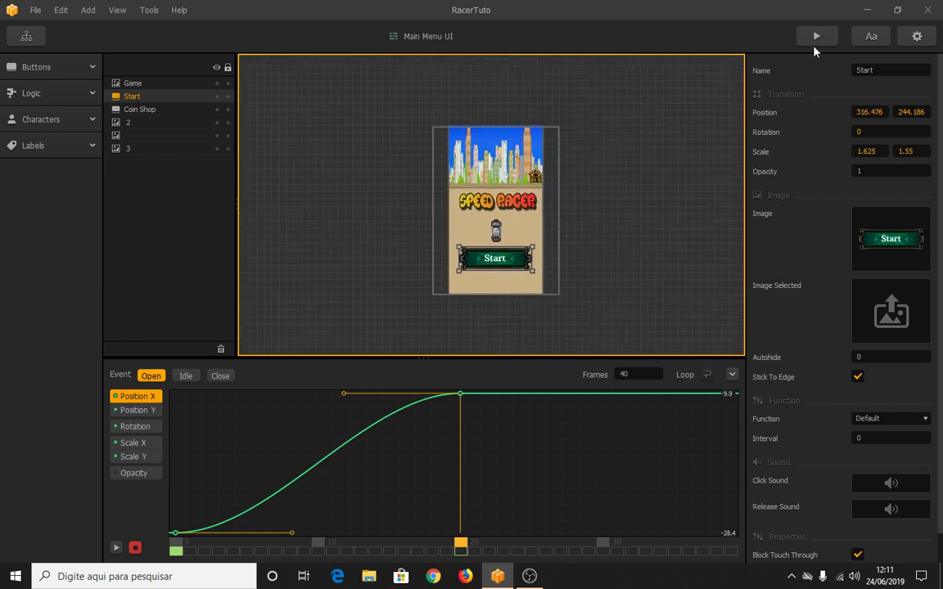
Preview and replay the menu's opening animation, and inspect the Start button's Scale X and Opacity curves
left_click(816, 36)
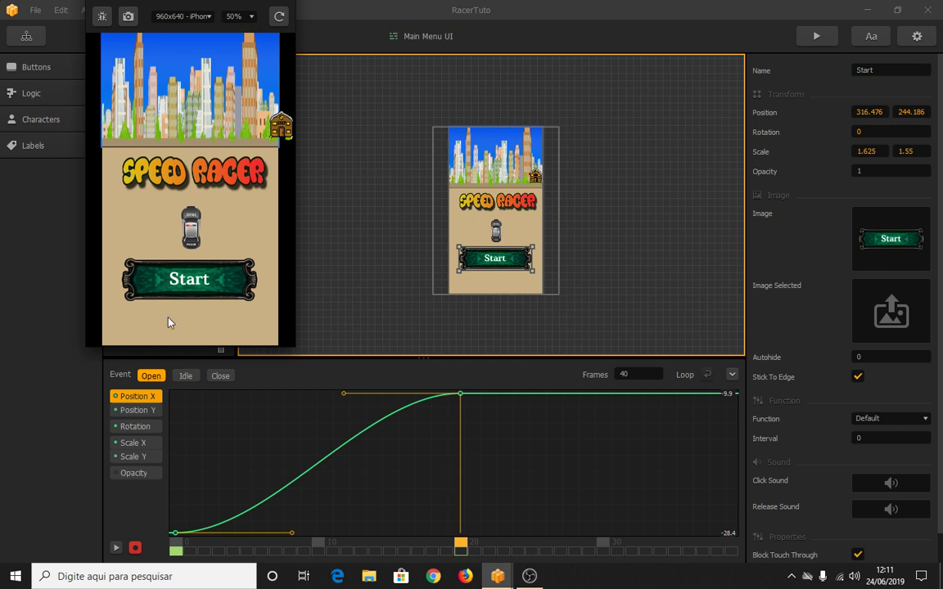
left_click(137, 443)
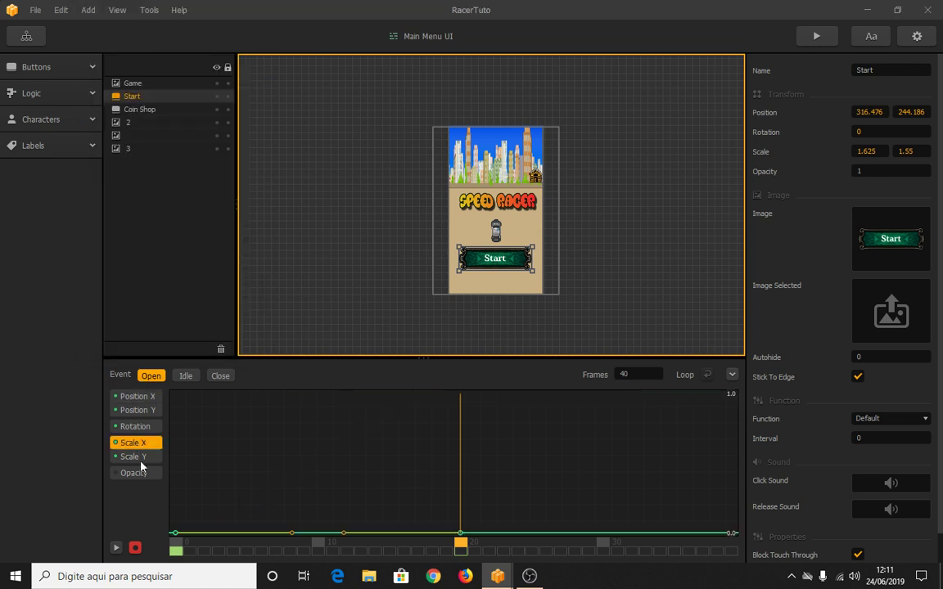
left_click(142, 480)
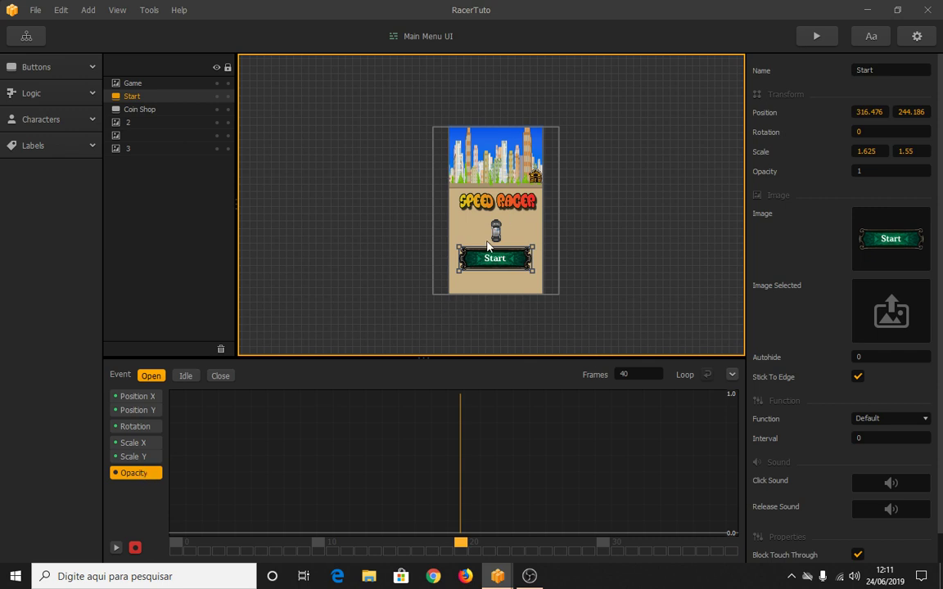
left_click(812, 41)
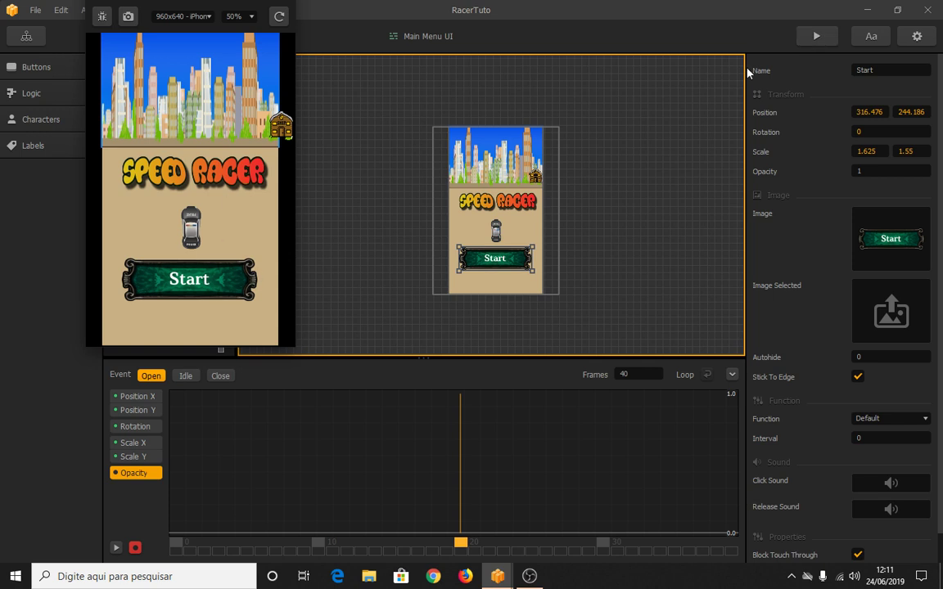
left_click(279, 18)
left_click(275, 18)
key("Escape")
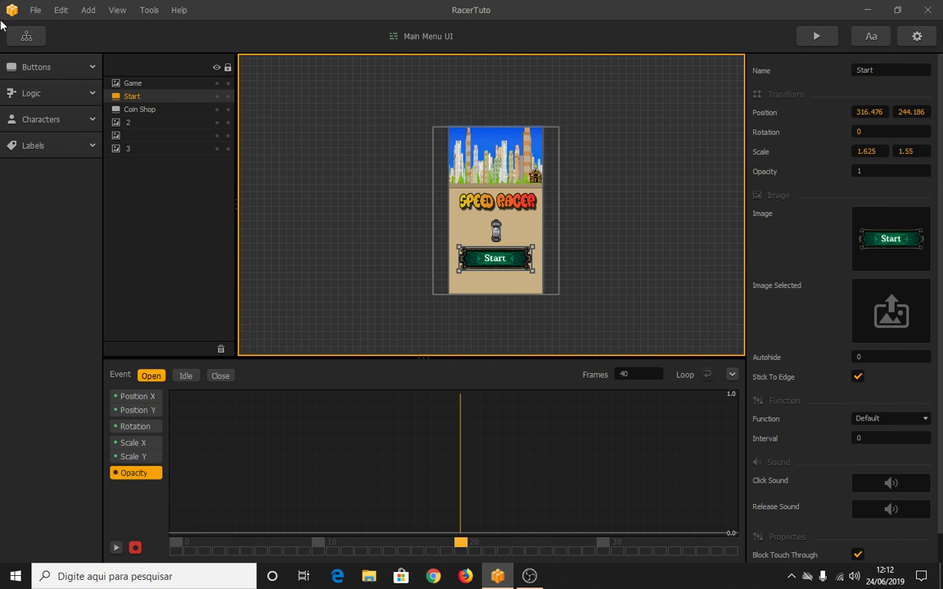
Select the Start node in the game mind map and open the Diversos\Sound folder on disco2 (F:) in File Explorer
left_click(25, 35)
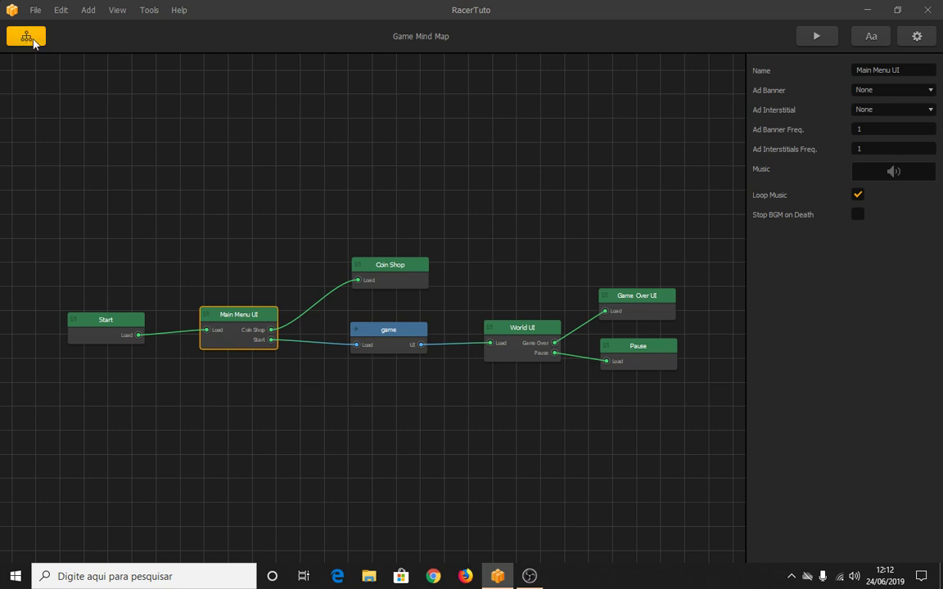
left_click(95, 322)
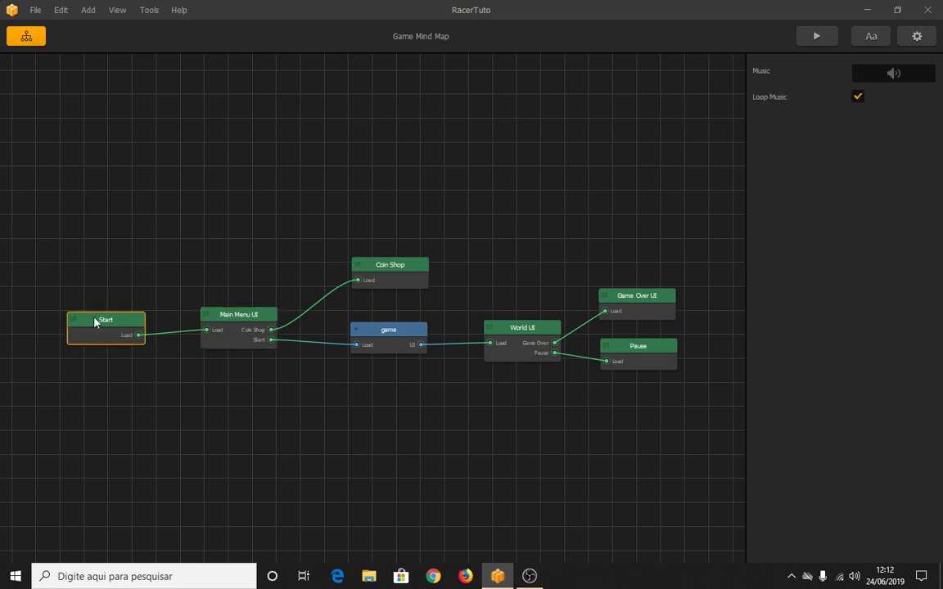
left_click(369, 578)
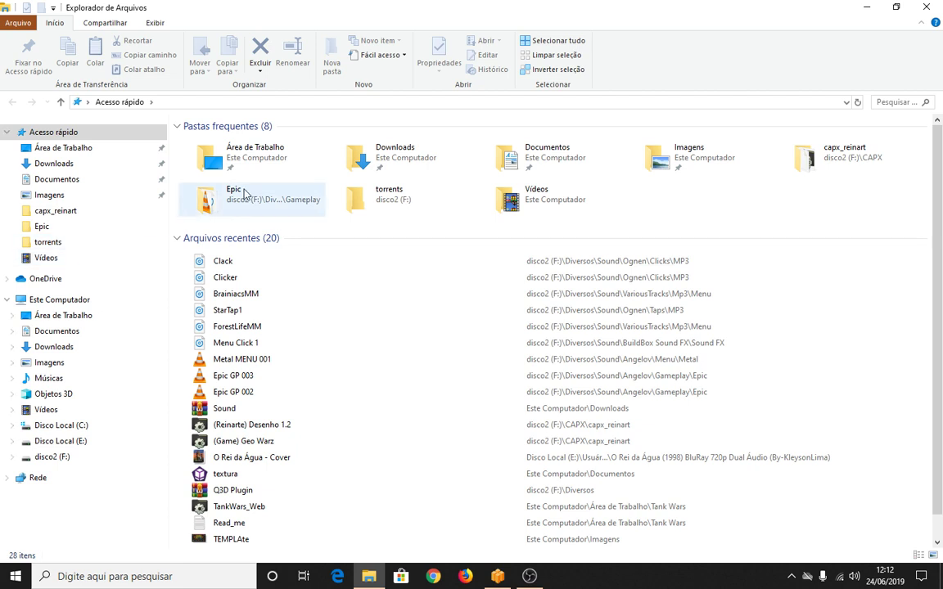
left_click(51, 457)
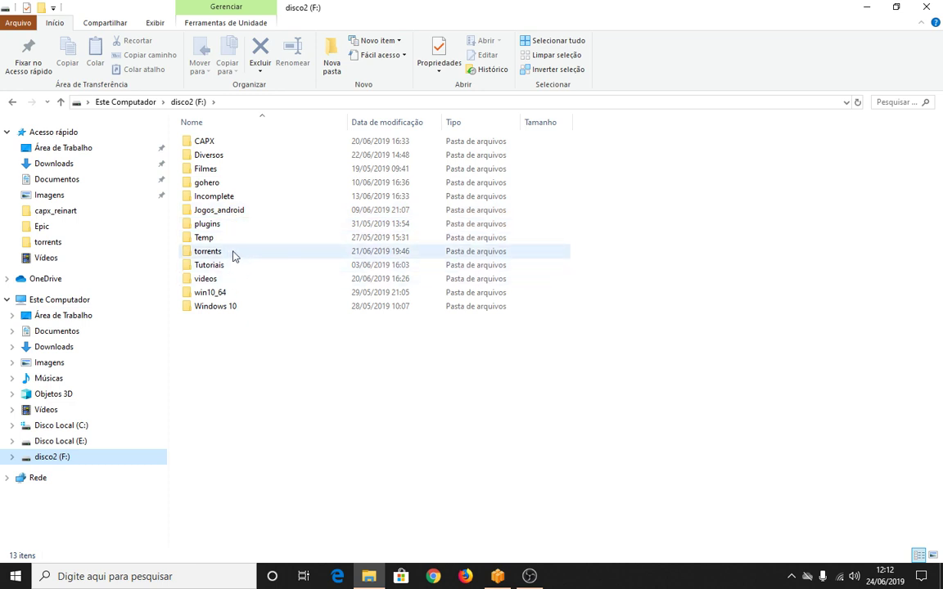
double_click(208, 154)
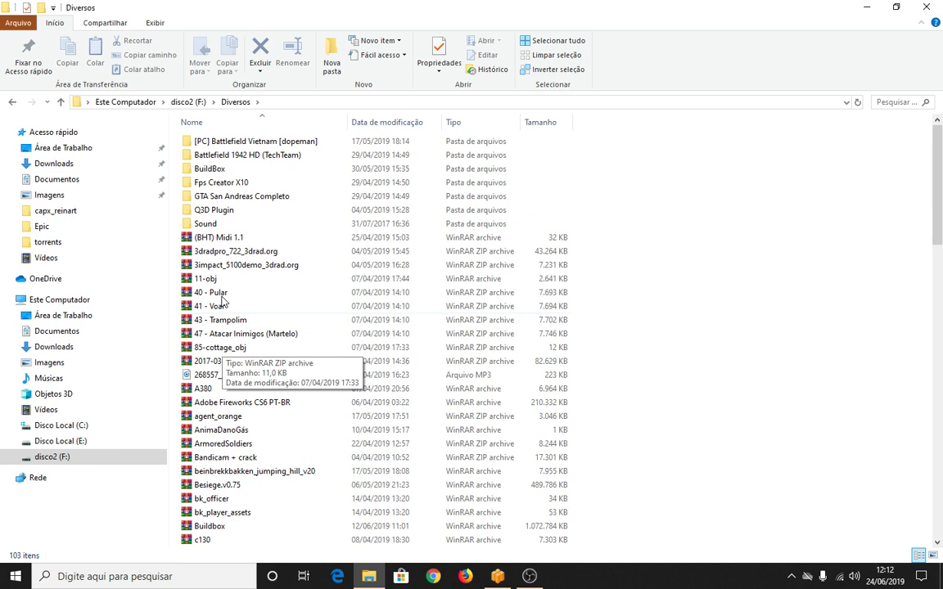
double_click(210, 224)
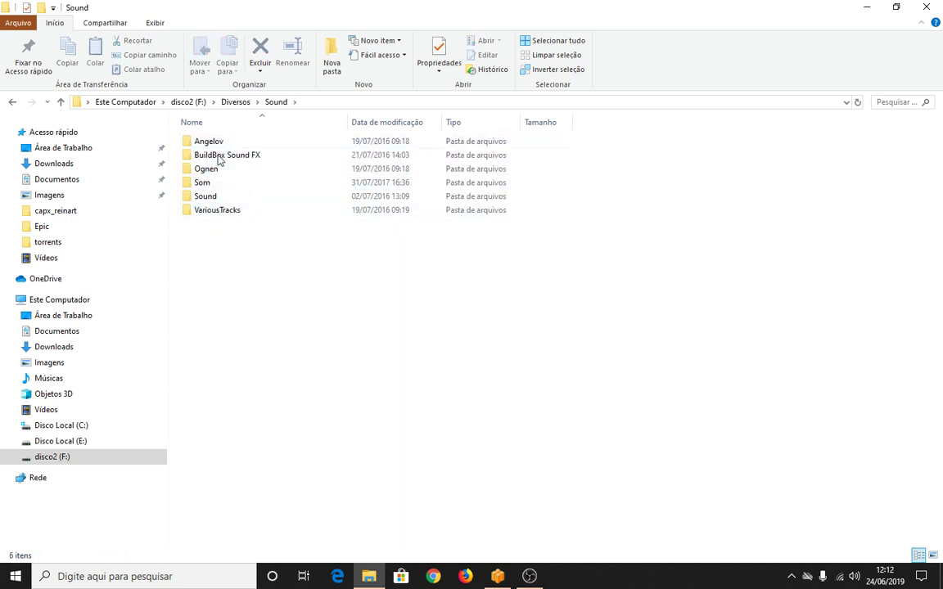
Find Metal GP 001.mp3 in Angelov\Gameplay\Metal and assign it as the Start node's music
double_click(218, 183)
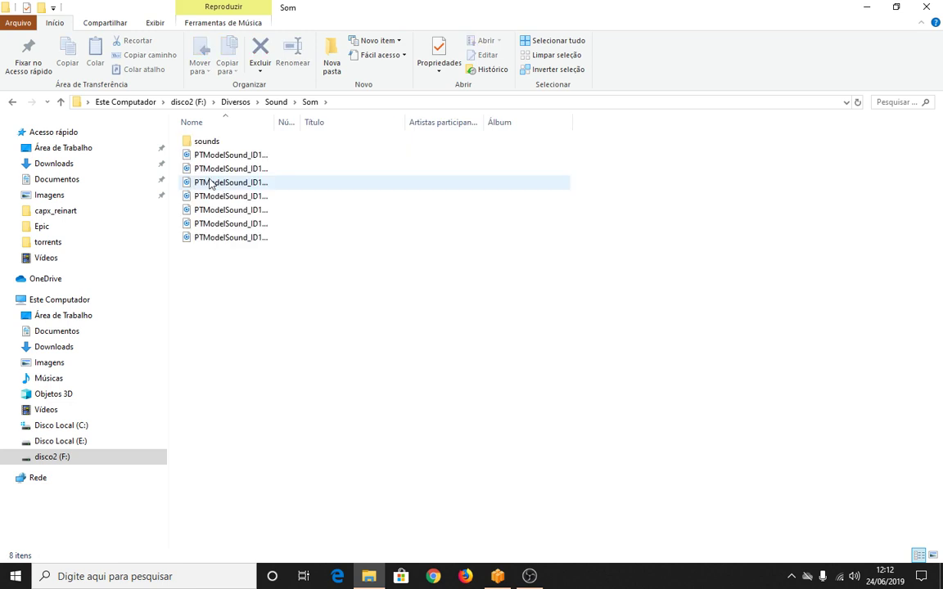
left_click(61, 102)
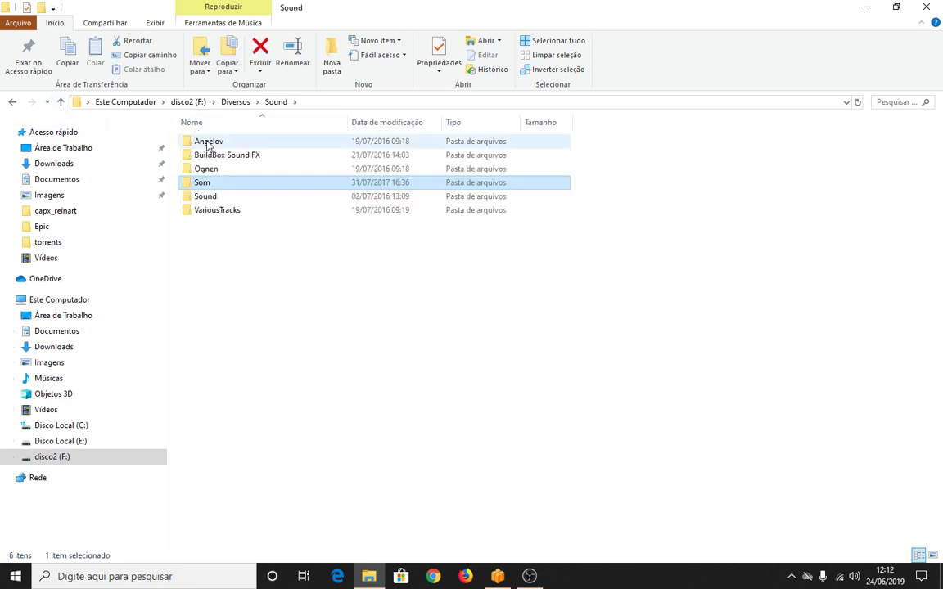
double_click(208, 144)
double_click(204, 168)
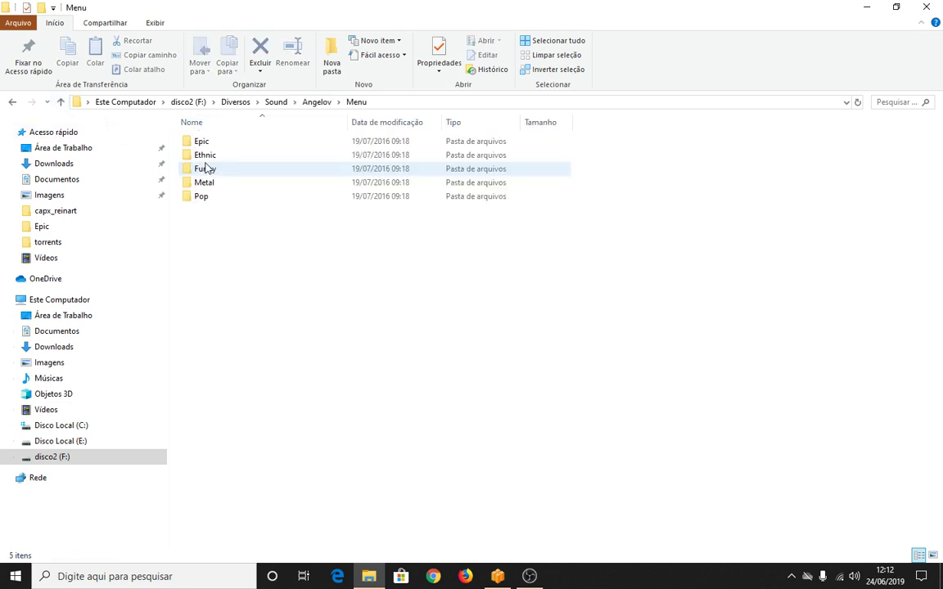
left_click(61, 101)
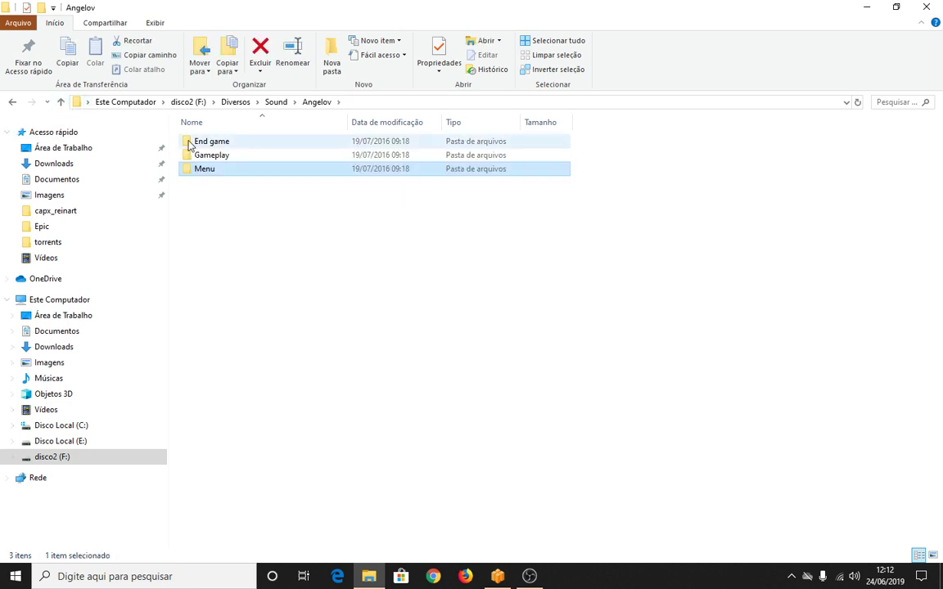
left_click(190, 144)
double_click(189, 155)
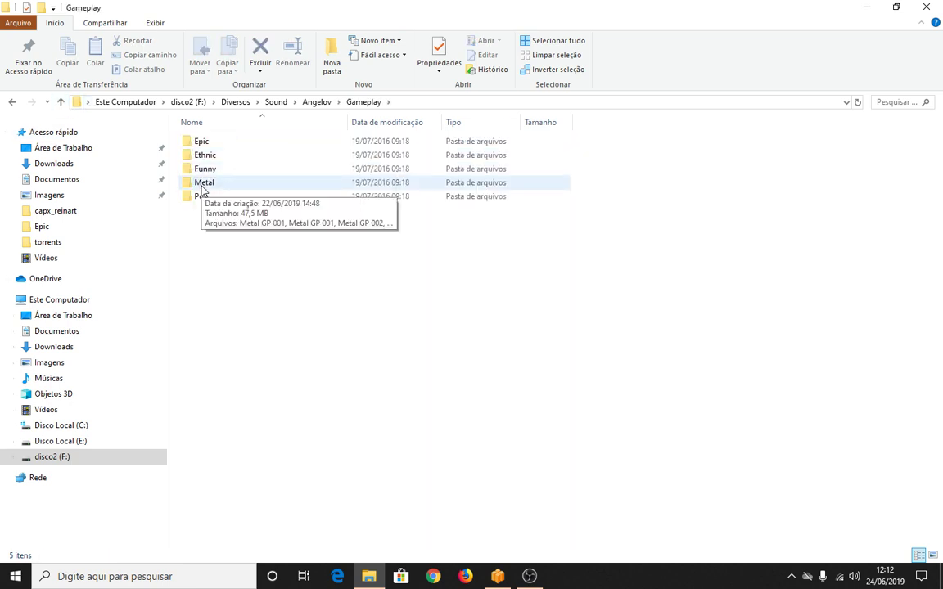
double_click(202, 183)
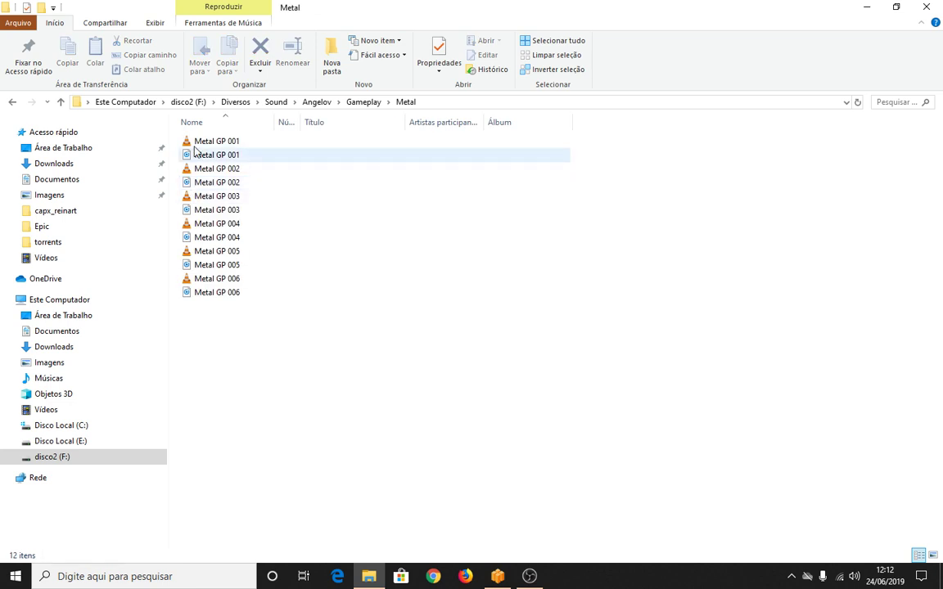
left_click_drag(187, 160, 905, 83)
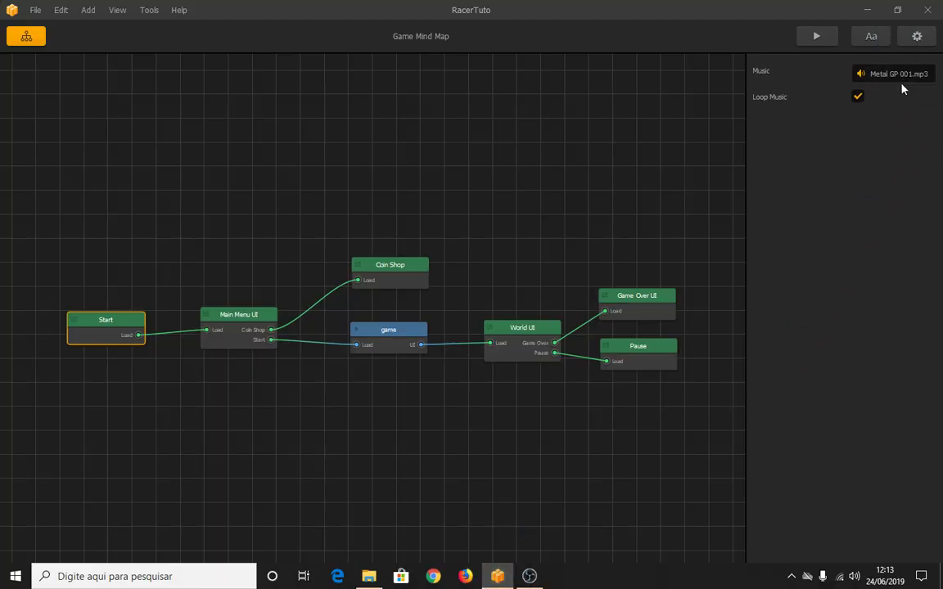
Listen to the Start node's music, select the Main Menu UI node and run the game preview to check the sound
left_click(860, 74)
left_click(860, 74)
left_click_drag(231, 321, 228, 324)
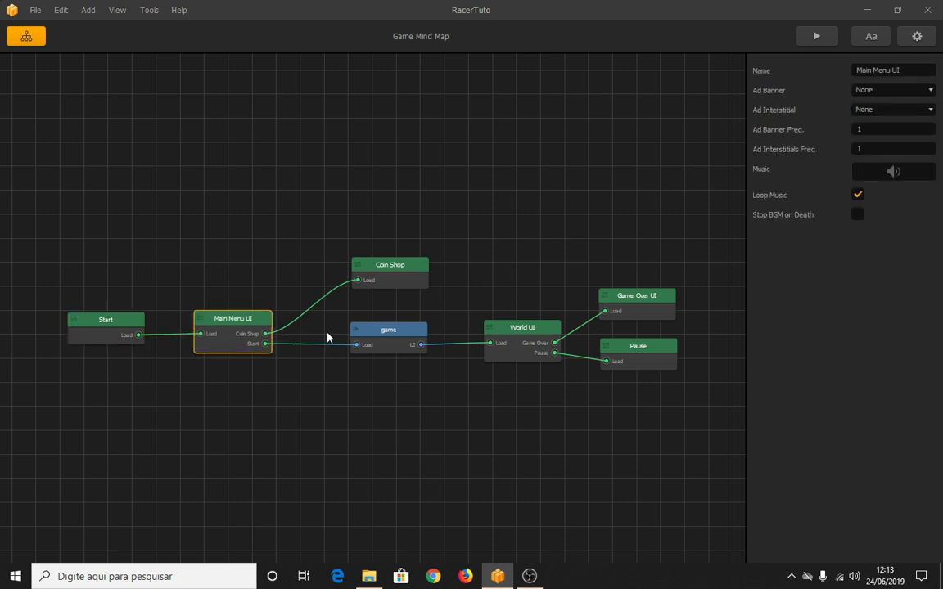
left_click(807, 41)
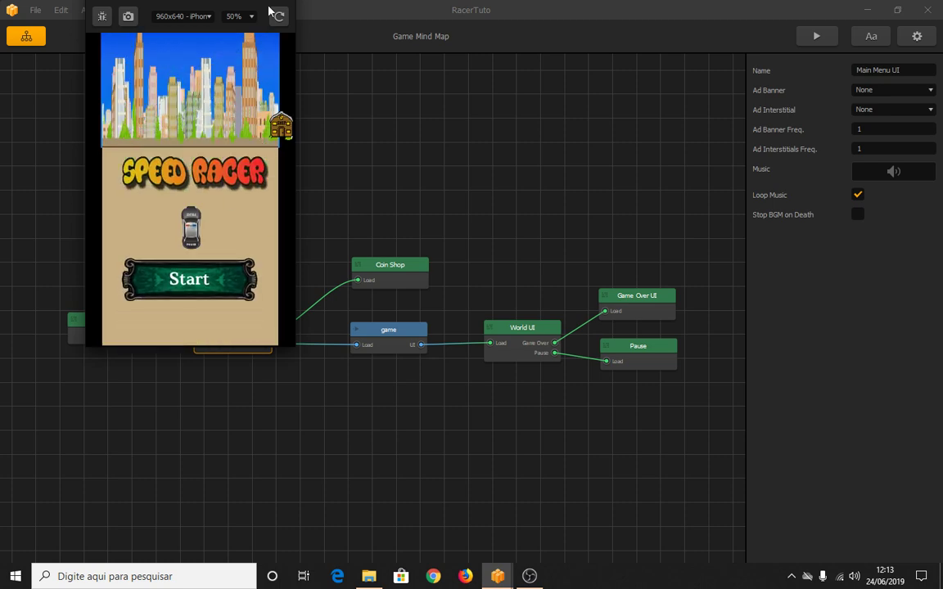
key("Escape")
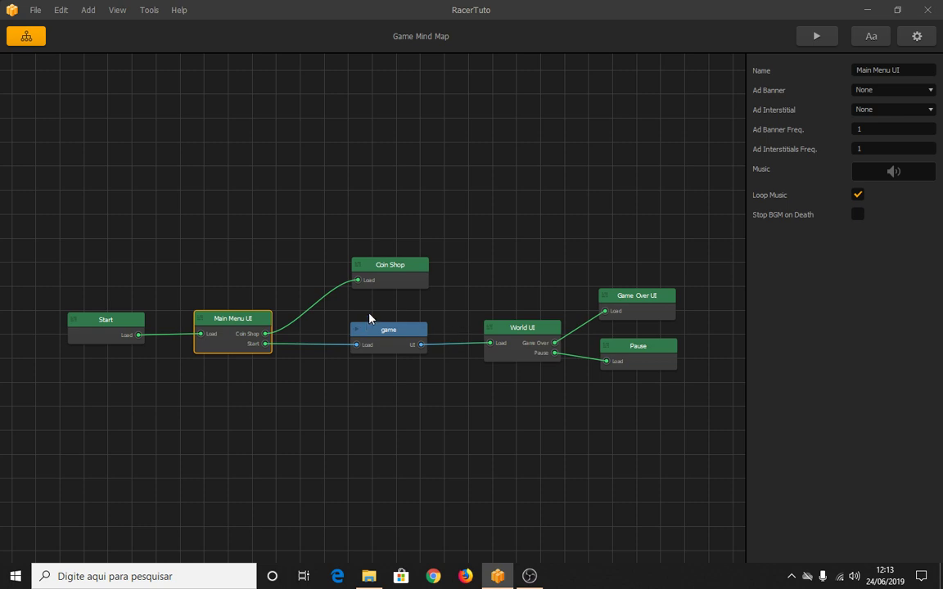
Open the Main Menu UI scene for editing and add an Audio Button over the sky near the top of the menu
double_click(234, 320)
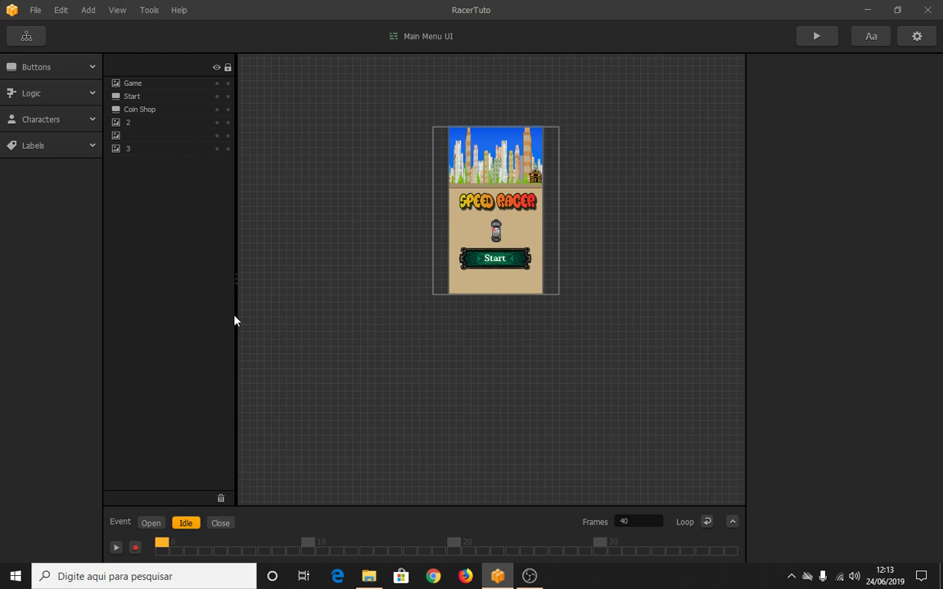
left_click_drag(564, 280, 608, 351)
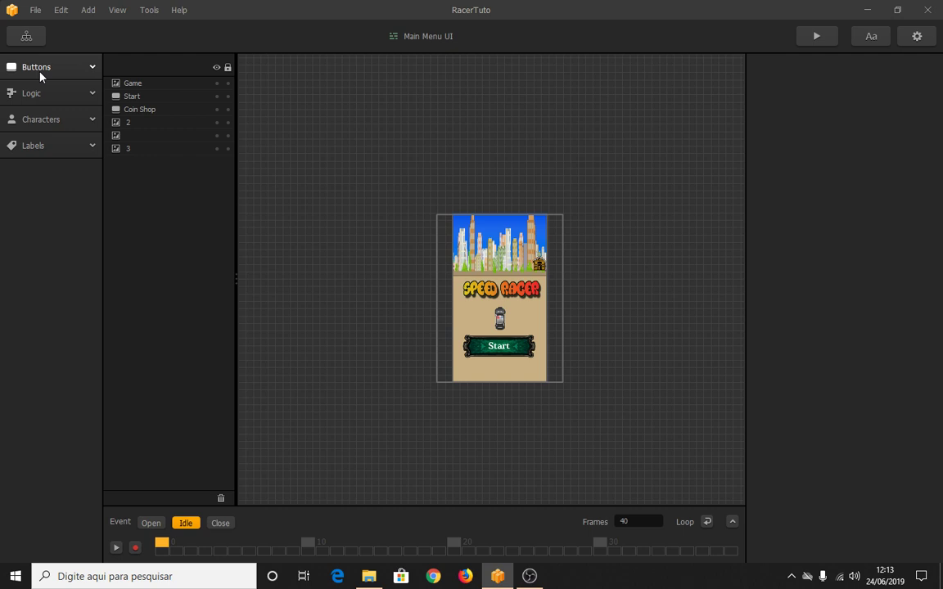
left_click(40, 69)
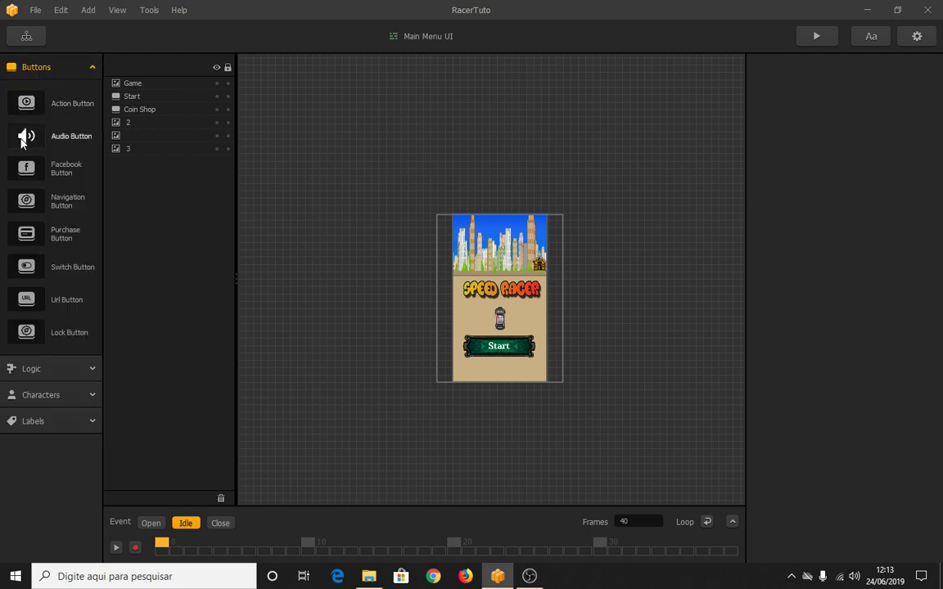
left_click_drag(22, 139, 517, 227)
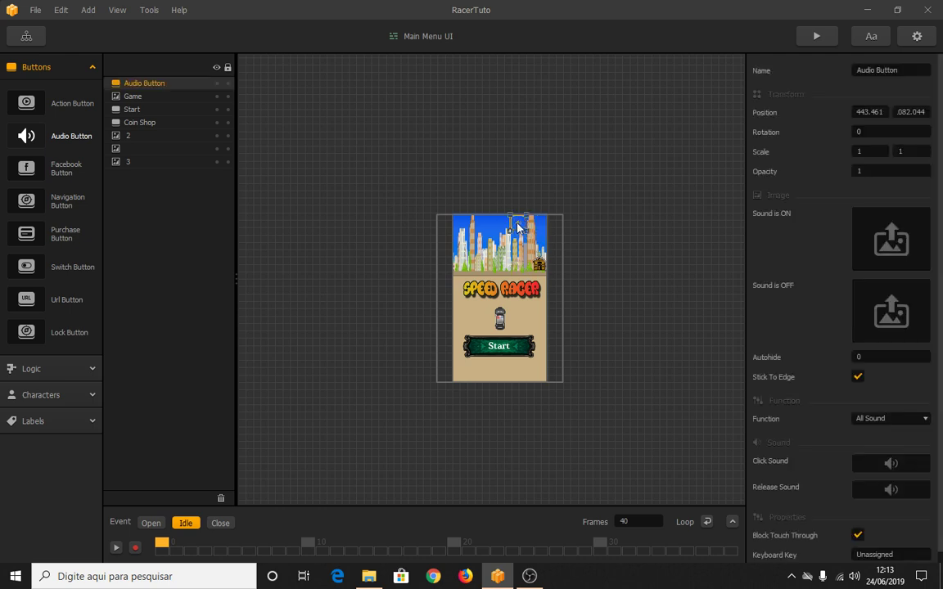
scroll(611, 212, "up", 3)
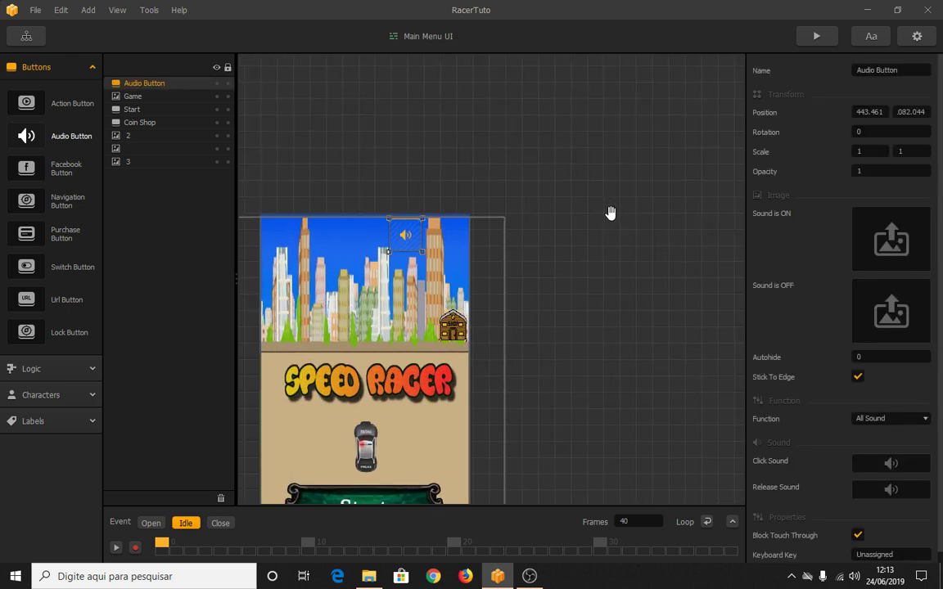
middle_click_drag(412, 330, 530, 272)
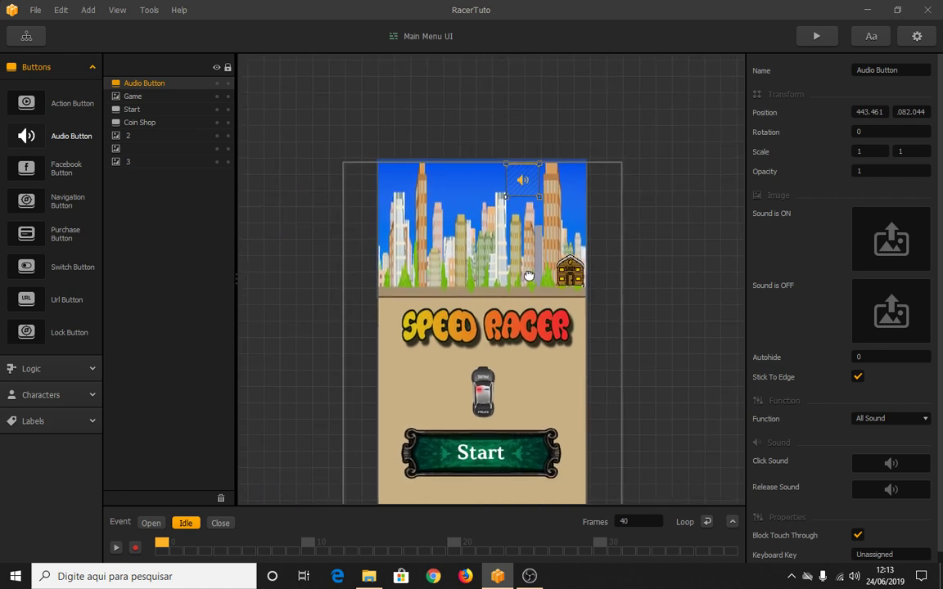
From the Downloads folder, assign volume-off-indicator as the audio button's Sound is OFF image and volume-off (1) as its Sound is ON image
left_click(368, 575)
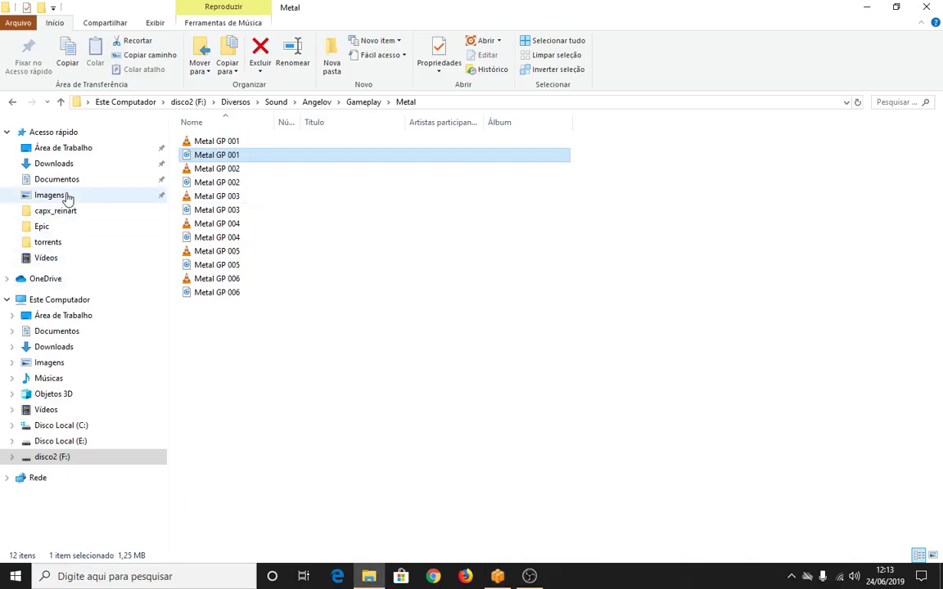
left_click(57, 163)
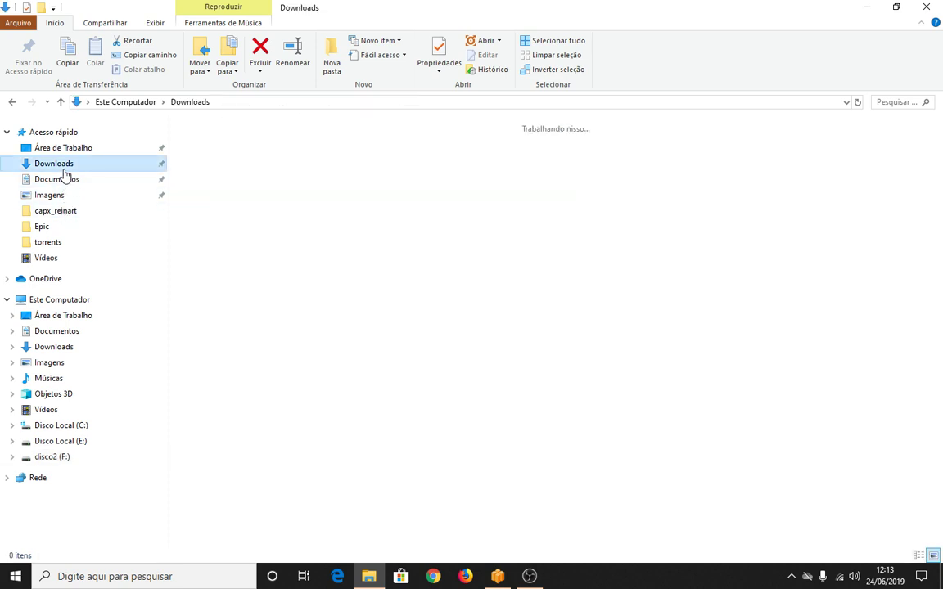
left_click_drag(193, 141, 890, 332)
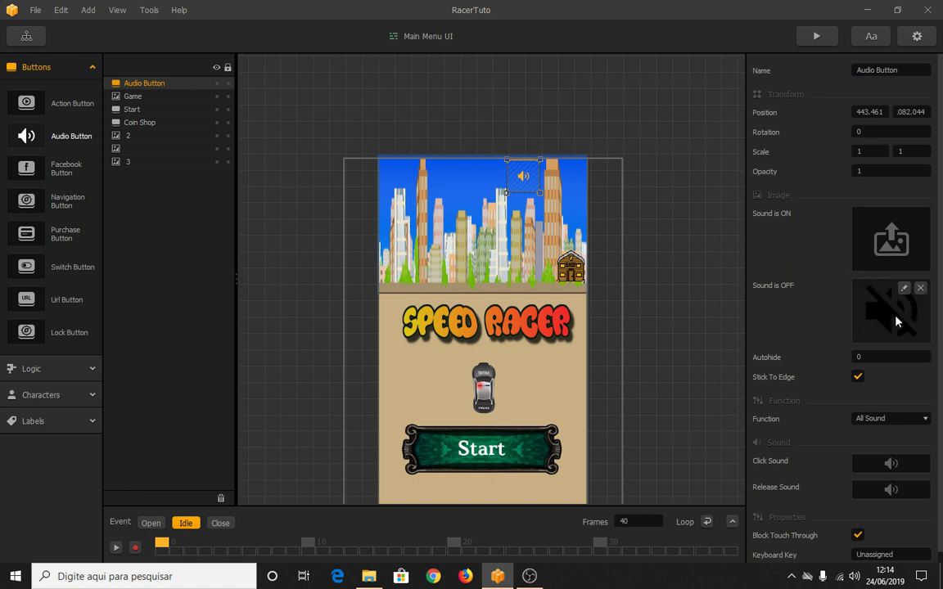
left_click(368, 576)
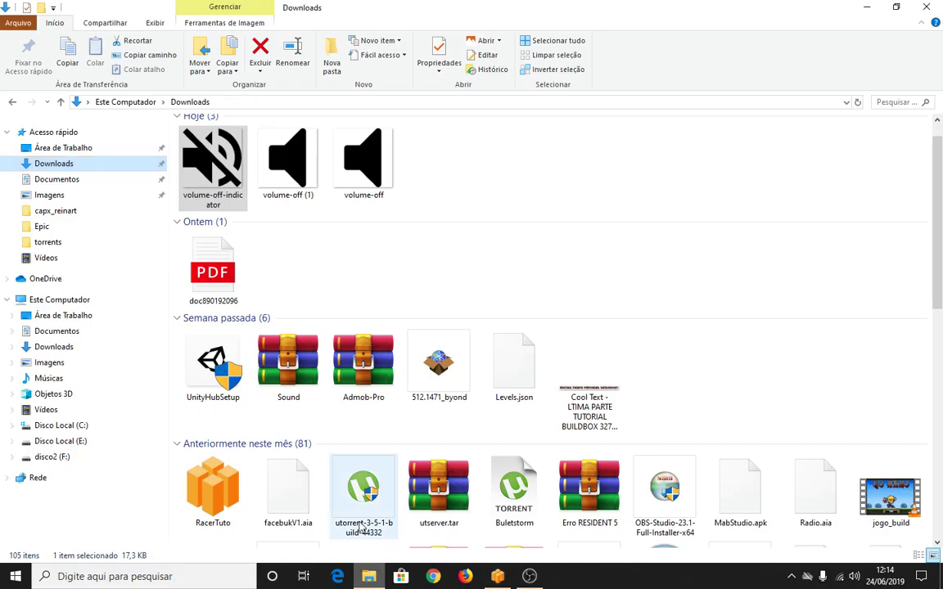
left_click_drag(296, 201, 892, 241)
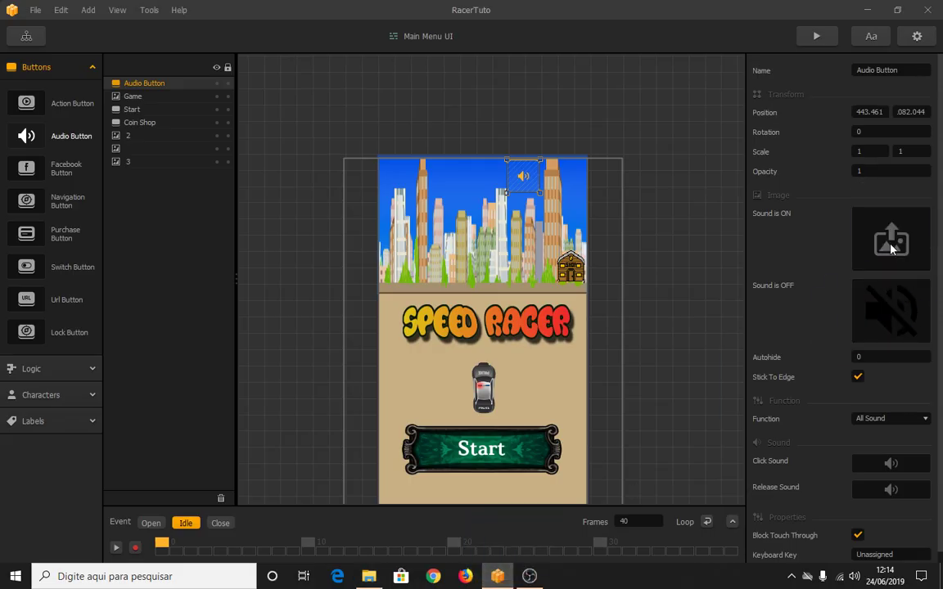
Shrink the audio button to a scale of about 0.154, move the Coin Shop button to about 532, 800 and place the audio button above it
left_click_drag(460, 190, 410, 234)
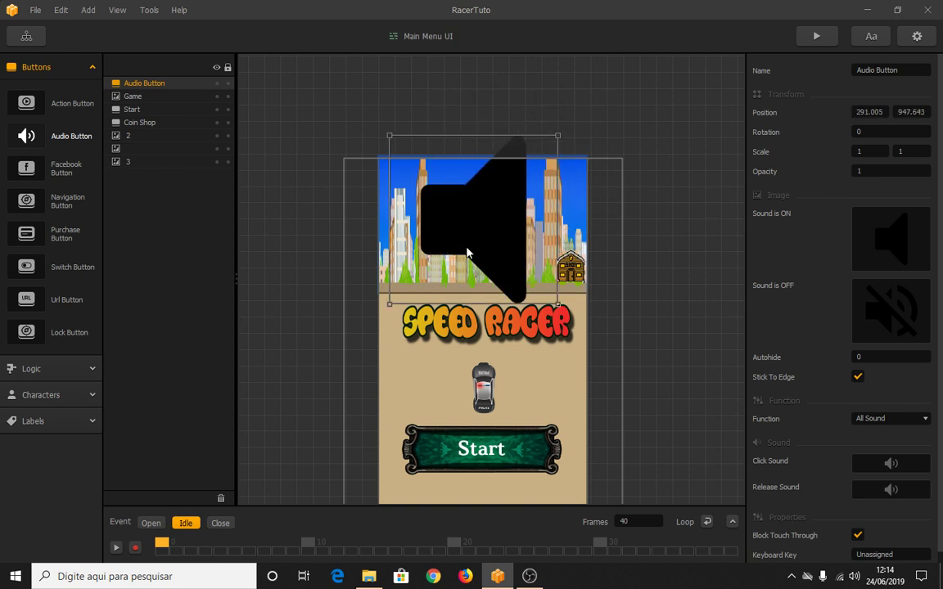
left_click_drag(558, 131, 550, 185)
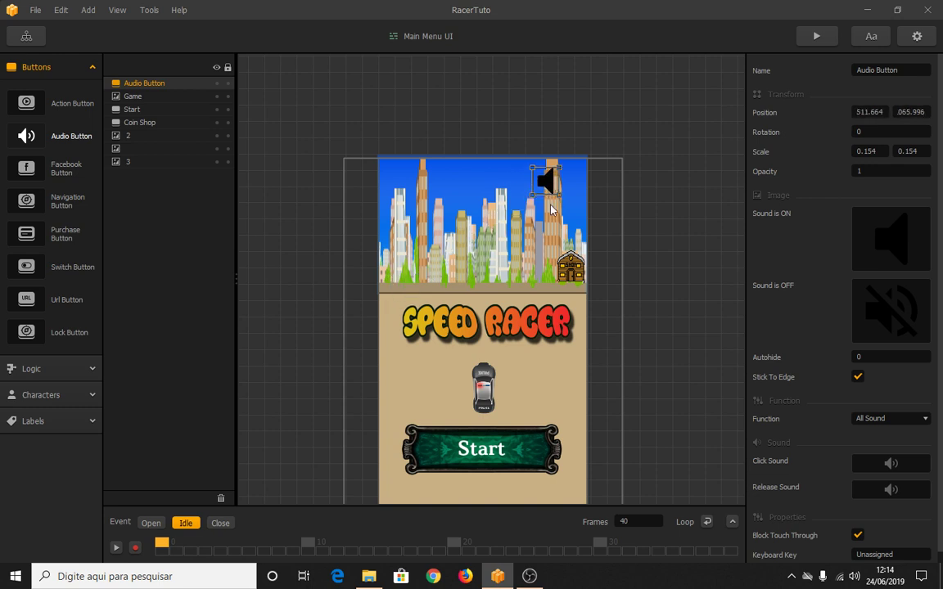
left_click_drag(569, 274, 551, 273)
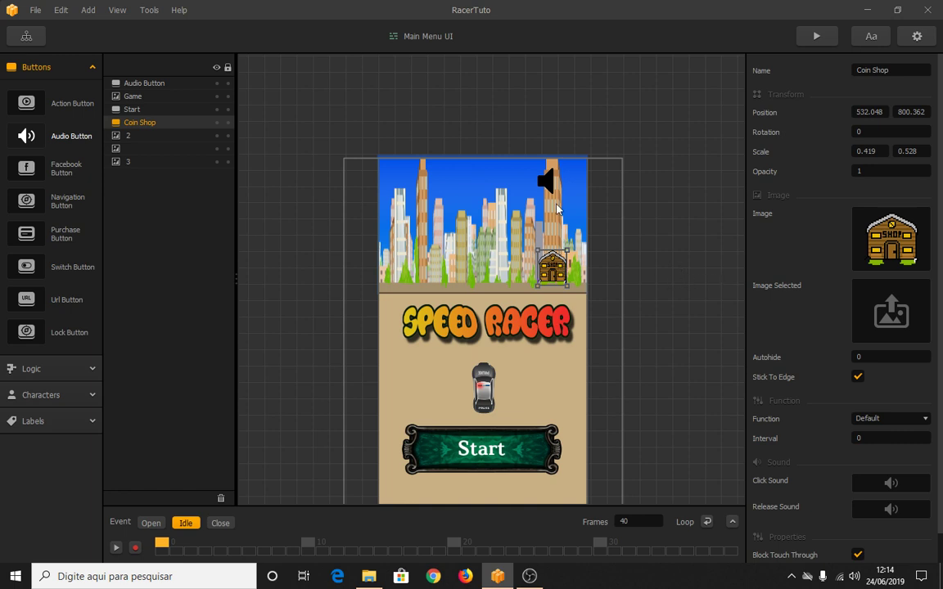
left_click_drag(546, 184, 554, 190)
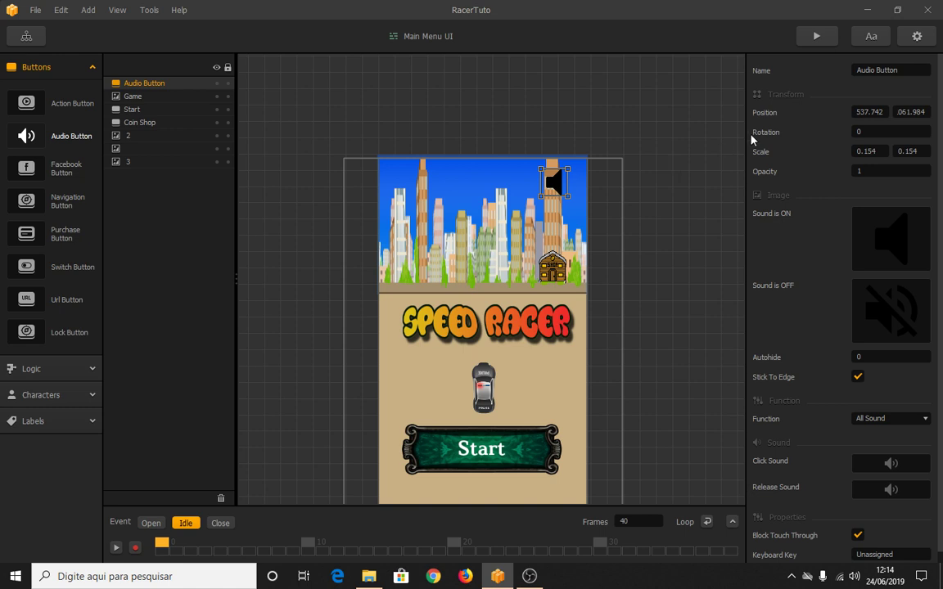
Run the game preview, mute the sound with the audio button, start the race and close the preview
left_click(813, 37)
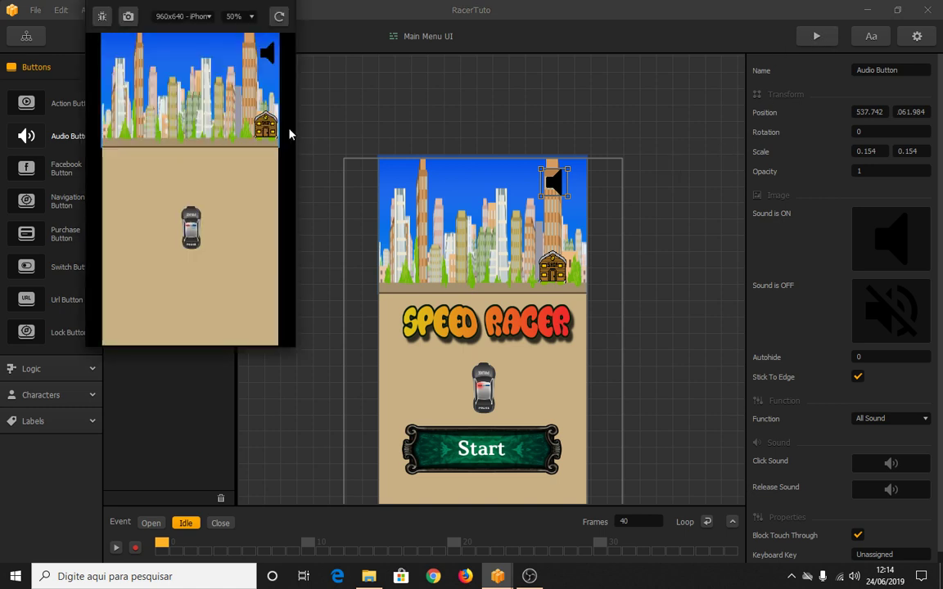
left_click(272, 54)
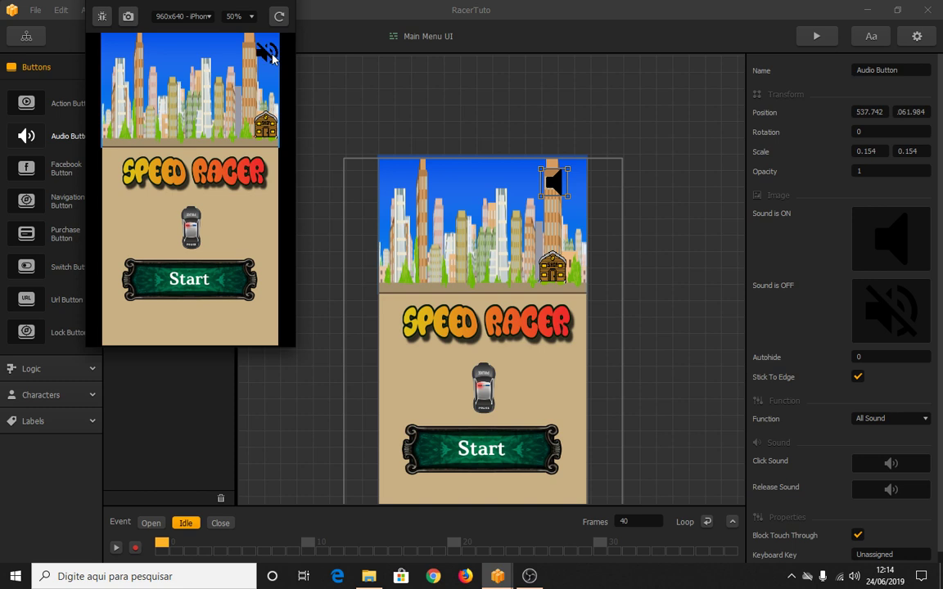
left_click(174, 279)
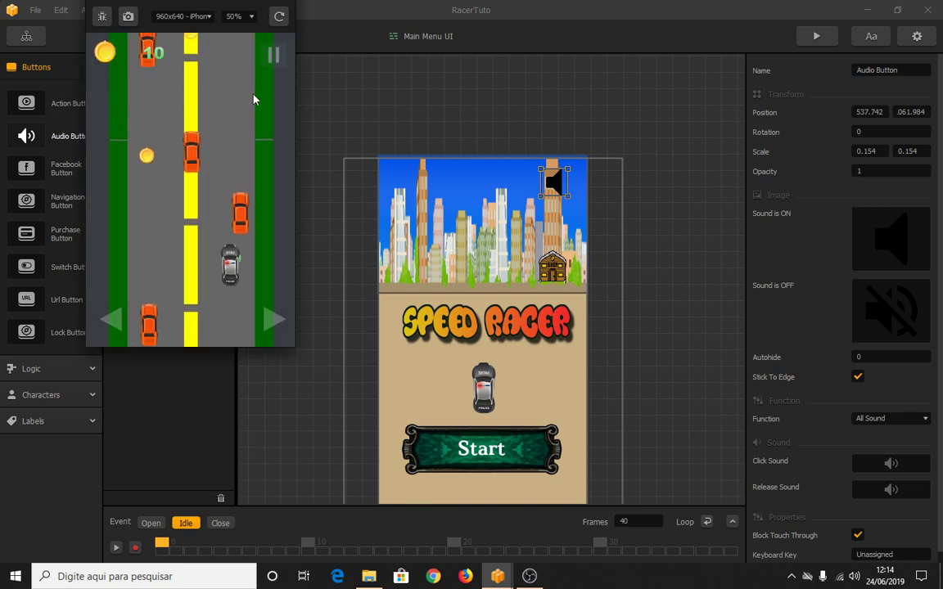
key("Escape")
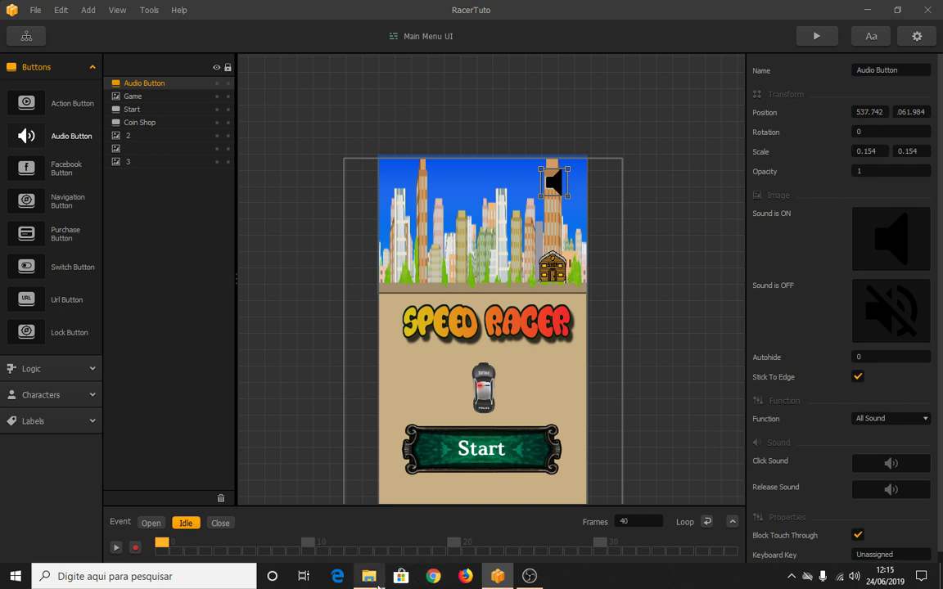
Browse in File Explorer to the click sounds in Diversos\Sound\Ognen\Clicks\MP3 on disco2 (F:)
mouse_move(379, 585)
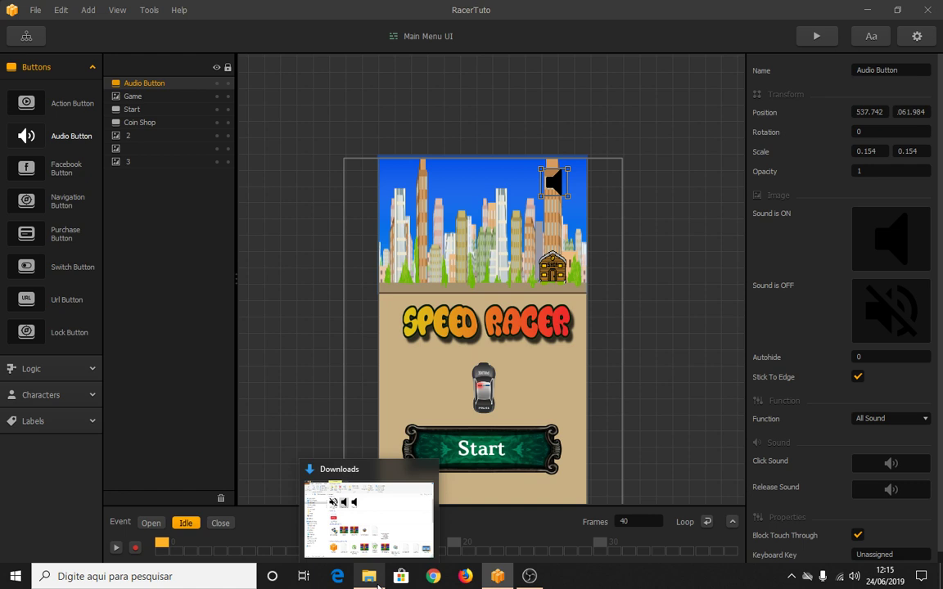
left_click(379, 584)
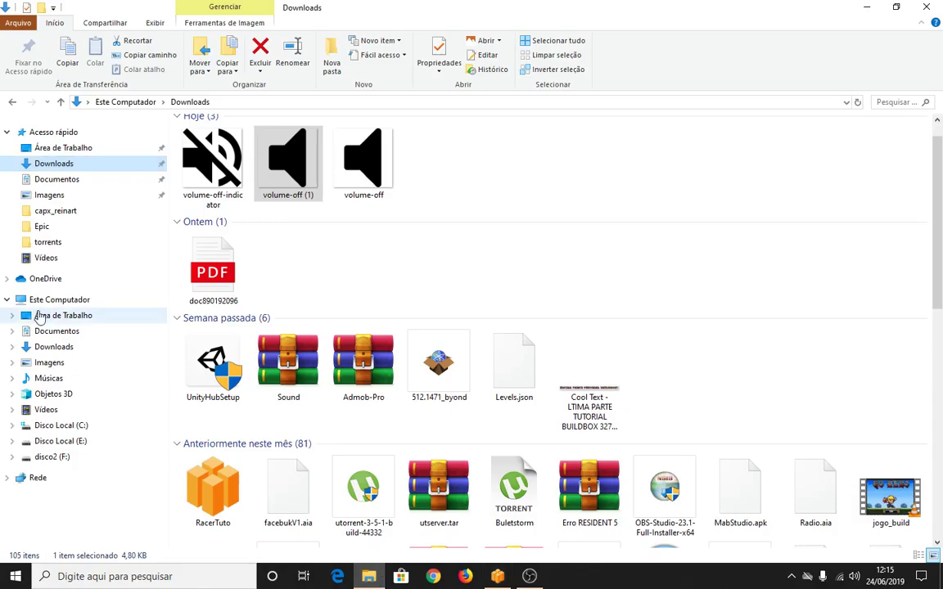
left_click(52, 456)
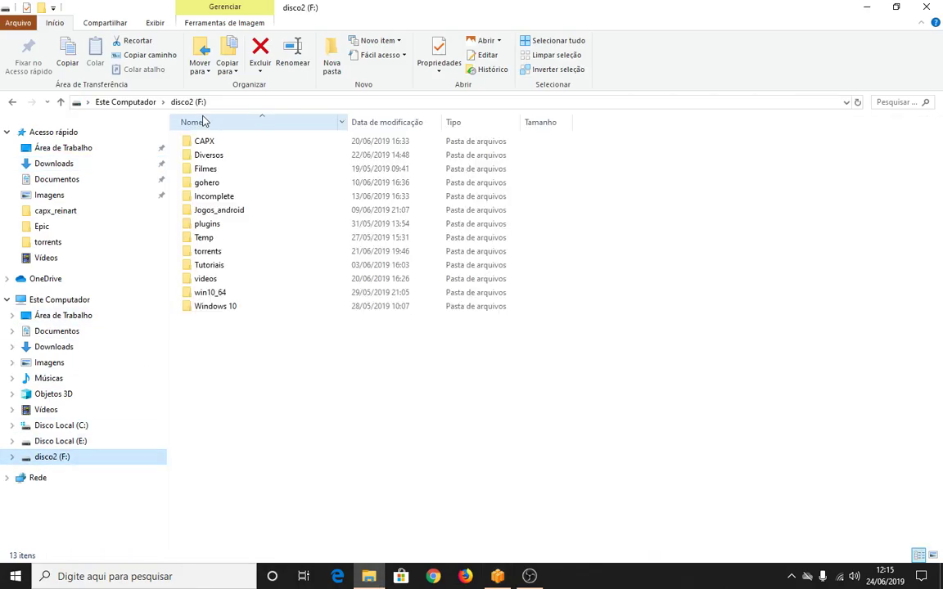
double_click(215, 156)
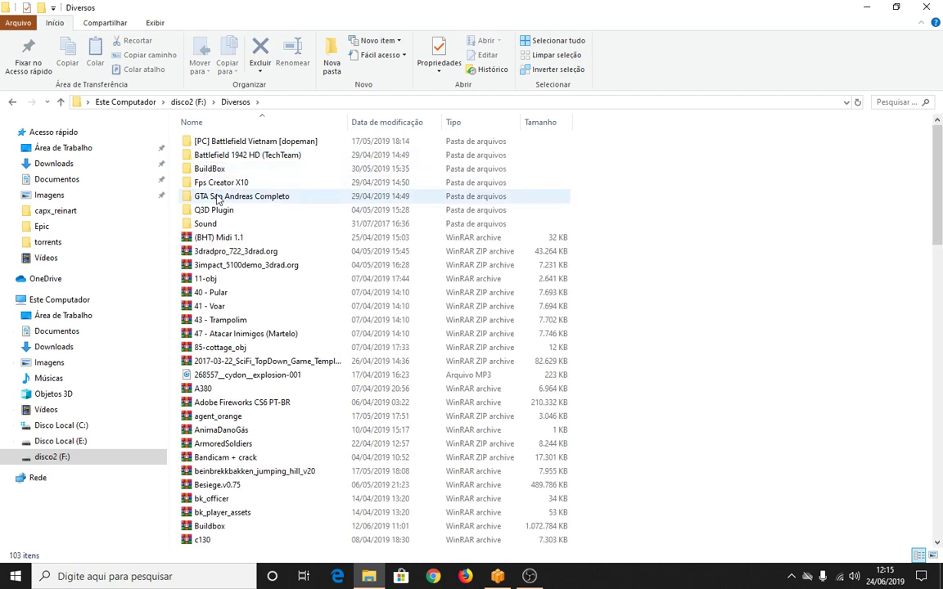
double_click(216, 228)
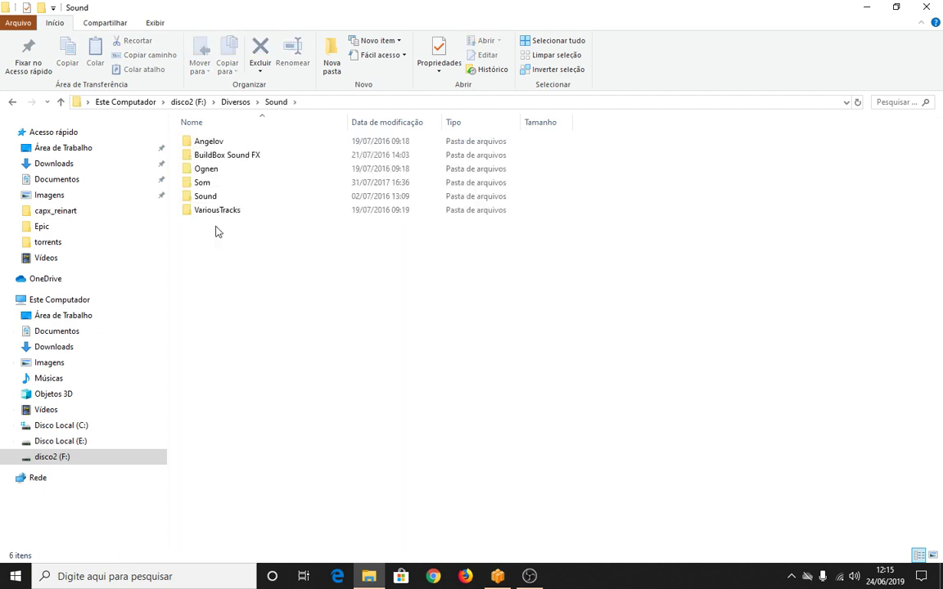
double_click(204, 183)
left_click(60, 101)
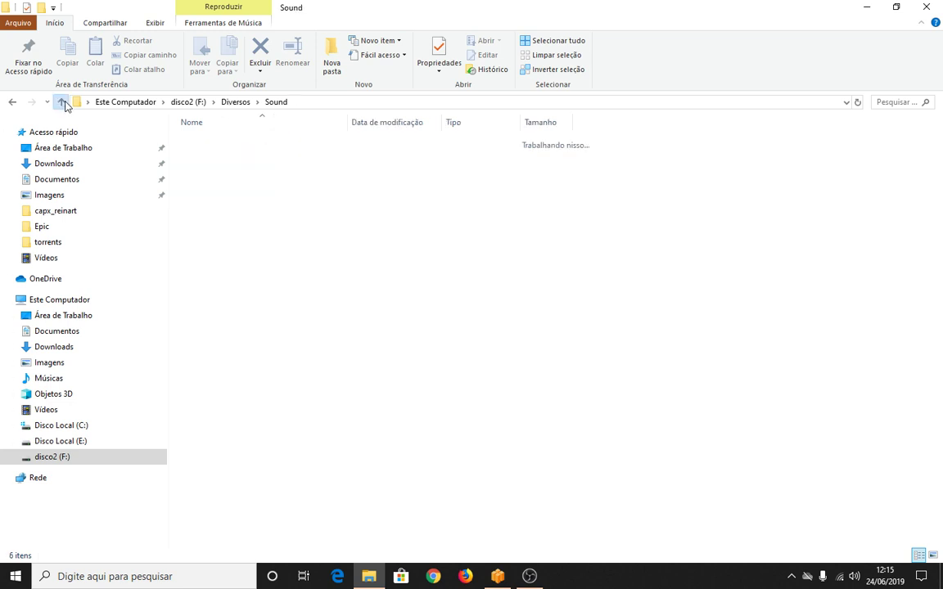
double_click(201, 169)
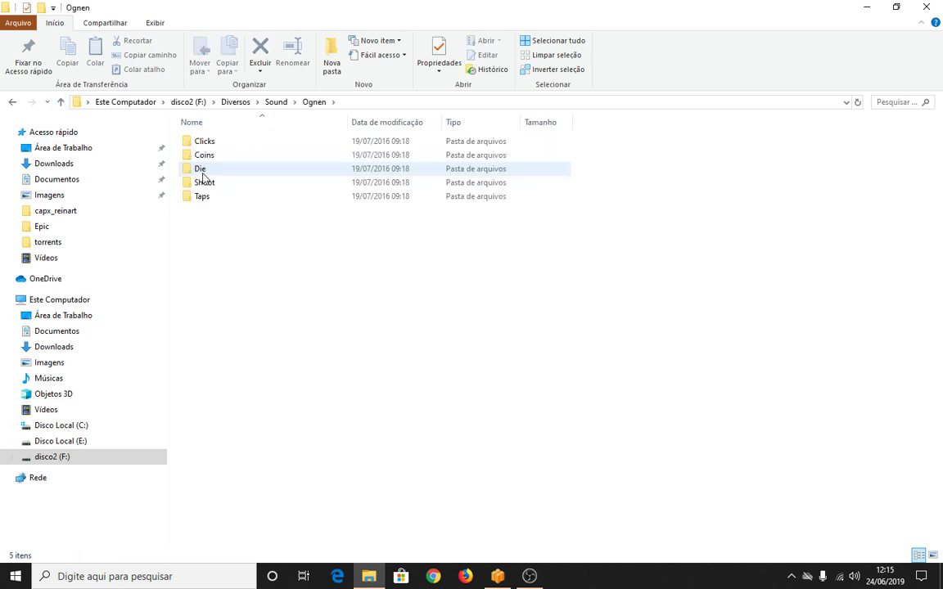
double_click(204, 143)
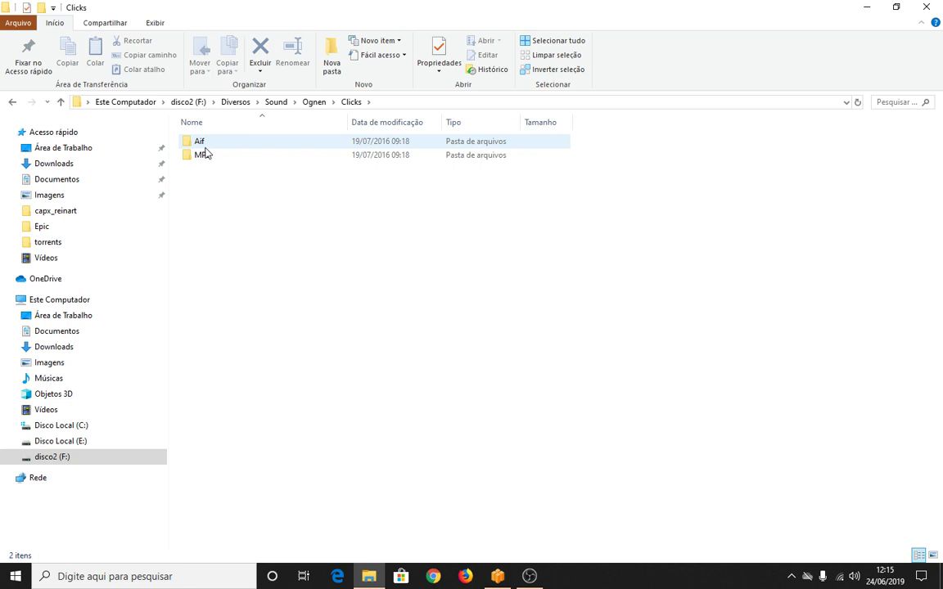
double_click(202, 155)
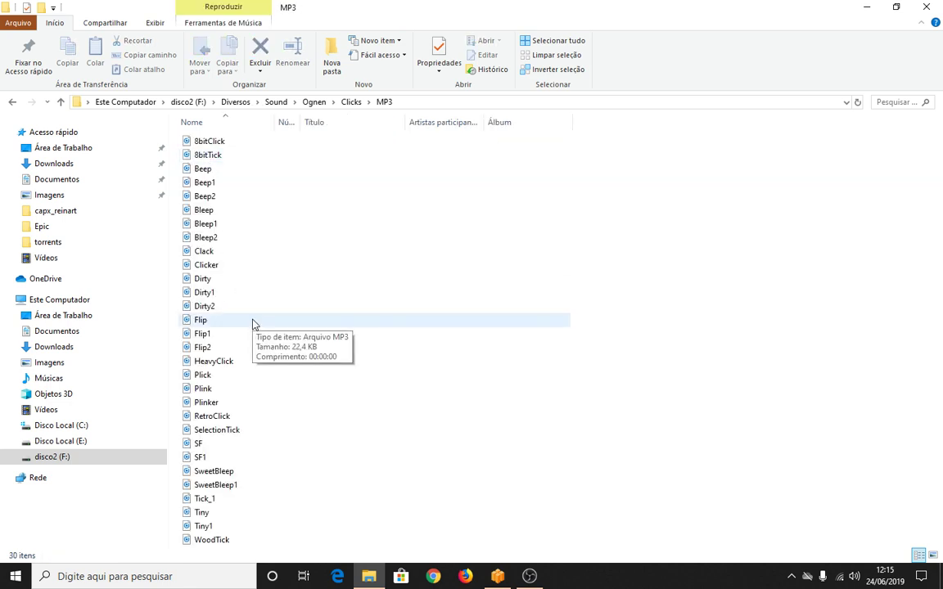
Listen to HeavyClick.mp3, assign it as the audio button's Click Sound and play it there
double_click(223, 362)
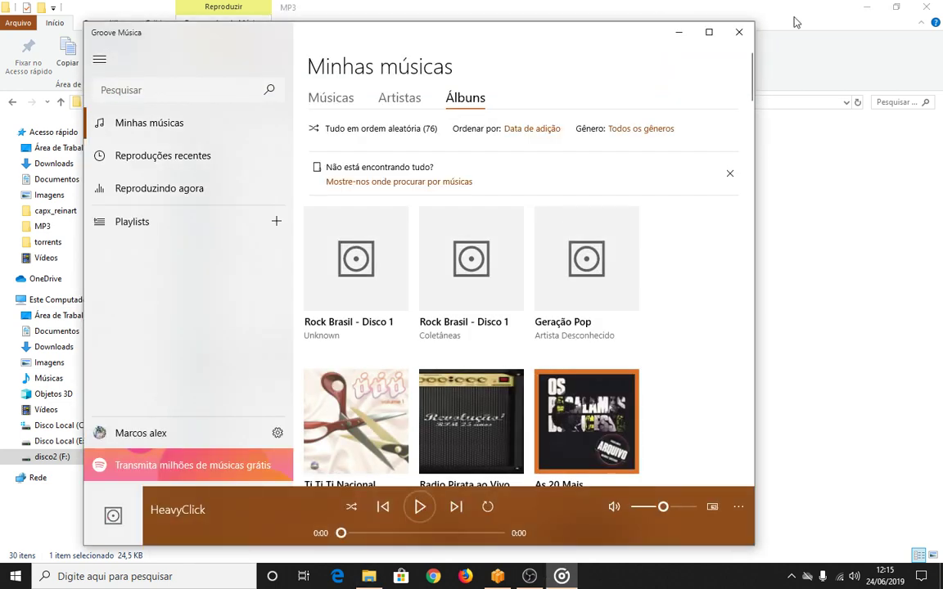
left_click(738, 32)
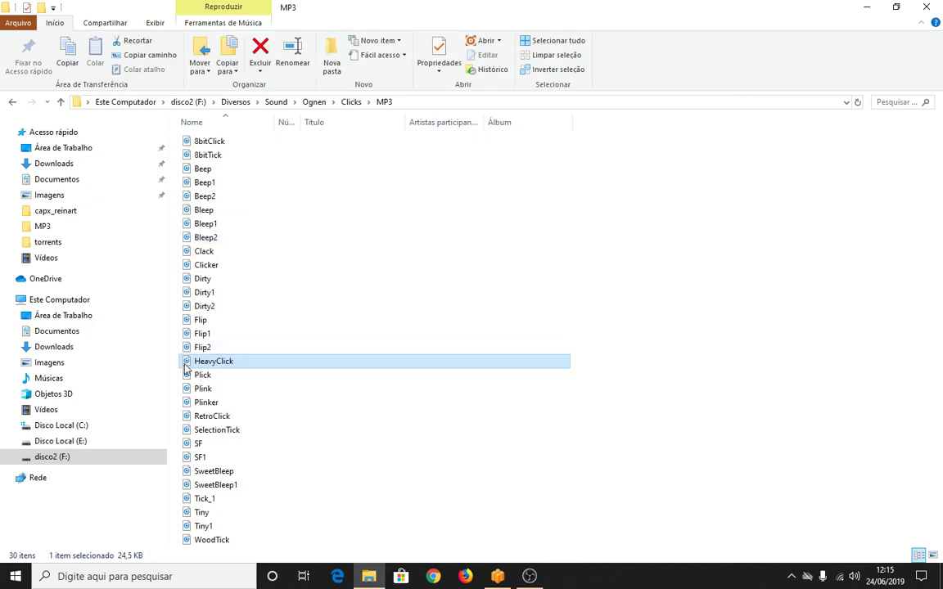
left_click_drag(200, 374, 894, 469)
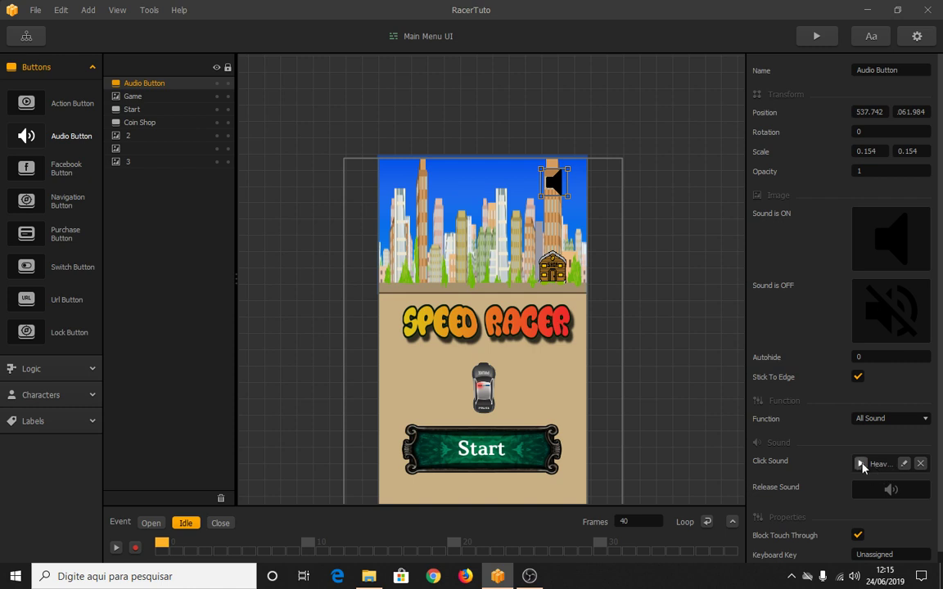
left_click(861, 464)
left_click(861, 464)
Assign HeavyClick.mp3 from the MP3 folder as the Start button's Click Sound and play it there
scroll(680, 399, "down", 1)
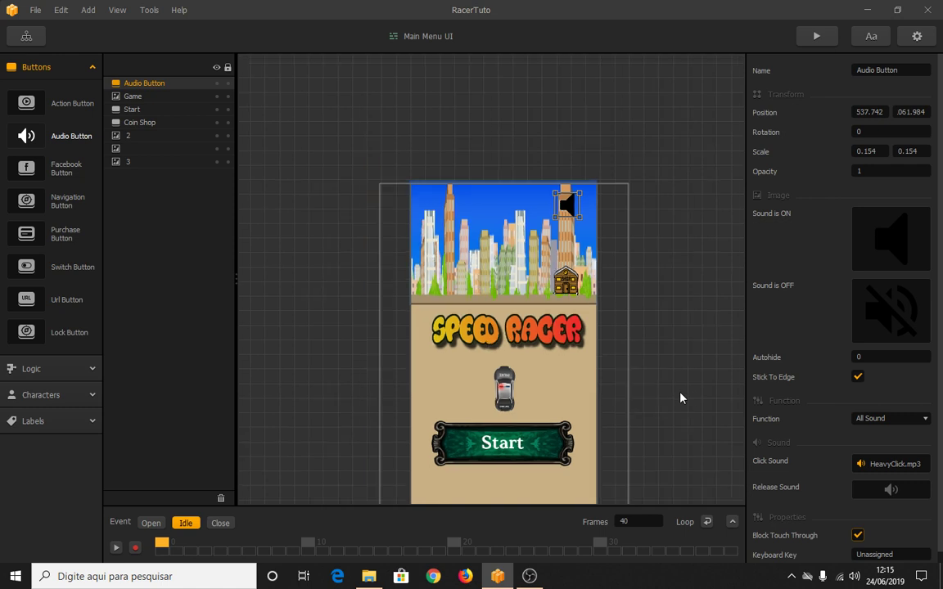
scroll(680, 399, "up", 1)
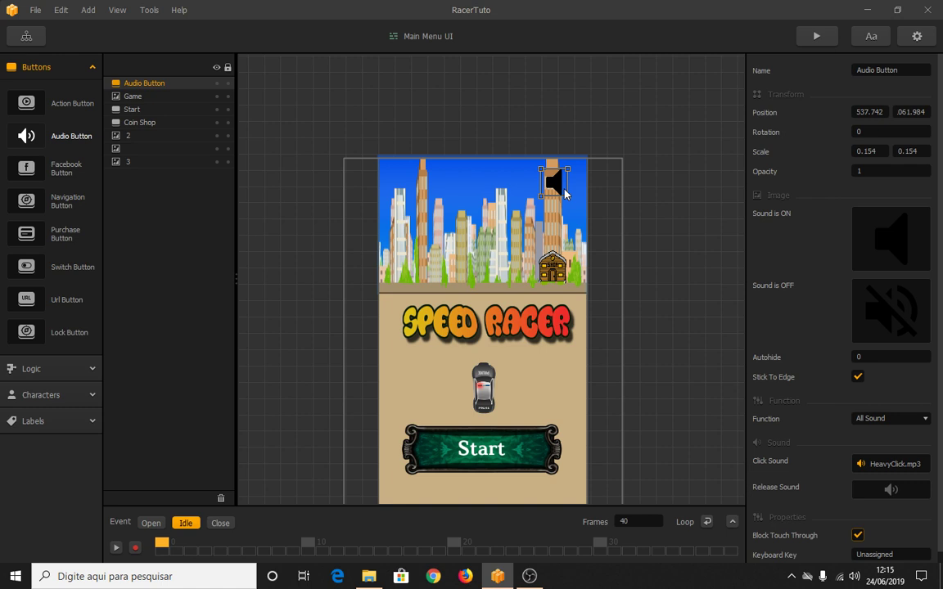
left_click(481, 456)
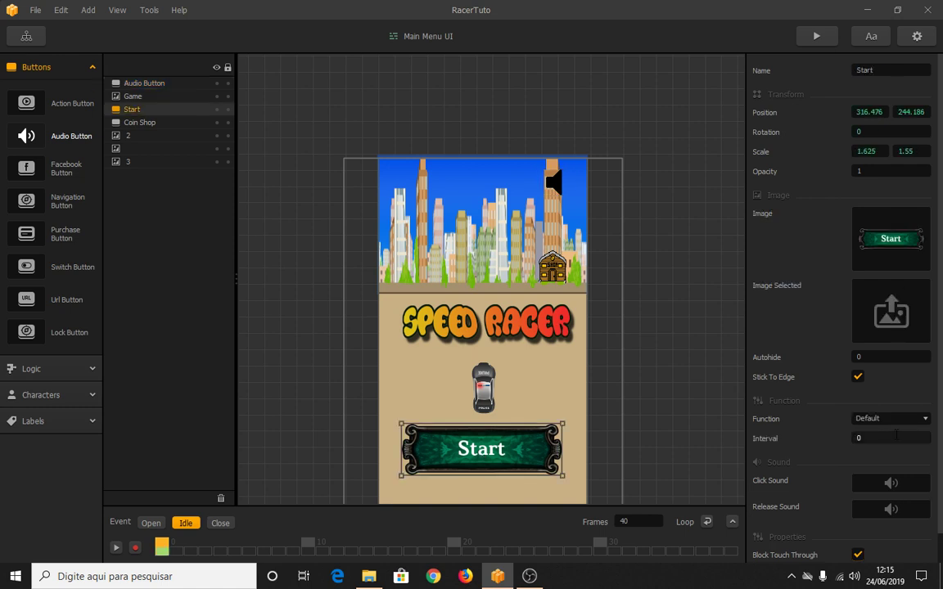
scroll(881, 448, "down", 1)
key("alt+Tab")
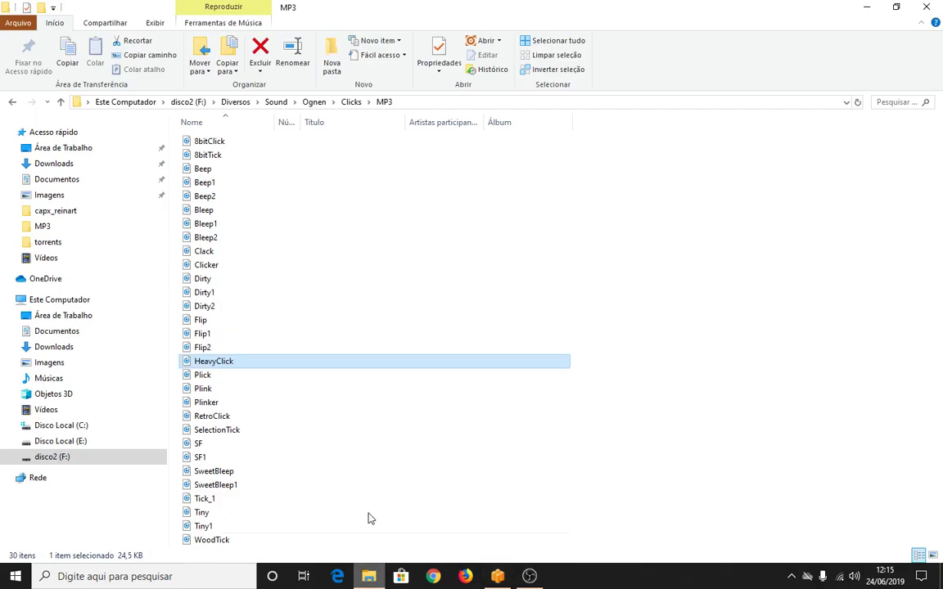
left_click_drag(186, 364, 894, 458)
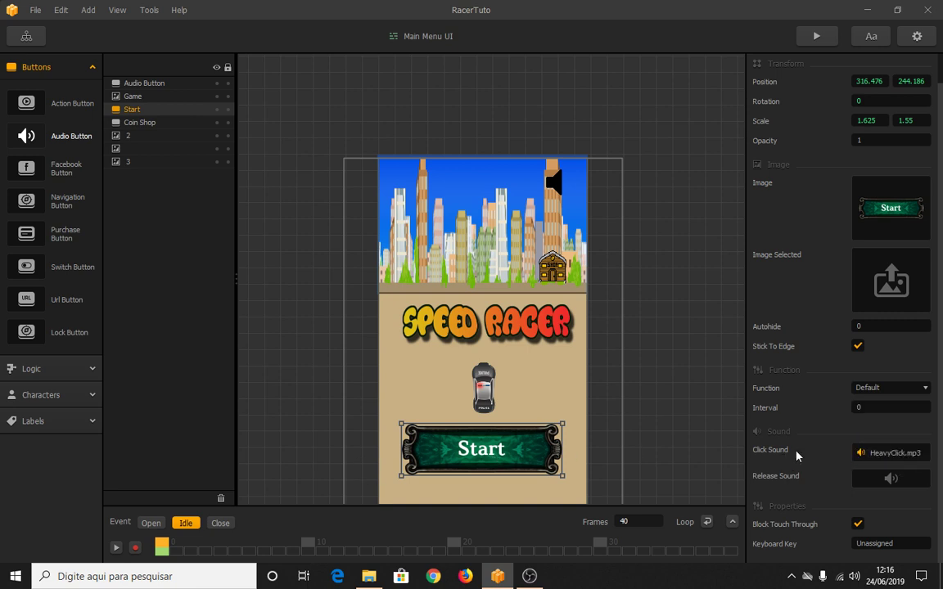
left_click(860, 453)
Run the game preview, toggle the sound twice with the audio button, start the race and close the preview
left_click(816, 36)
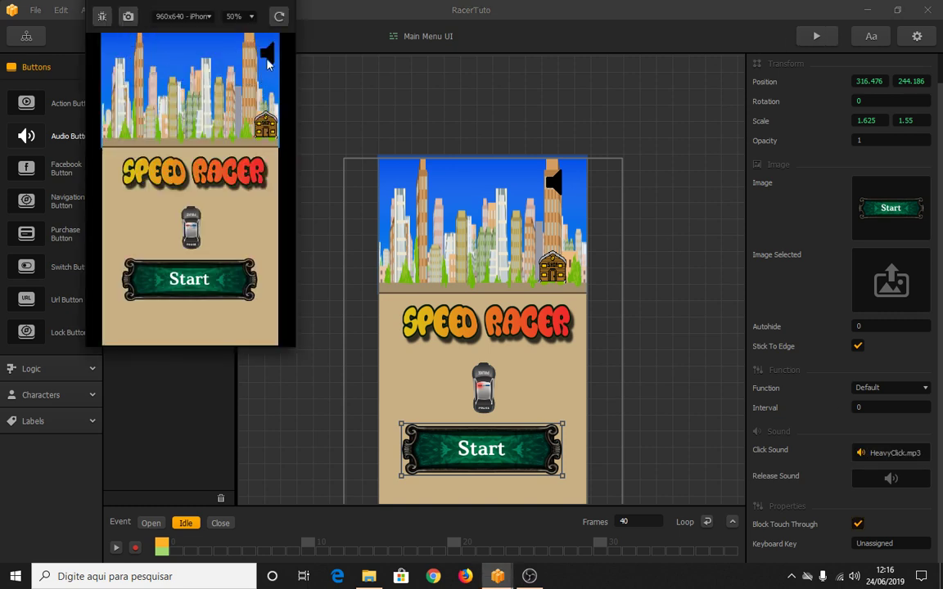
left_click(268, 53)
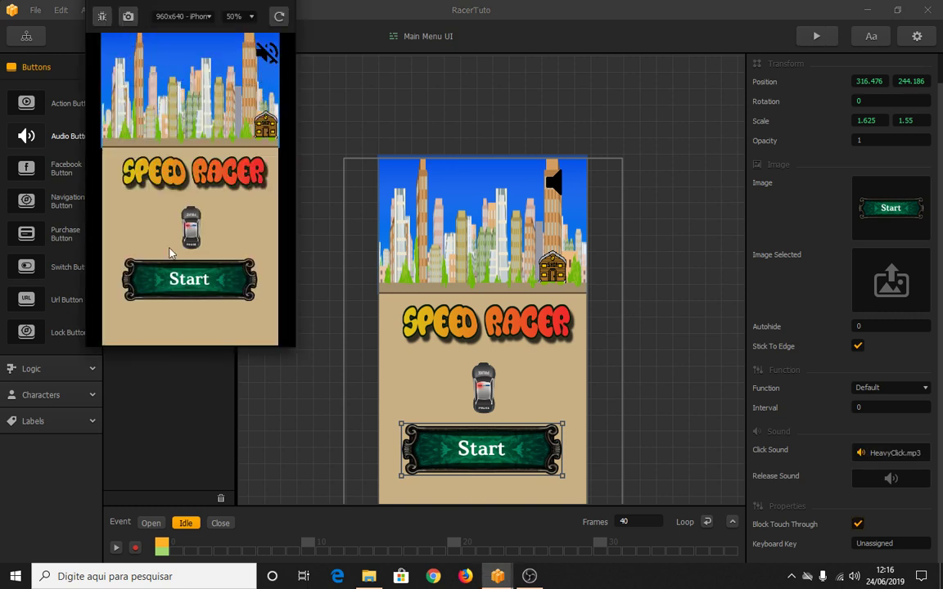
left_click(265, 54)
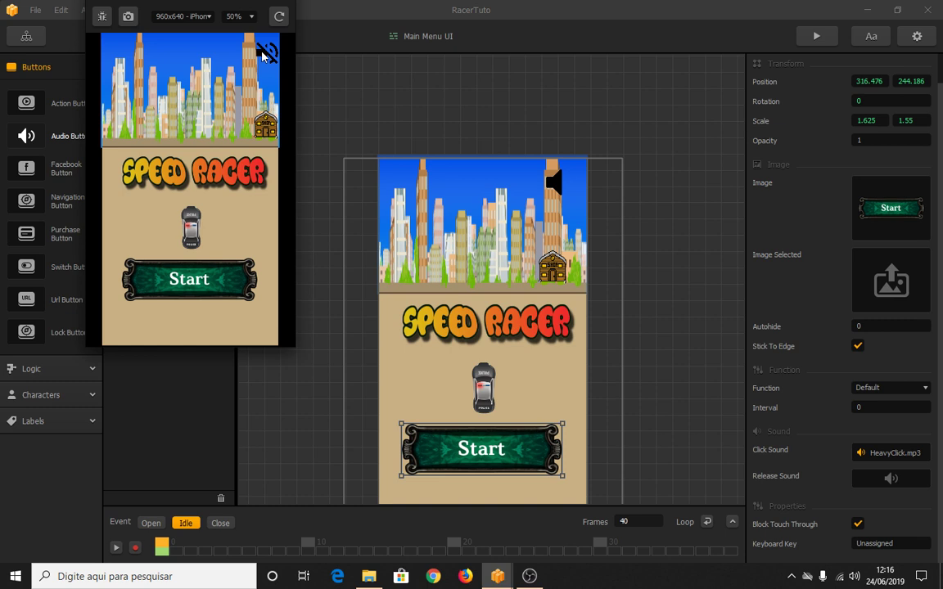
left_click(178, 282)
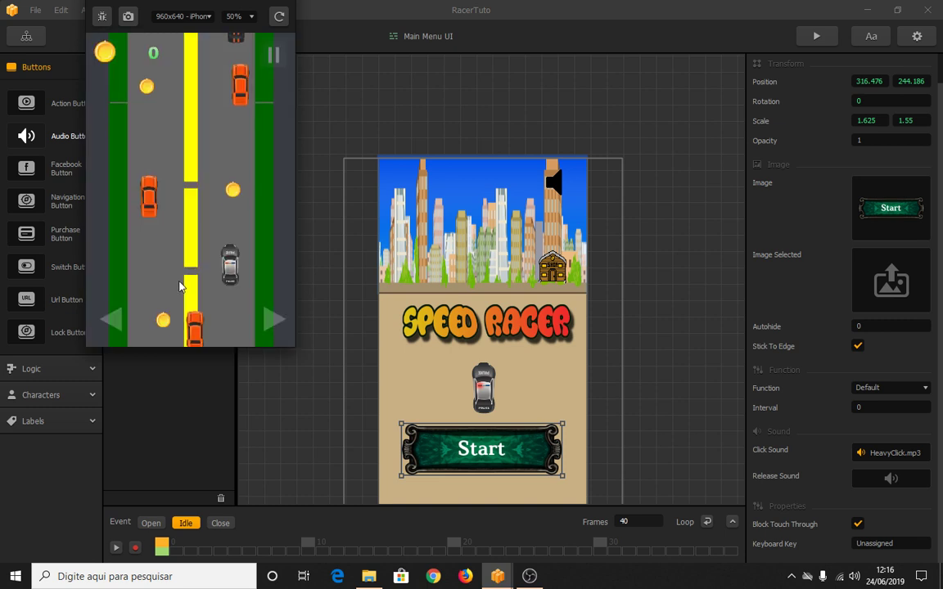
key("Escape")
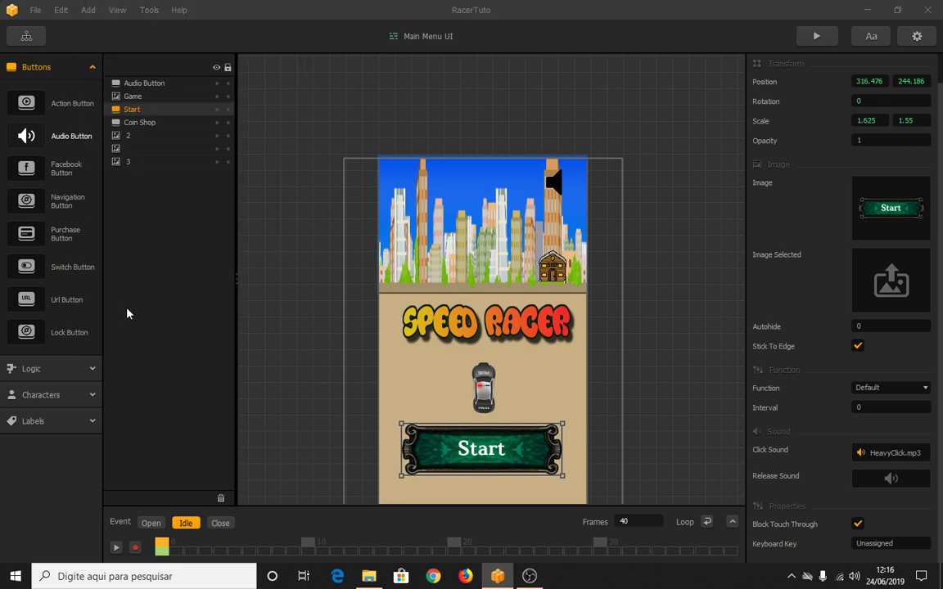
Set the audio button's Function to Background Music
left_click(555, 185)
scroll(830, 311, "down", 1)
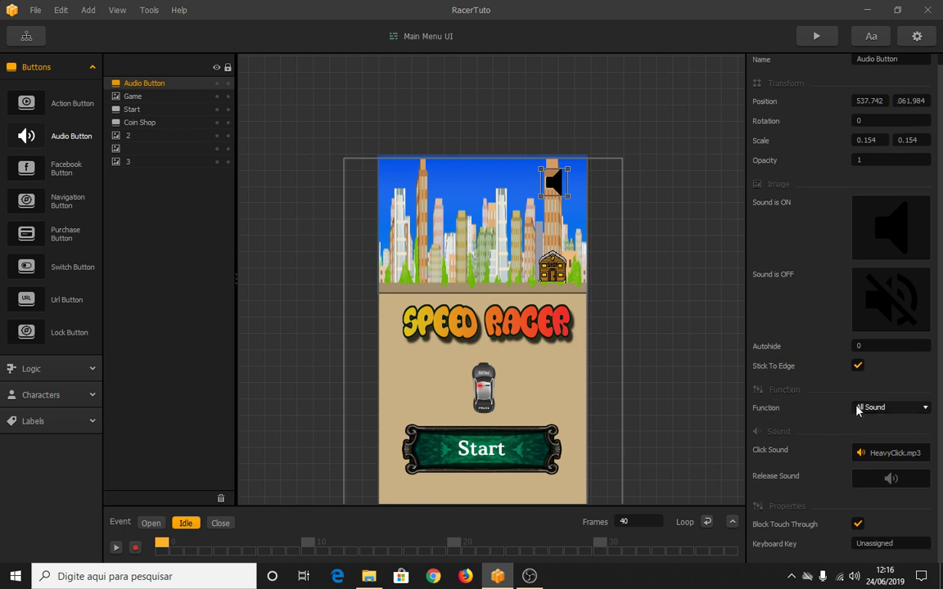
left_click(917, 413)
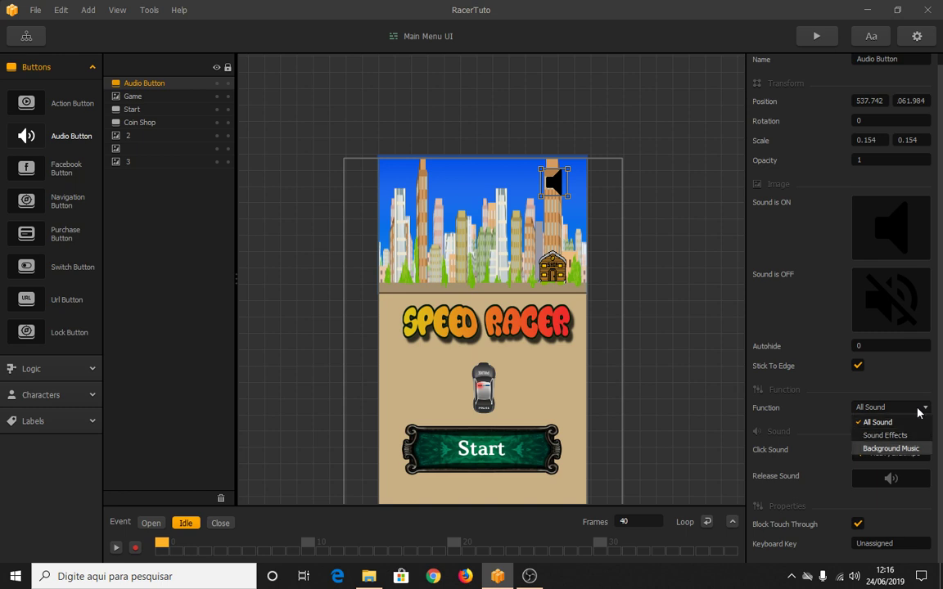
left_click(891, 448)
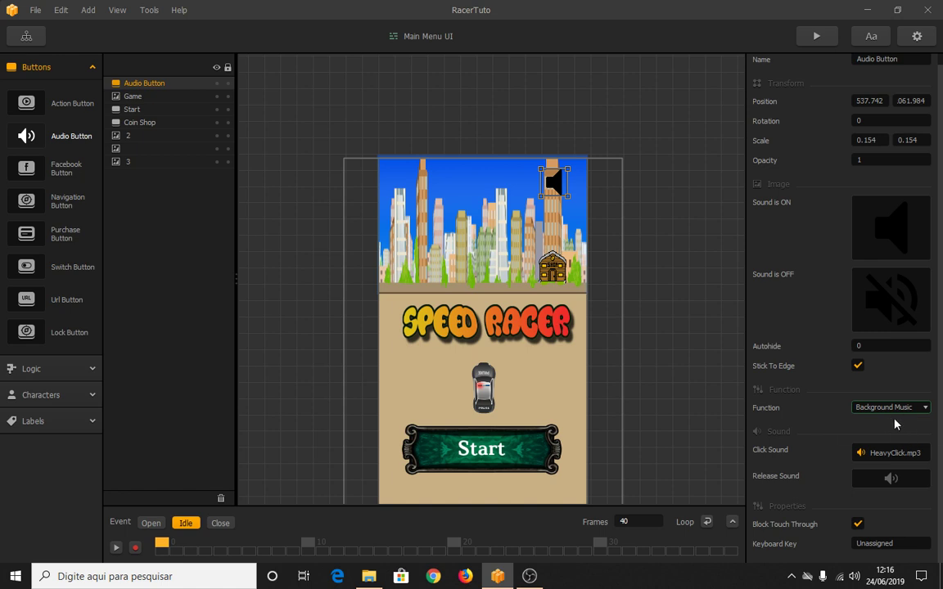
Preview the game, switch off the background music, start the race to test the click sound and close the preview
left_click(818, 36)
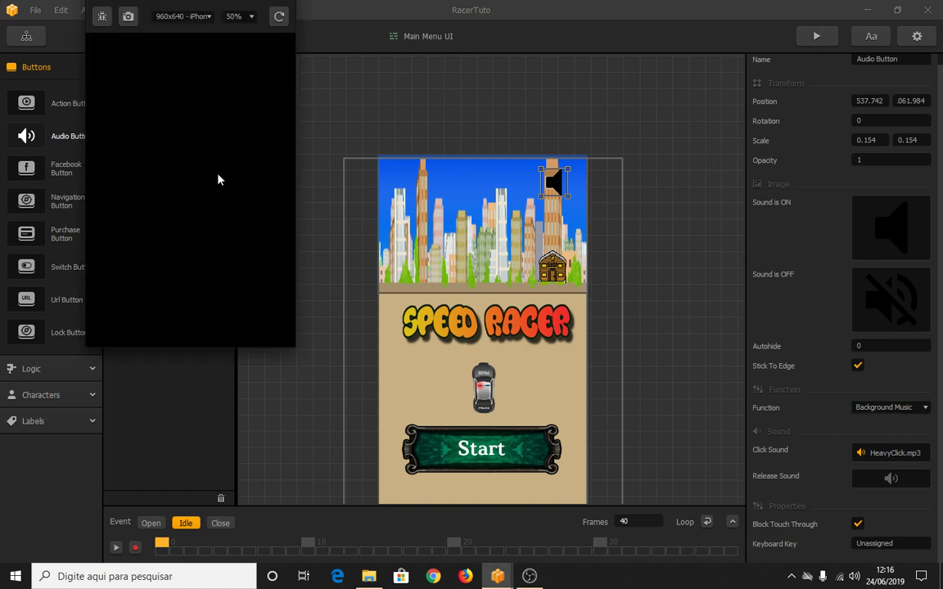
left_click(268, 53)
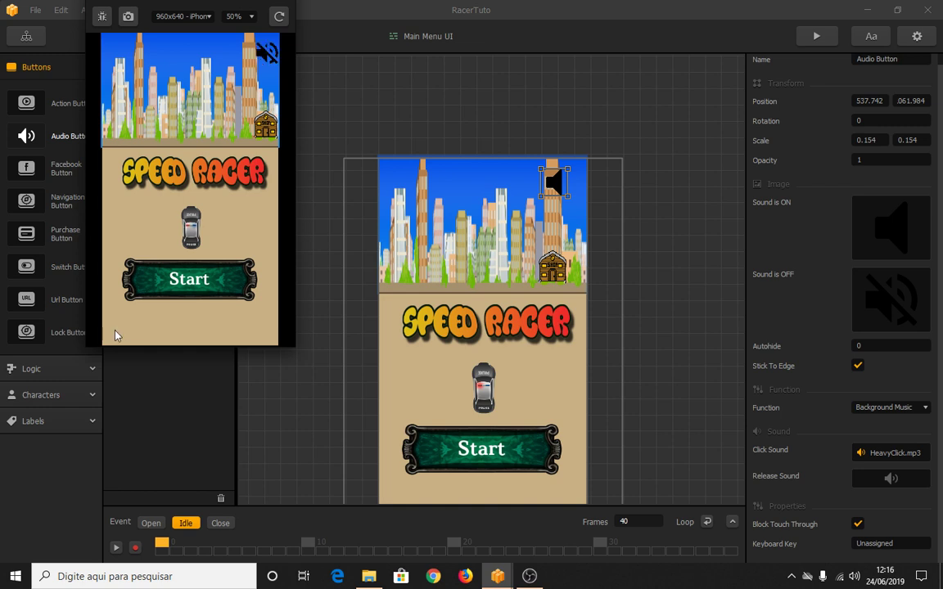
left_click(180, 280)
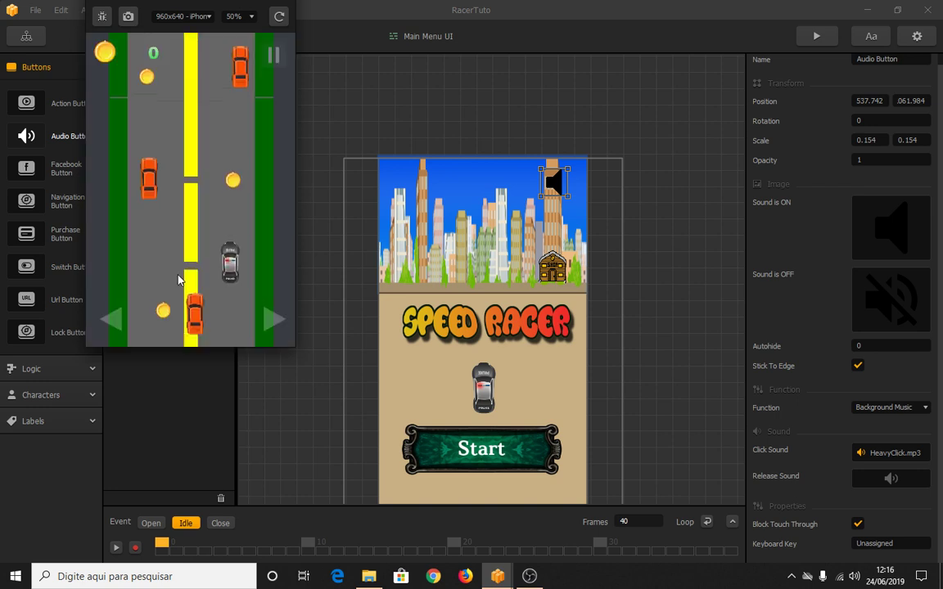
key("Escape")
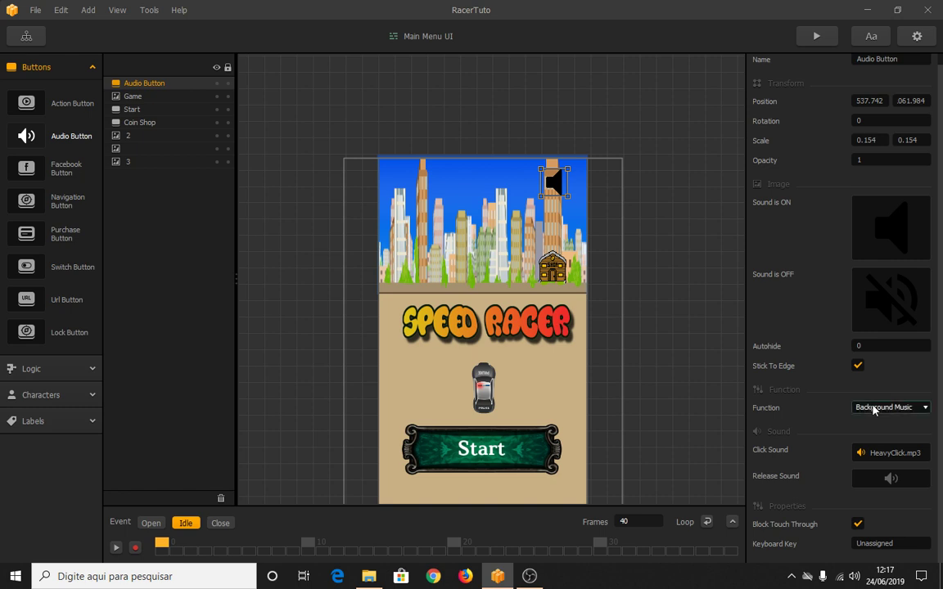
Set the audio button to Sound Effects at horizontal position about 564 and duplicate it, placing the copy to its left at about 484
scroll(873, 408, "down", 1)
mouse_move(562, 187)
left_mouse_down()
mouse_move(537, 187)
mouse_move(571, 188)
left_mouse_up()
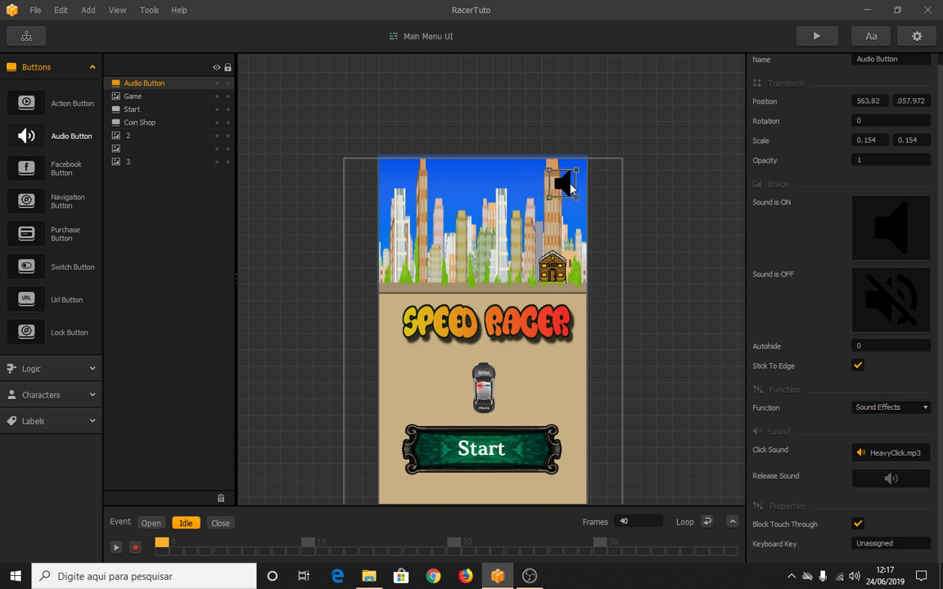
key("ctrl+d")
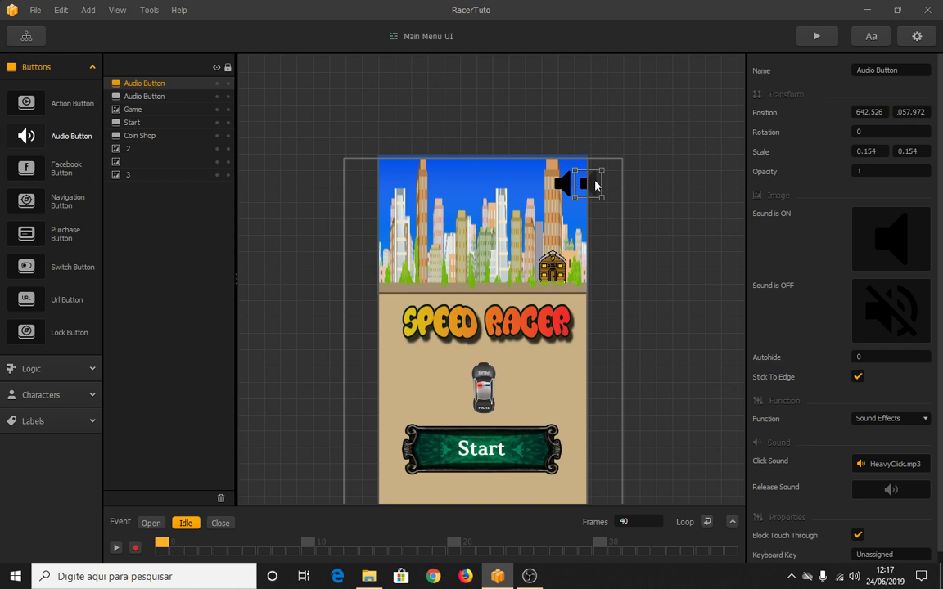
left_click_drag(568, 188, 545, 185)
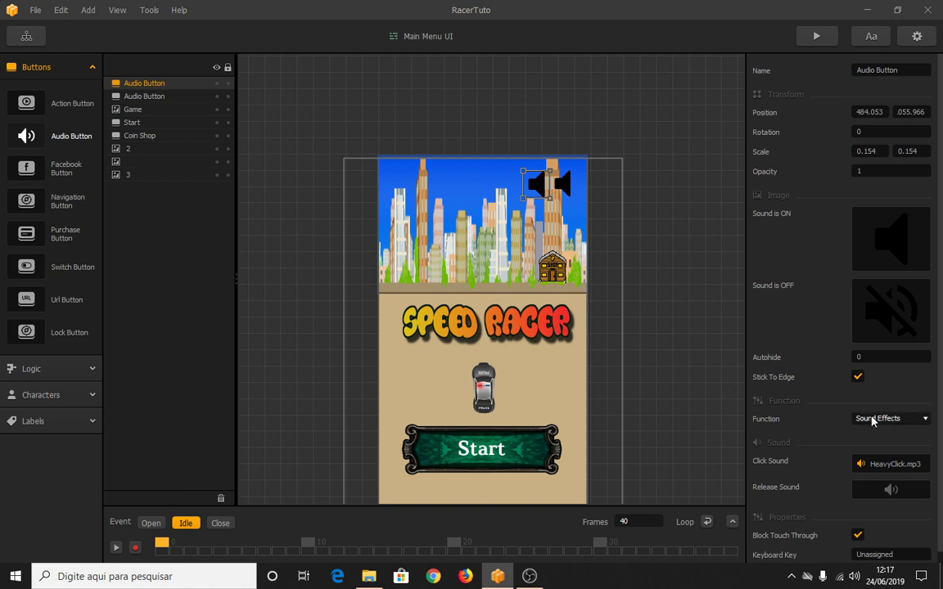
Set the original audio button's Function to Background Music and check the Function of both audio buttons
left_click(569, 187)
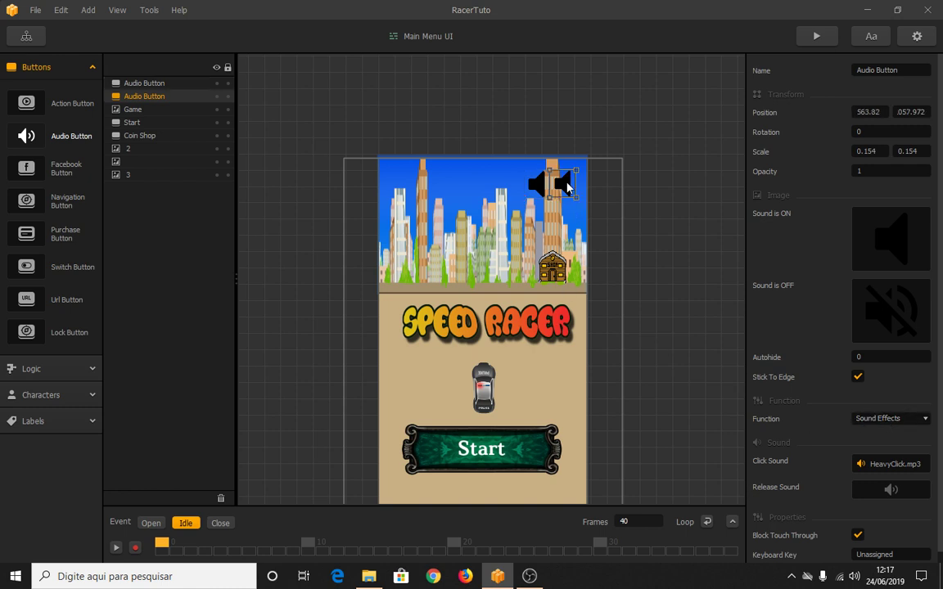
left_click(883, 422)
key("Down")
key("Down")
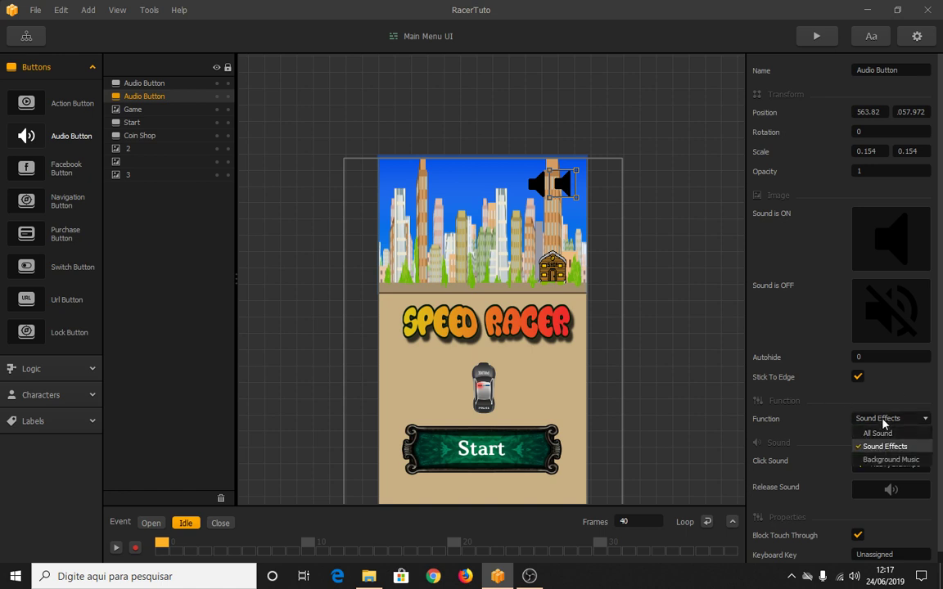
key("Return")
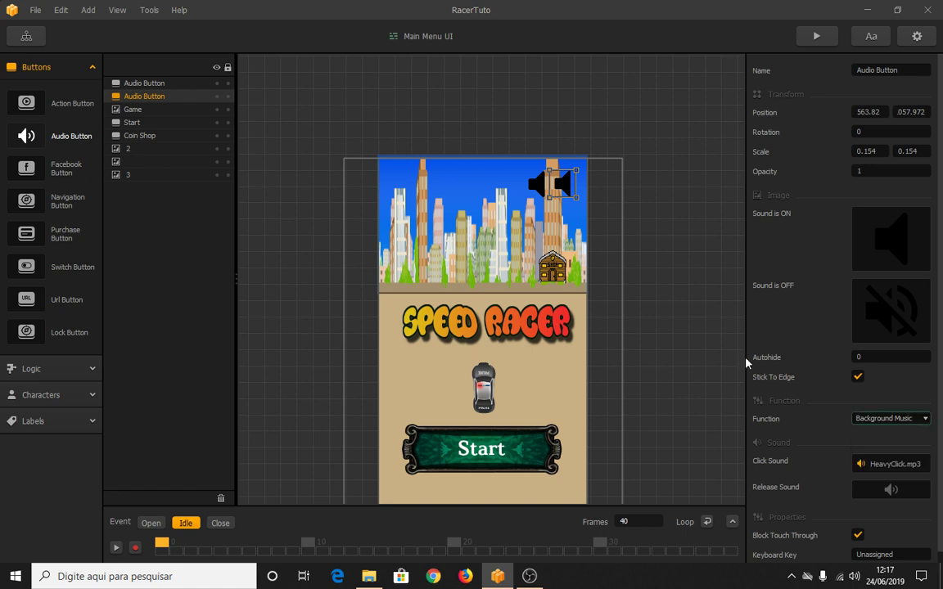
left_click(534, 189)
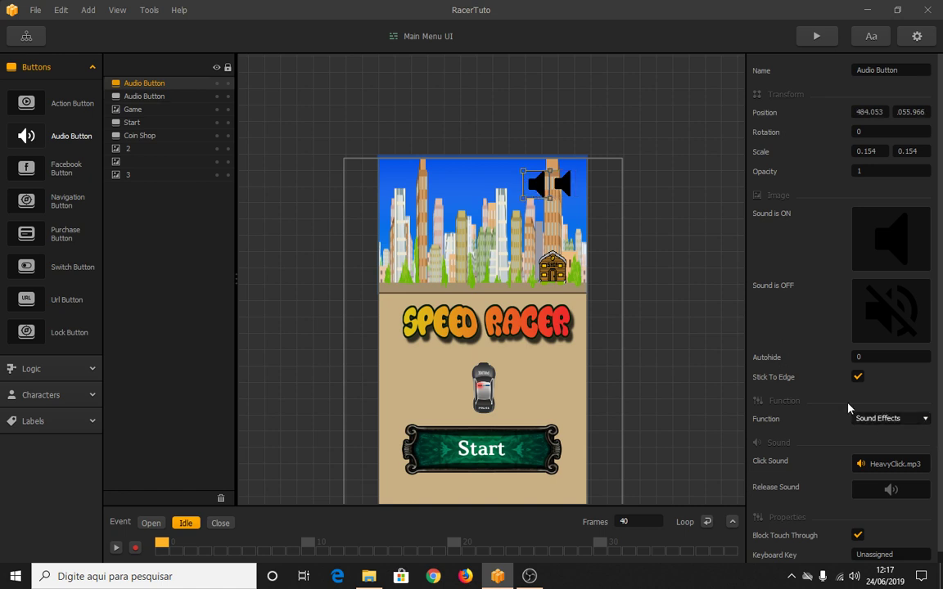
left_click(567, 186)
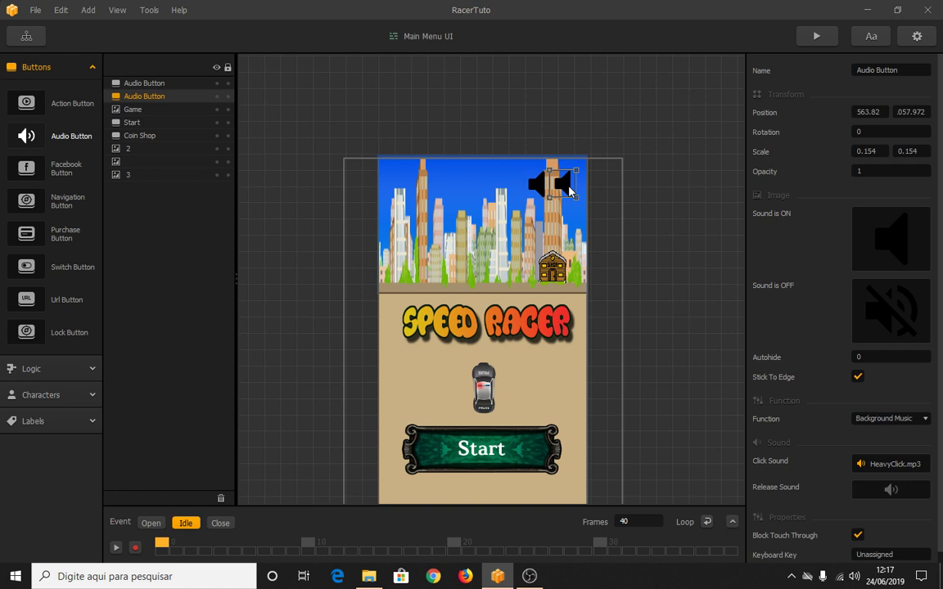
left_click(540, 190)
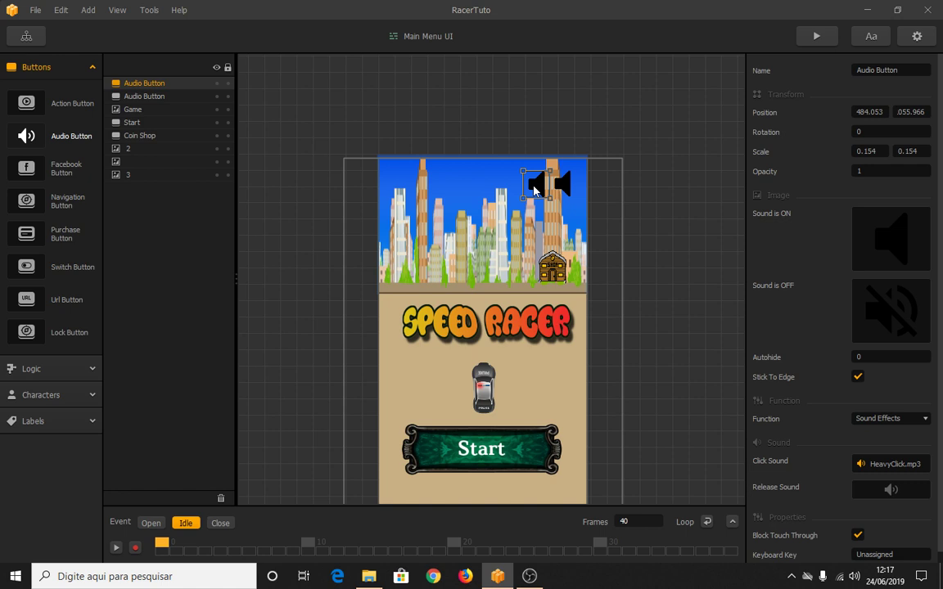
Run the preview with both audio buttons, switch off the original one, start the race and close the preview
left_click(806, 36)
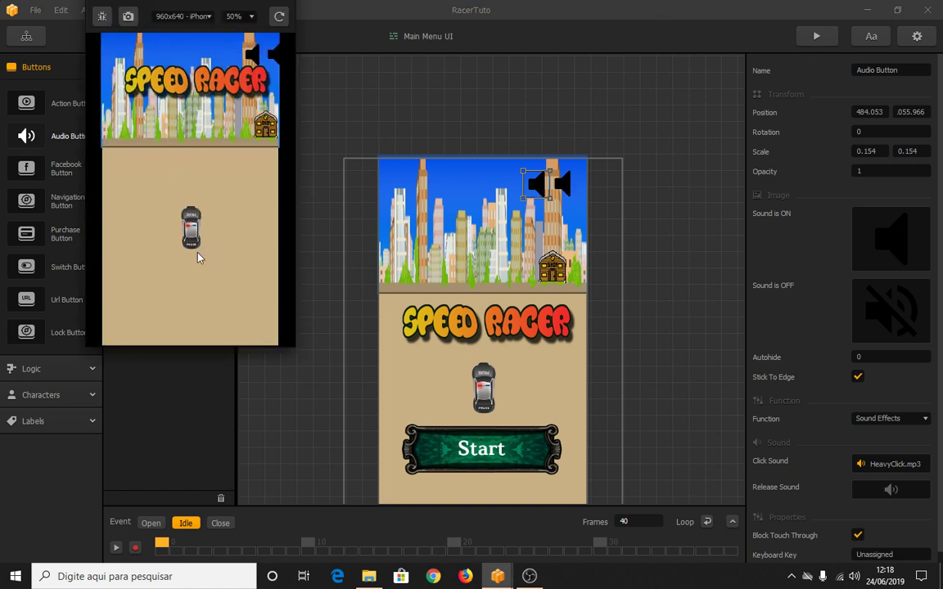
left_click(272, 59)
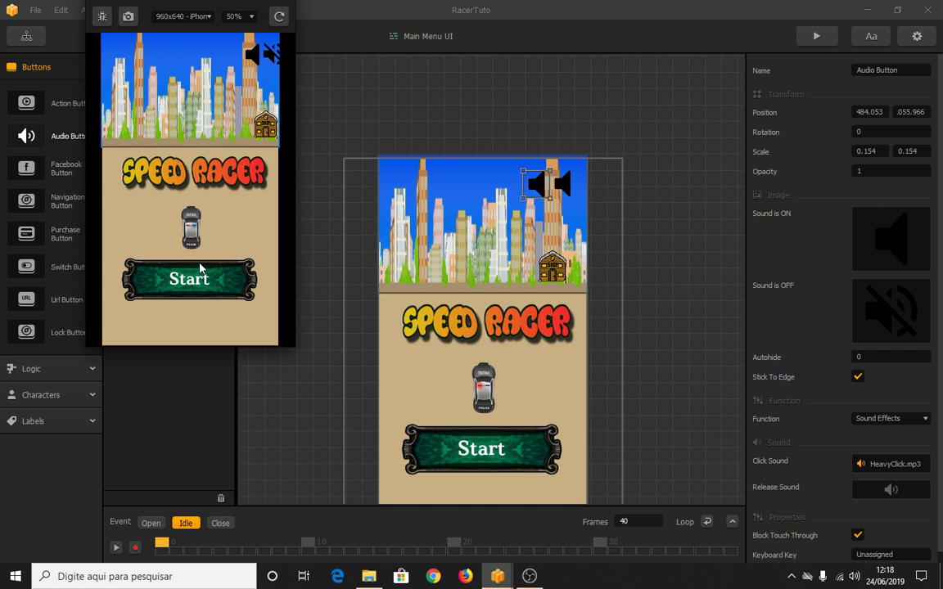
left_click(192, 288)
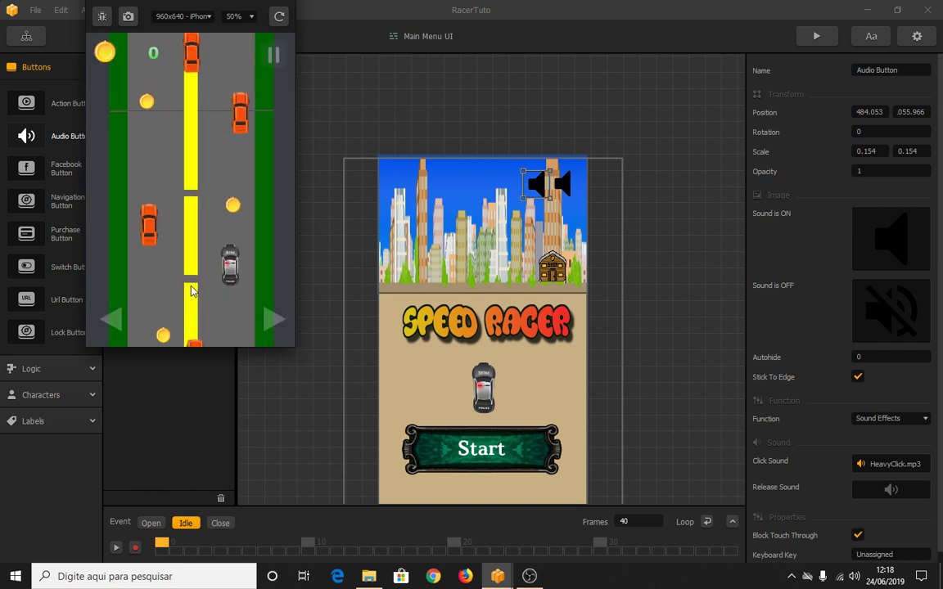
key("Escape")
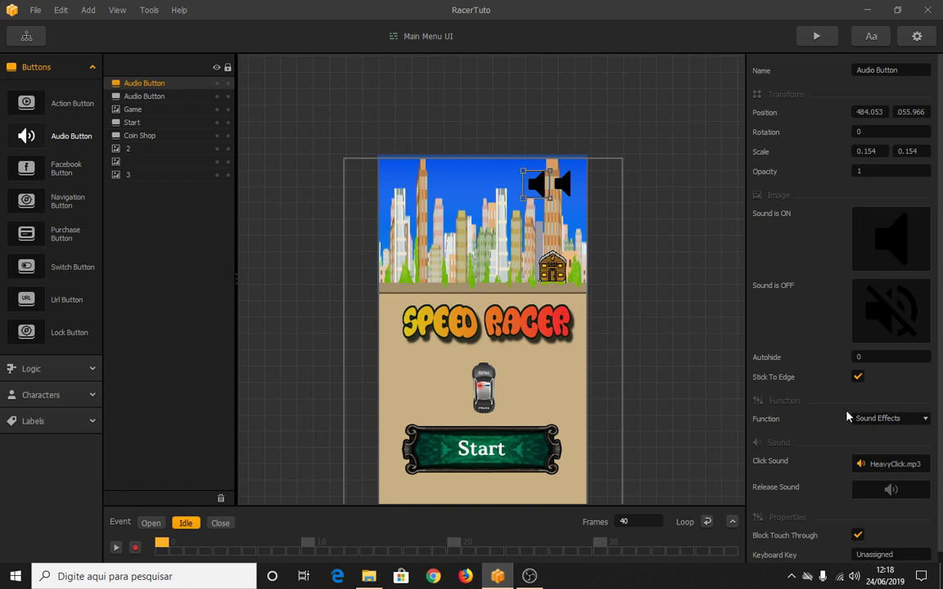
Inspect the original audio button, look into the game scene and Main Menu UI, and return to the Game Mind Map
left_click(564, 186)
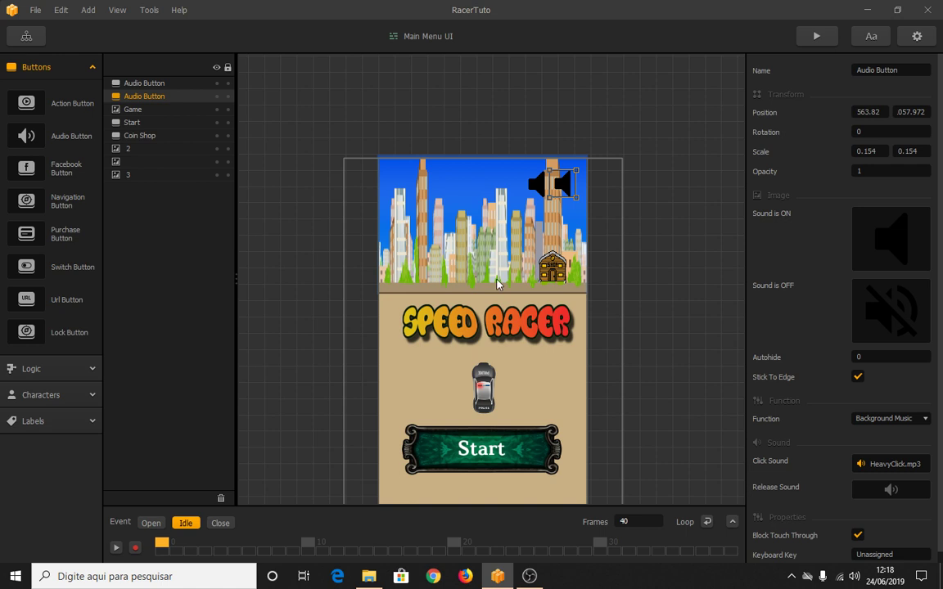
left_click(26, 36)
double_click(365, 338)
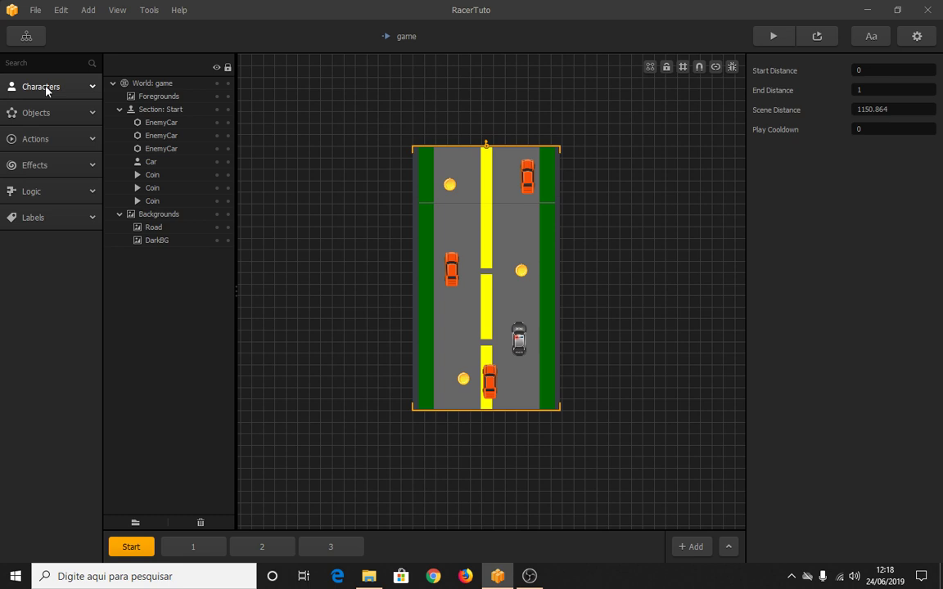
left_click(30, 38)
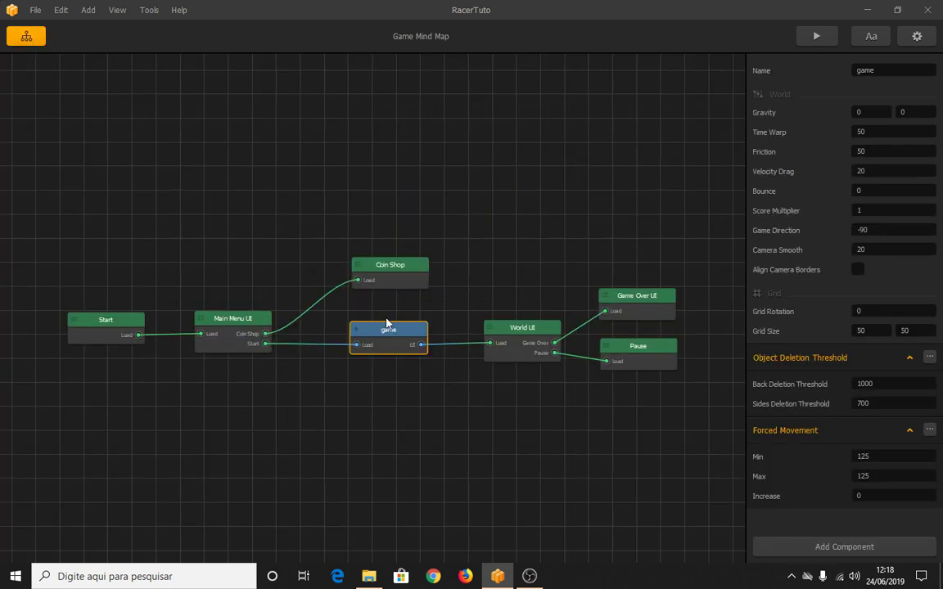
double_click(227, 324)
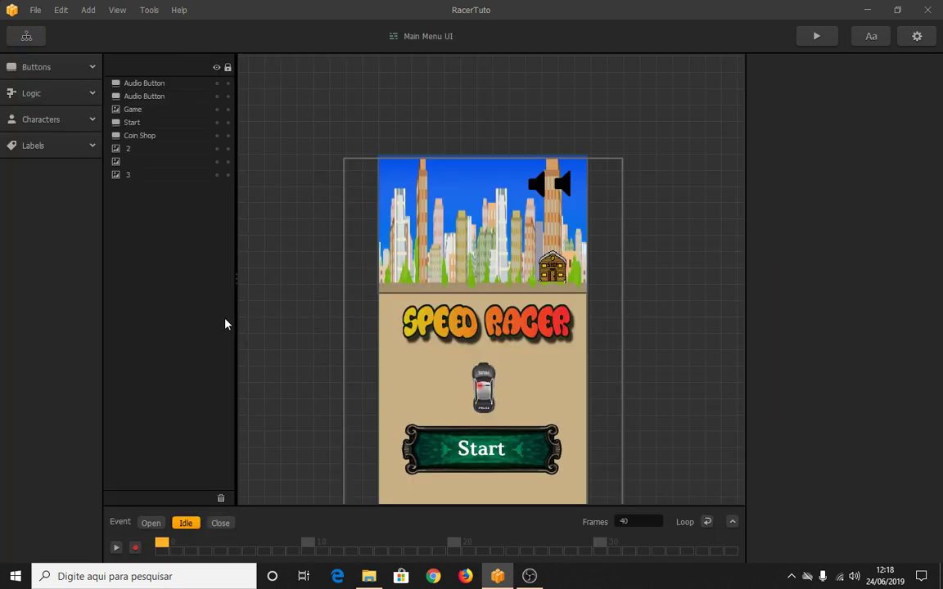
left_click(26, 36)
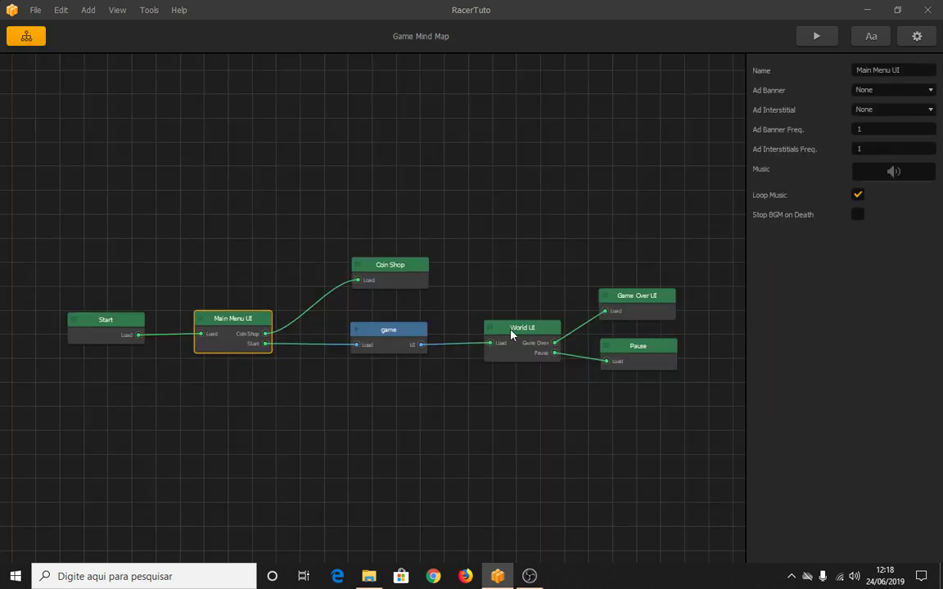
Add an Audio Button to World UI, just beside the pause button at about 461, 1061
double_click(513, 328)
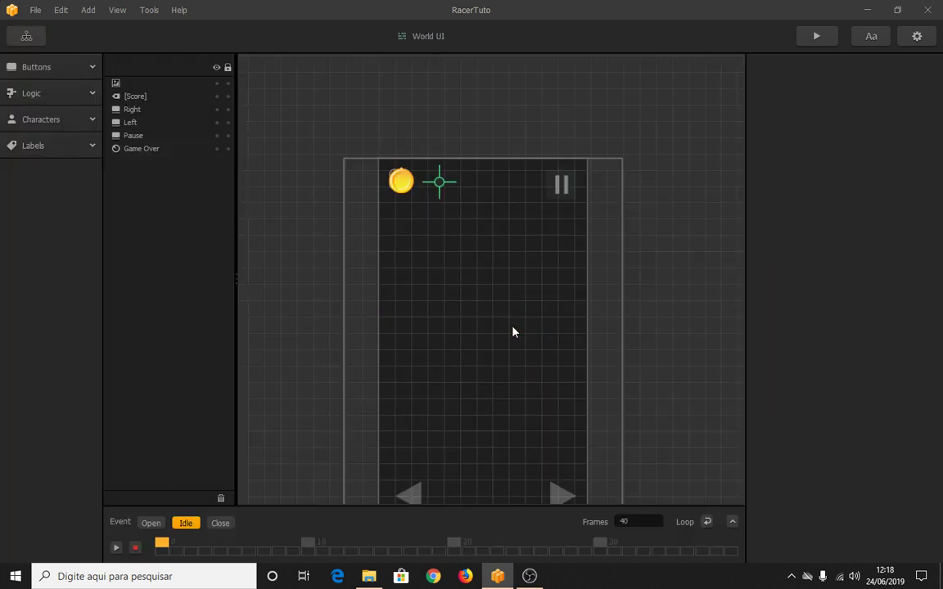
left_click(35, 65)
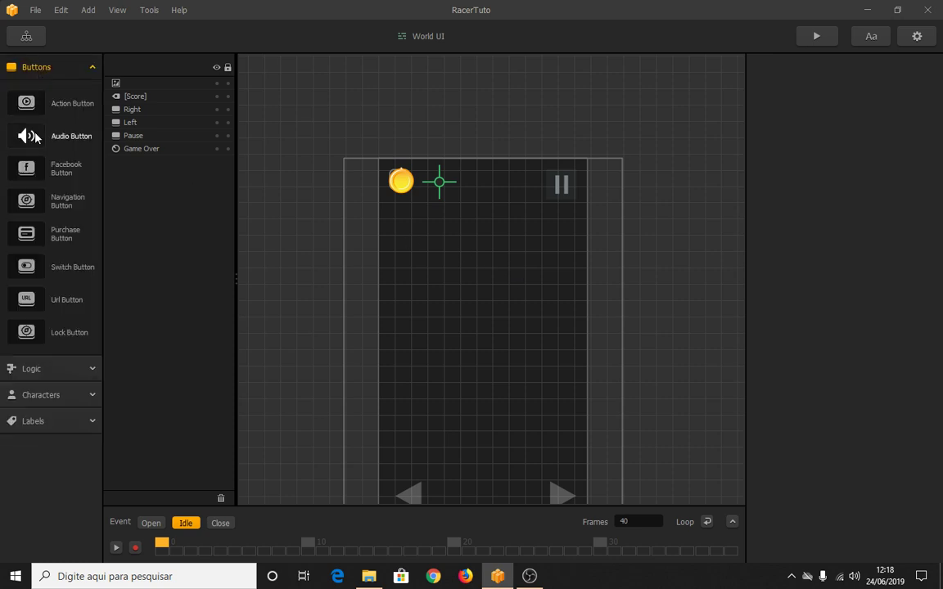
left_click_drag(35, 137, 456, 198)
left_click_drag(521, 187, 529, 185)
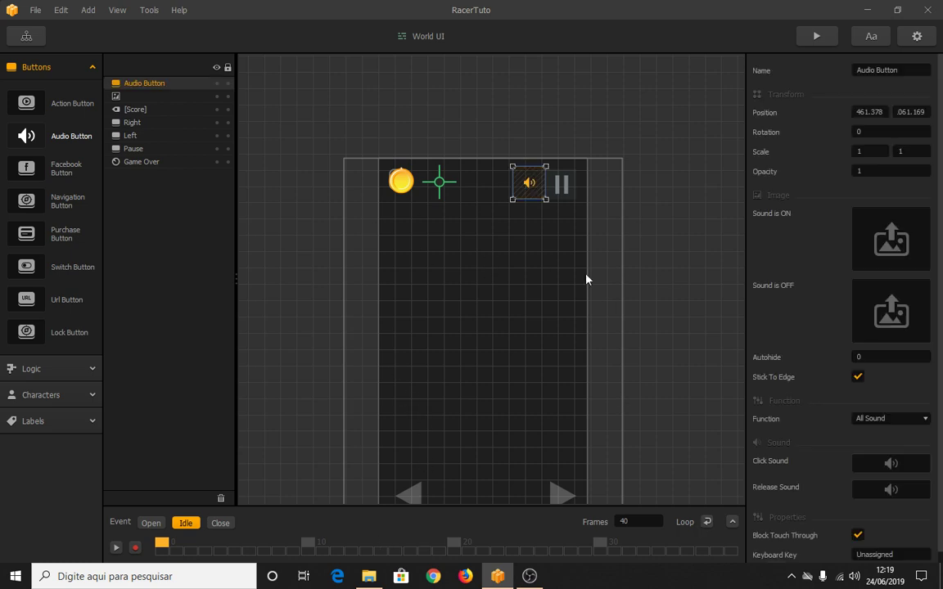
Give the audio button the volume-off (1) image for sound on and volume-off-indicator for sound off, scaled down to about 0.193
left_click(369, 576)
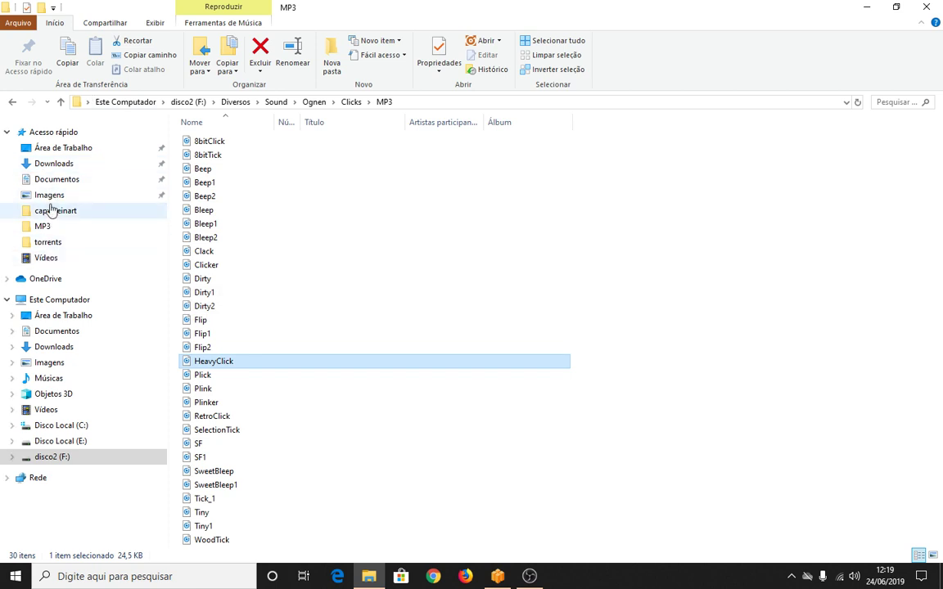
left_click(54, 164)
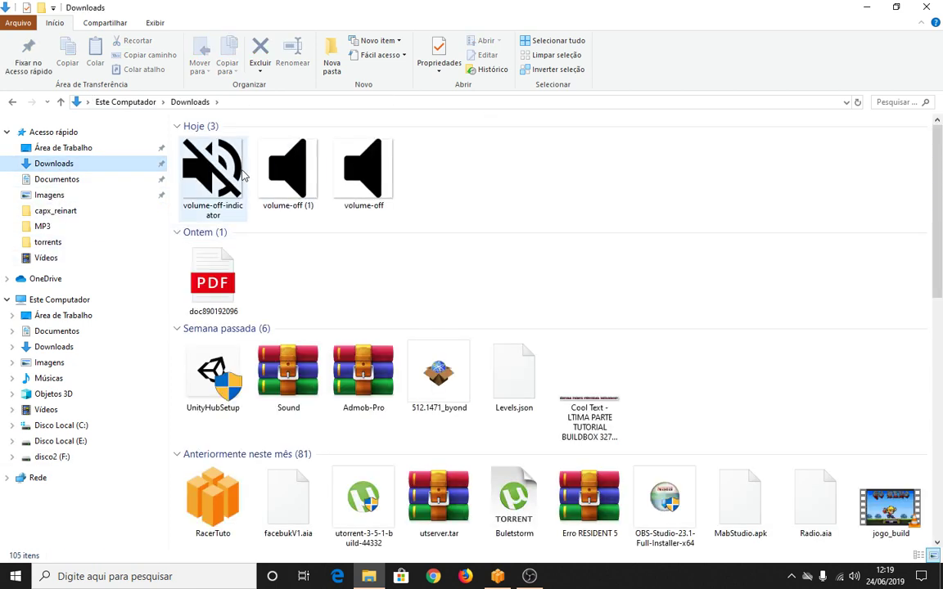
left_click_drag(271, 166, 893, 249)
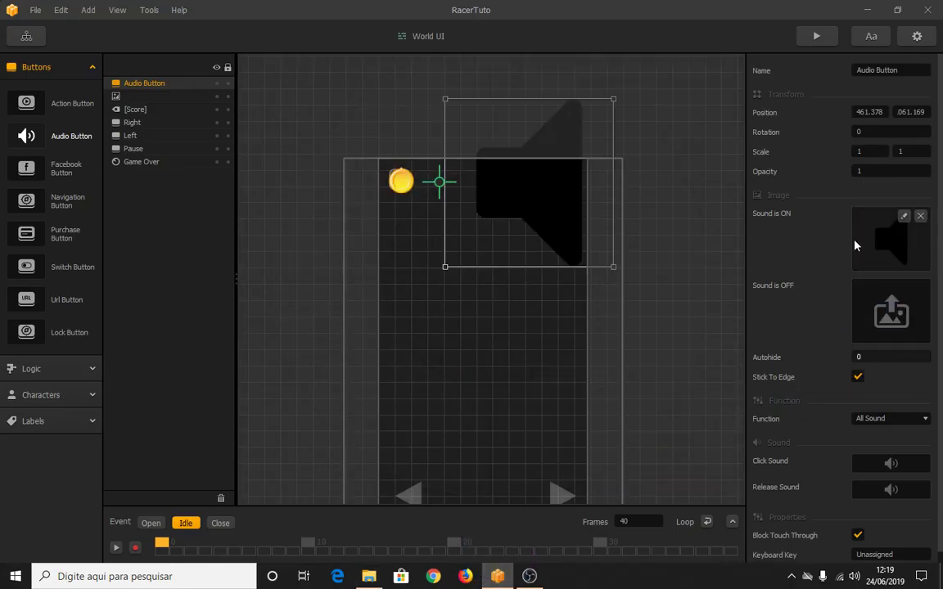
left_click_drag(611, 99, 528, 193)
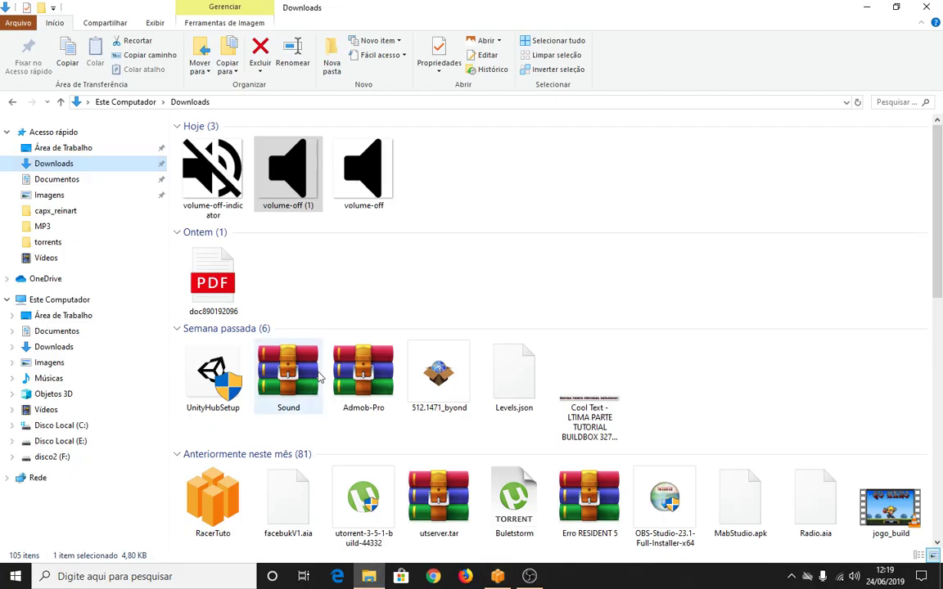
left_click(369, 576)
left_click_drag(185, 204, 897, 328)
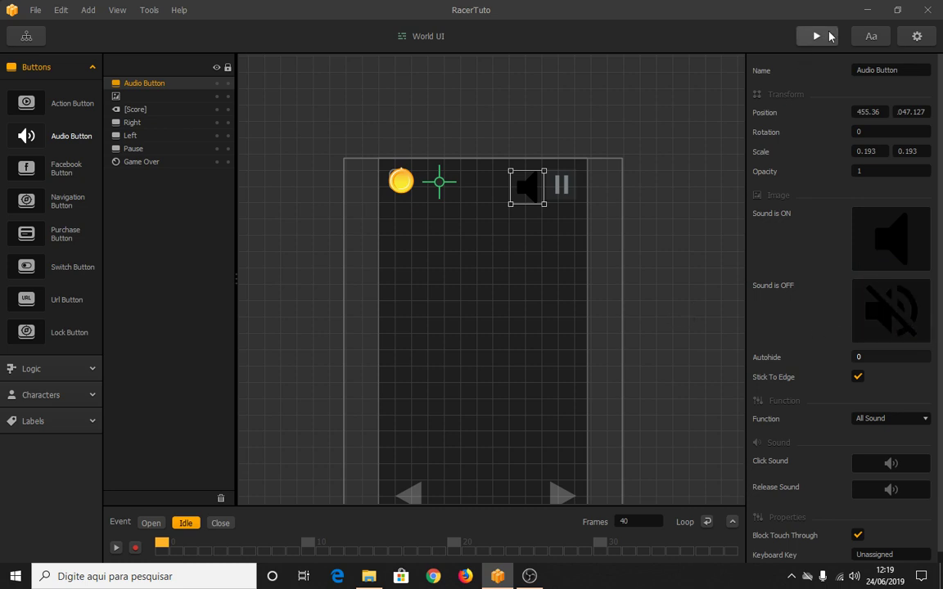
Preview the game, start and restart the race, try the in-game audio button and close the preview
left_click(816, 36)
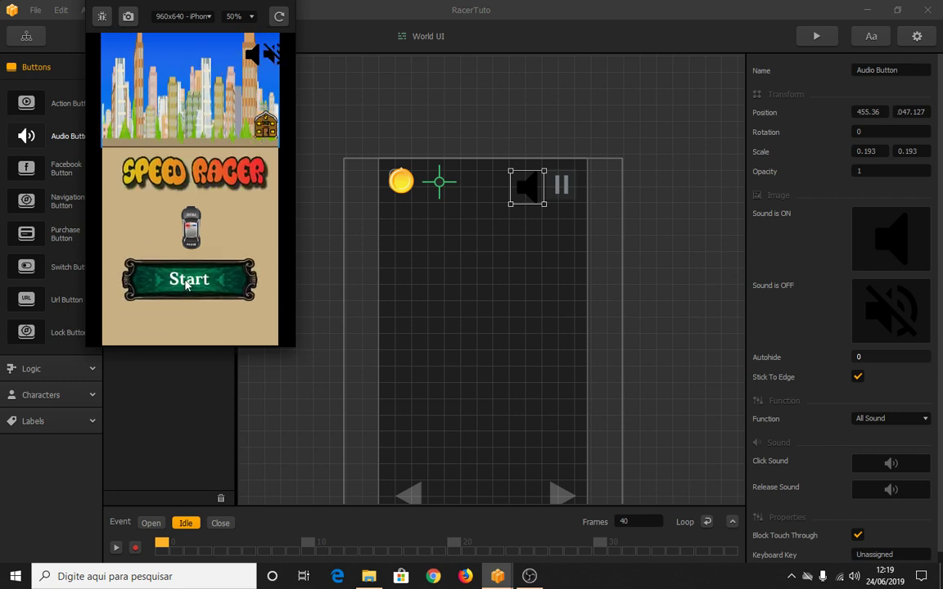
left_click(187, 283)
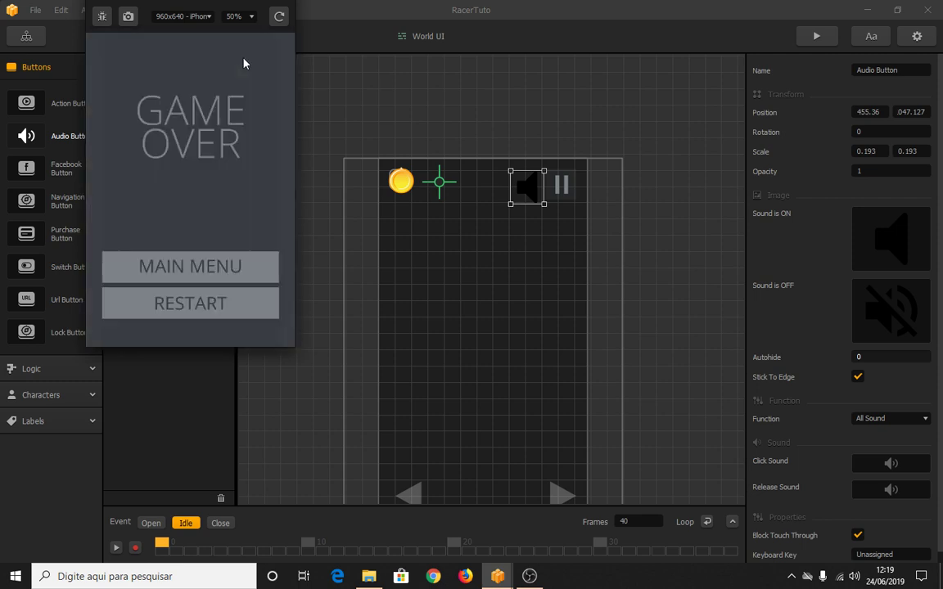
left_click(188, 303)
left_click(245, 57)
key("Escape")
Set the audio button's Function to Background Music and shift it to horizontal position about 459
scroll(819, 491, "down", 1)
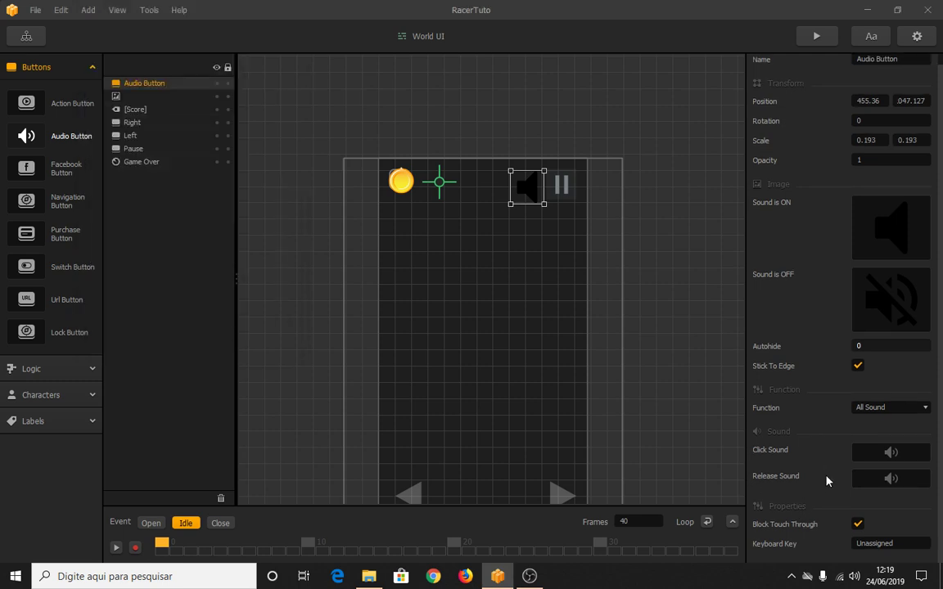
scroll(827, 481, "up", 1)
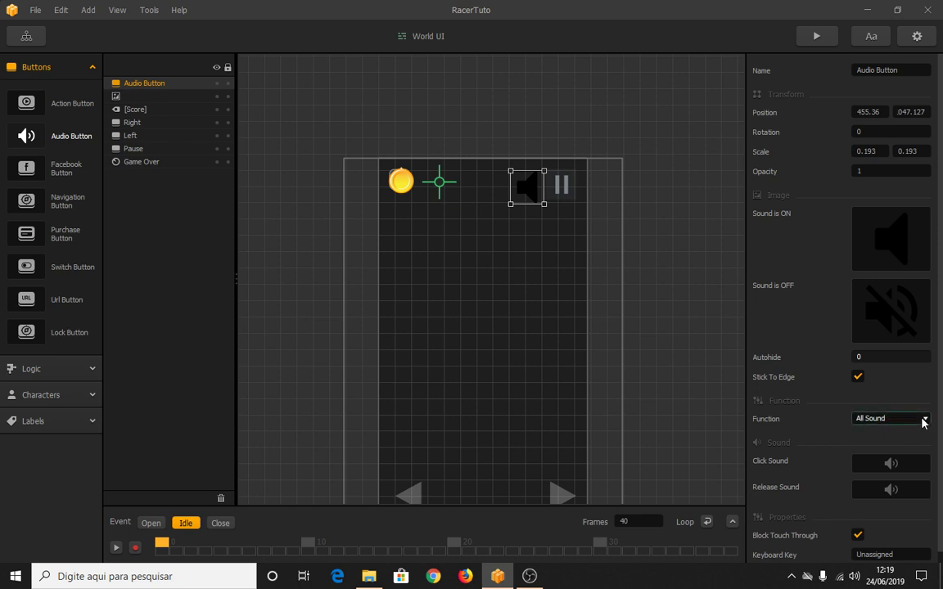
scroll(922, 422, "down", 1)
mouse_move(534, 198)
left_mouse_down()
mouse_move(505, 197)
mouse_move(535, 193)
left_mouse_up()
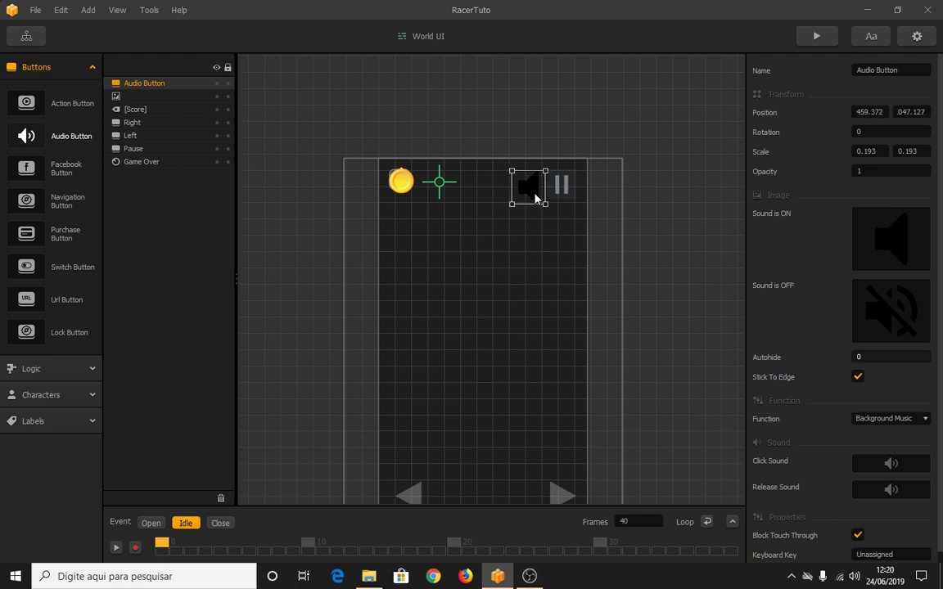
Duplicate the audio button and place the copy to its left at about 366, 1049
key("ctrl+d")
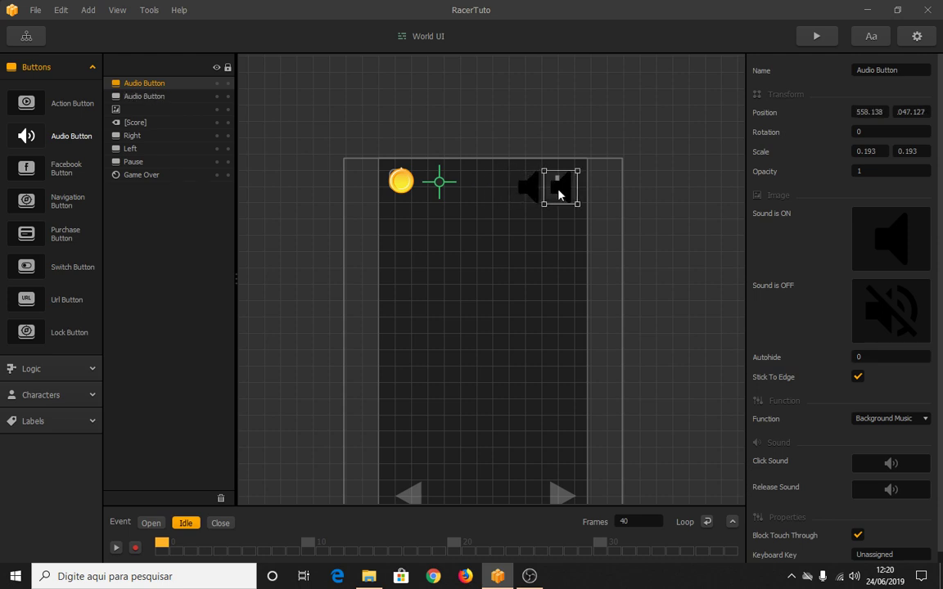
left_click_drag(559, 192, 497, 192)
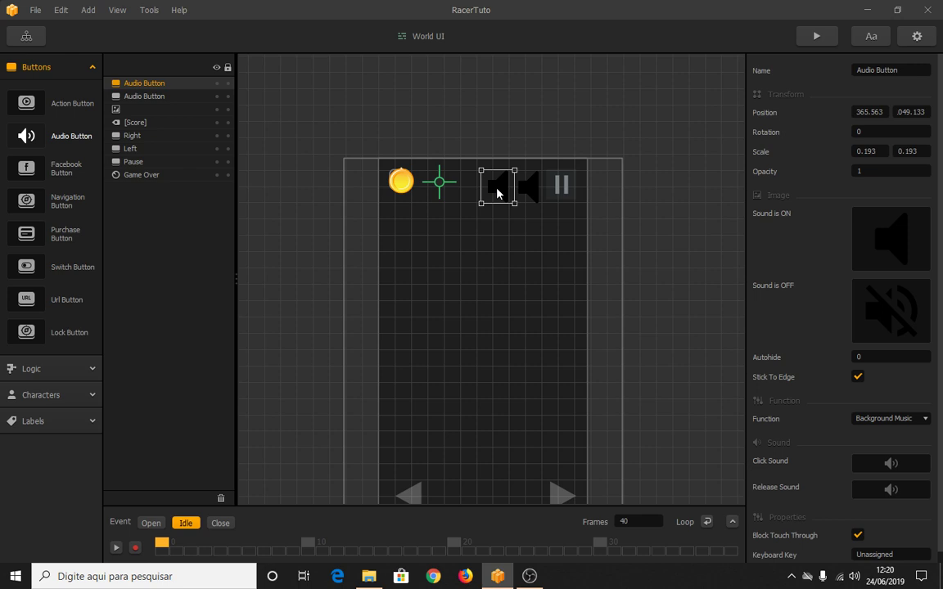
left_click(527, 196)
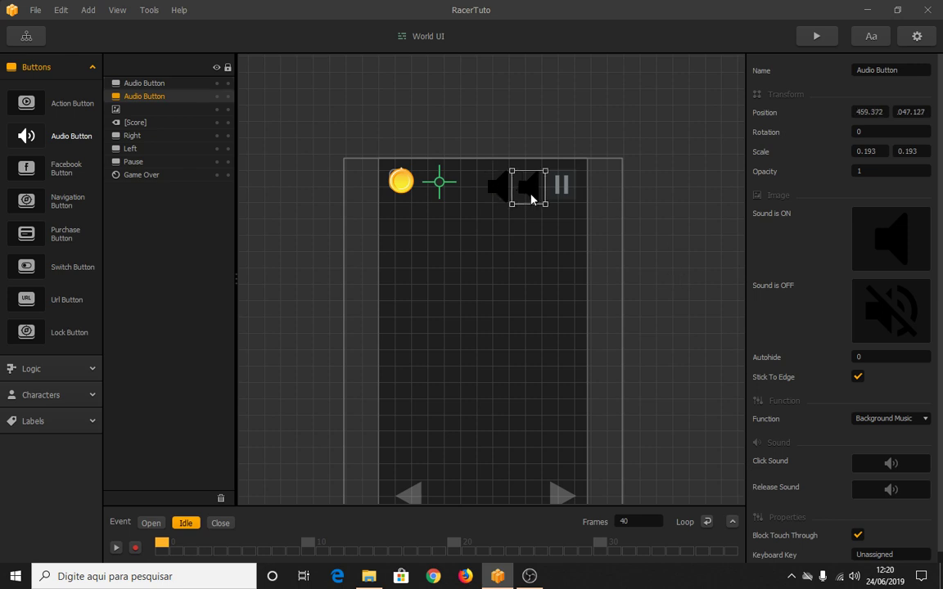
Set the left audio button's Function to Sound Effects and deselect it
left_click(494, 193)
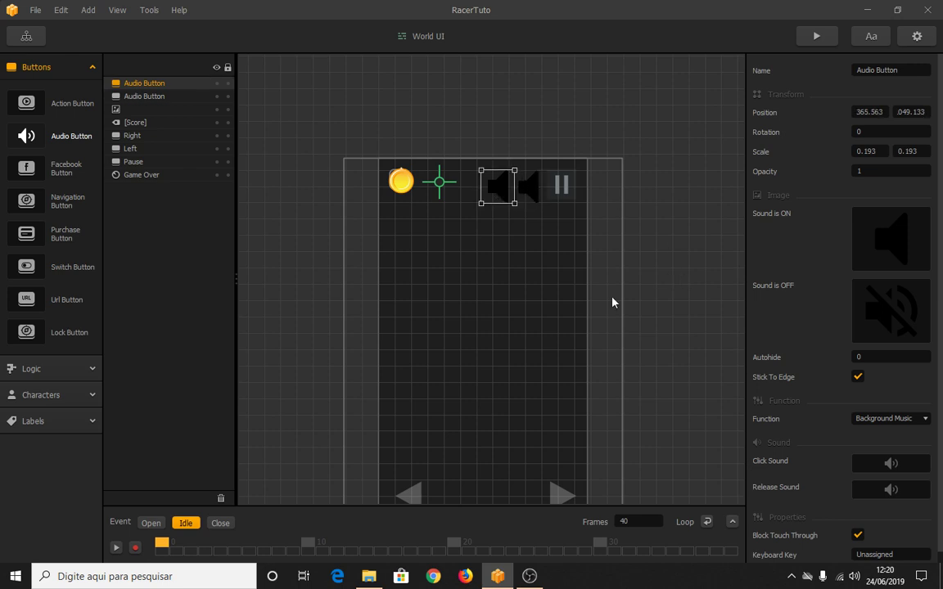
left_click(866, 420)
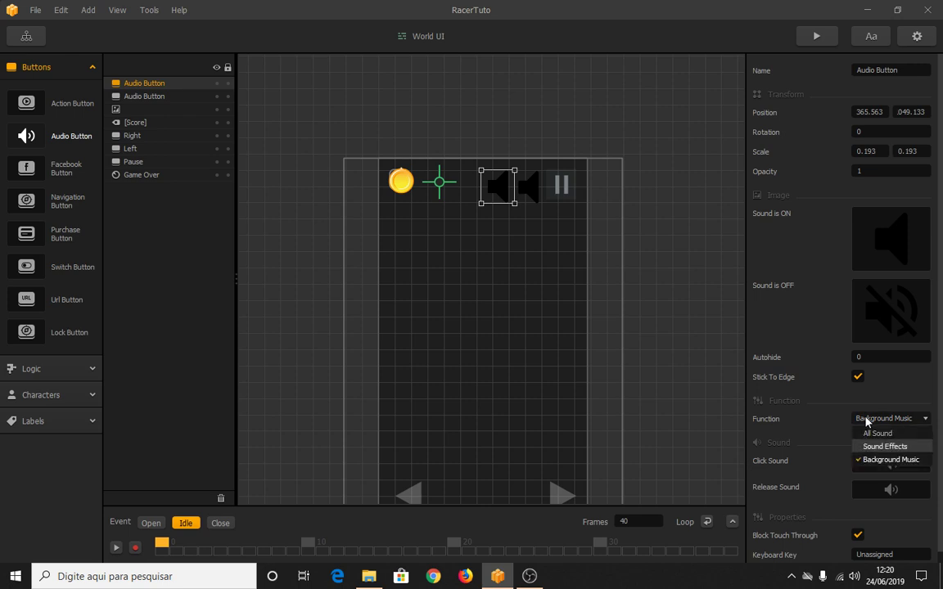
key("Return")
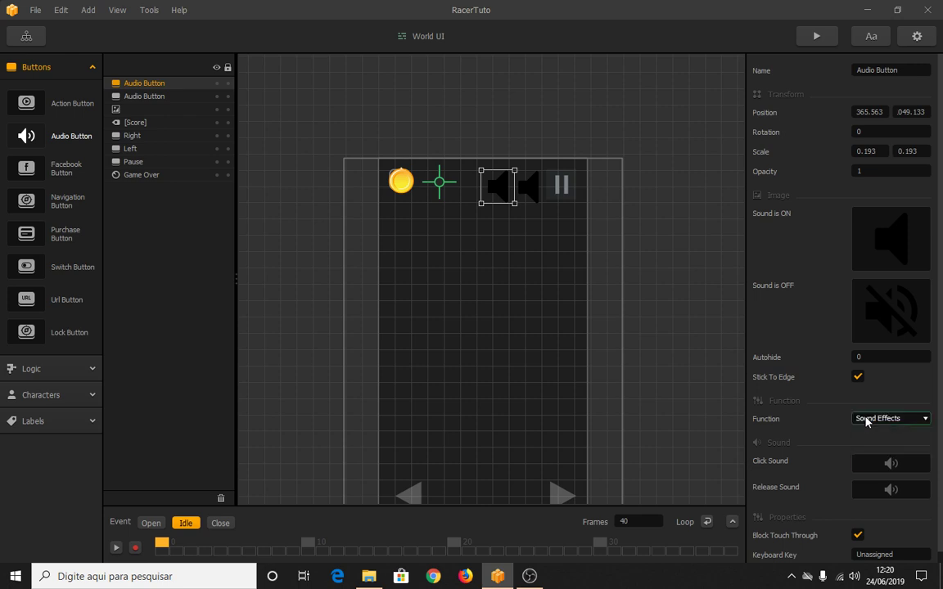
left_click(652, 149)
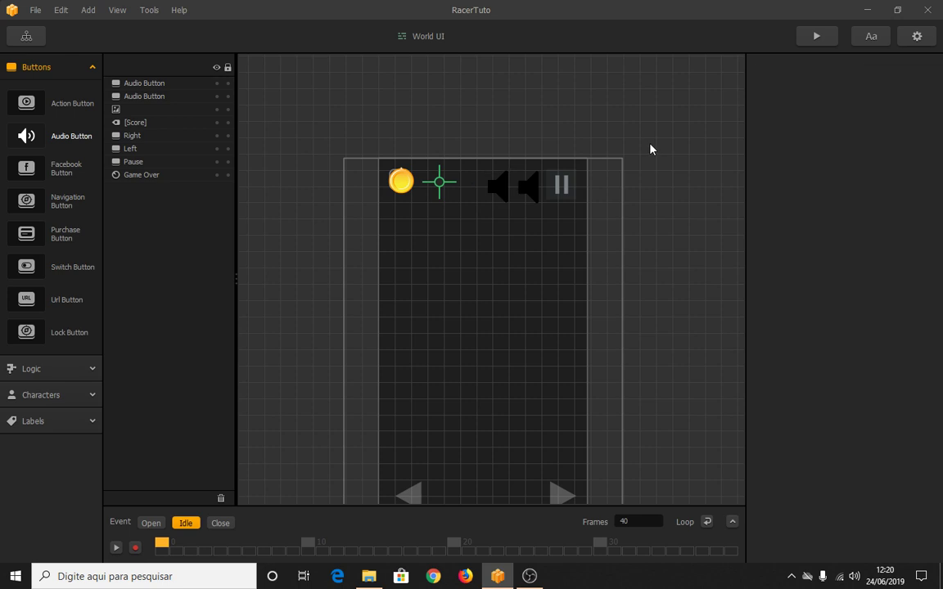
Preview the game, start the race and toggle the background music button on and off while steering the car
left_click(806, 38)
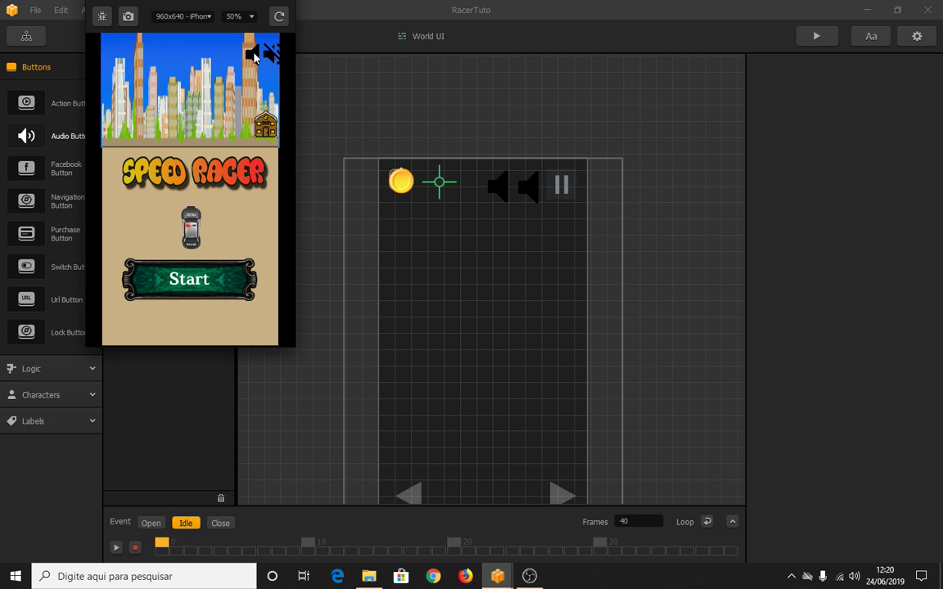
left_click(164, 284)
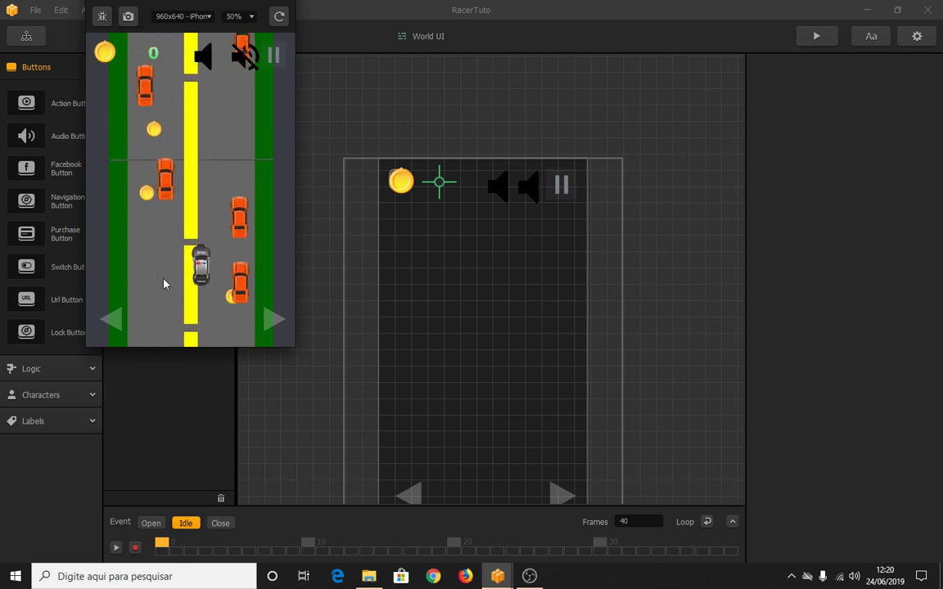
key("Left")
key("Right")
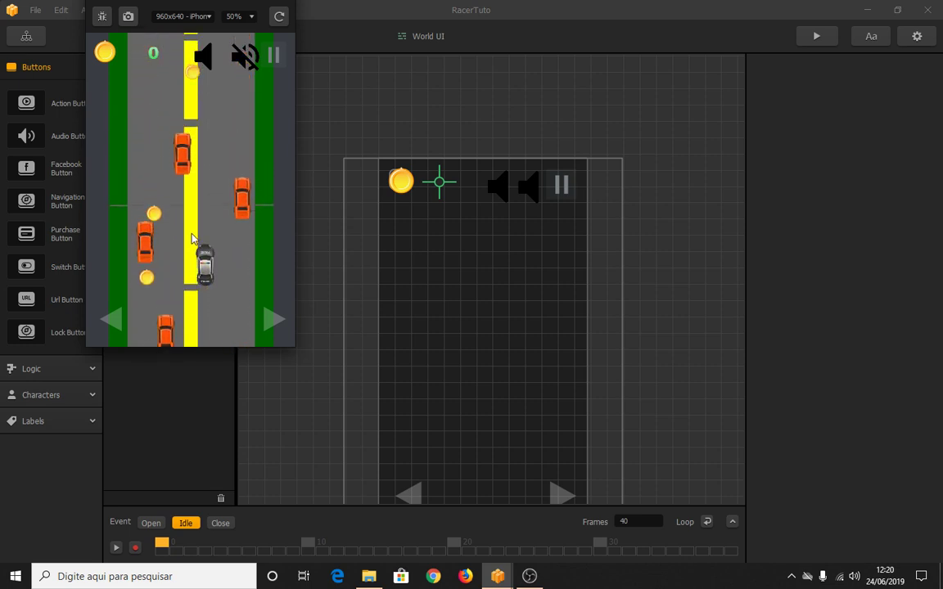
left_click(247, 59)
key("Right")
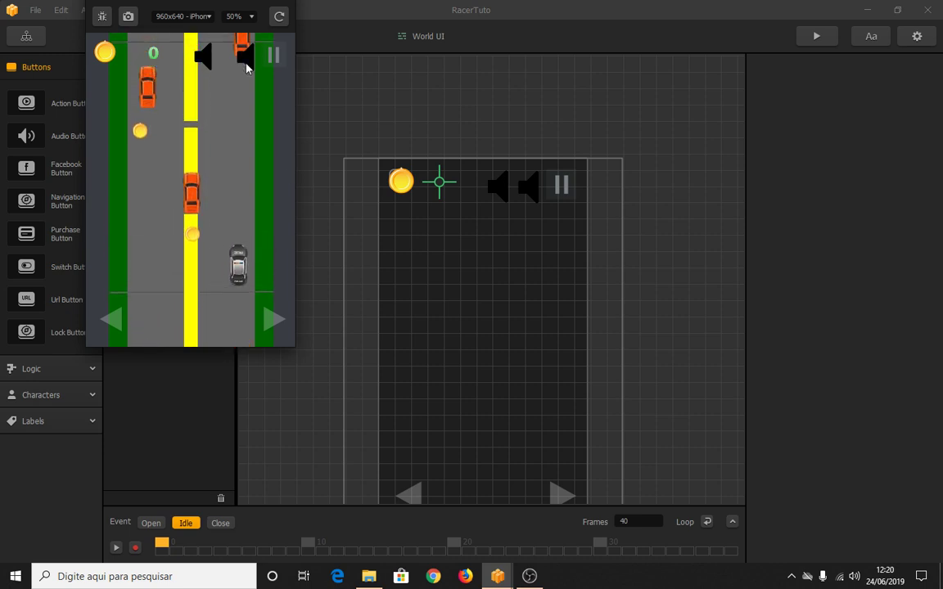
left_click(246, 59)
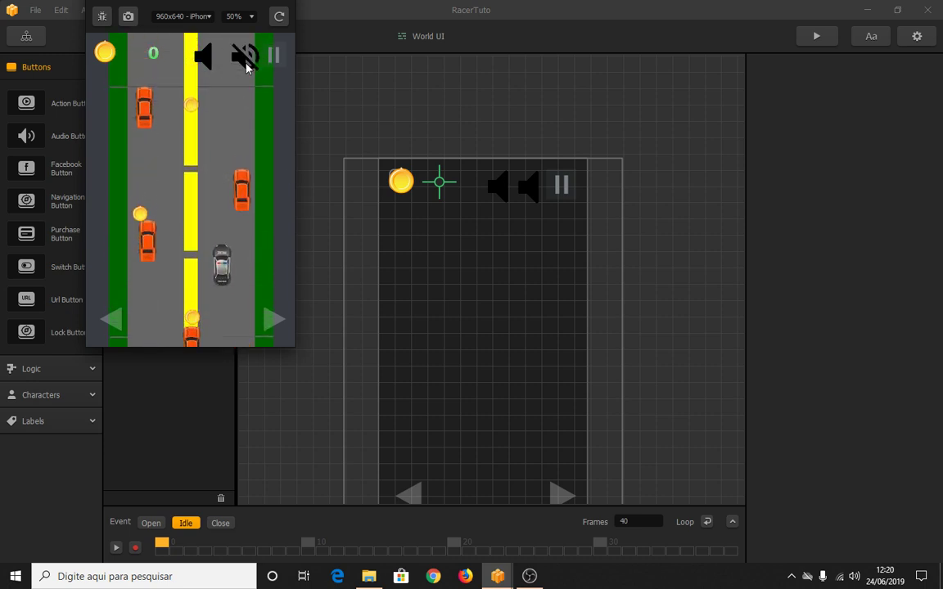
Switch off the sound effects button during the race, steer the car through coins and close the preview
key("Left")
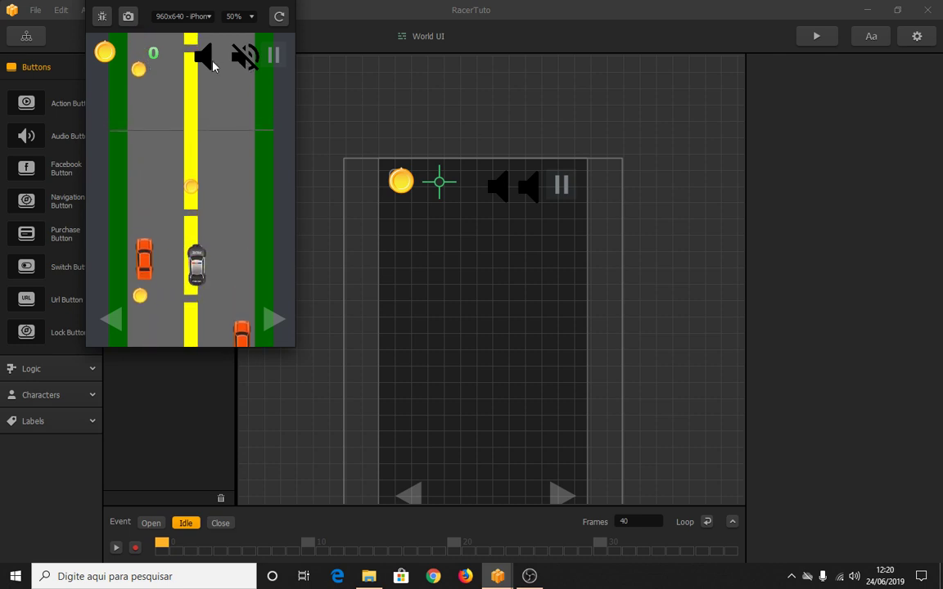
left_click(205, 59)
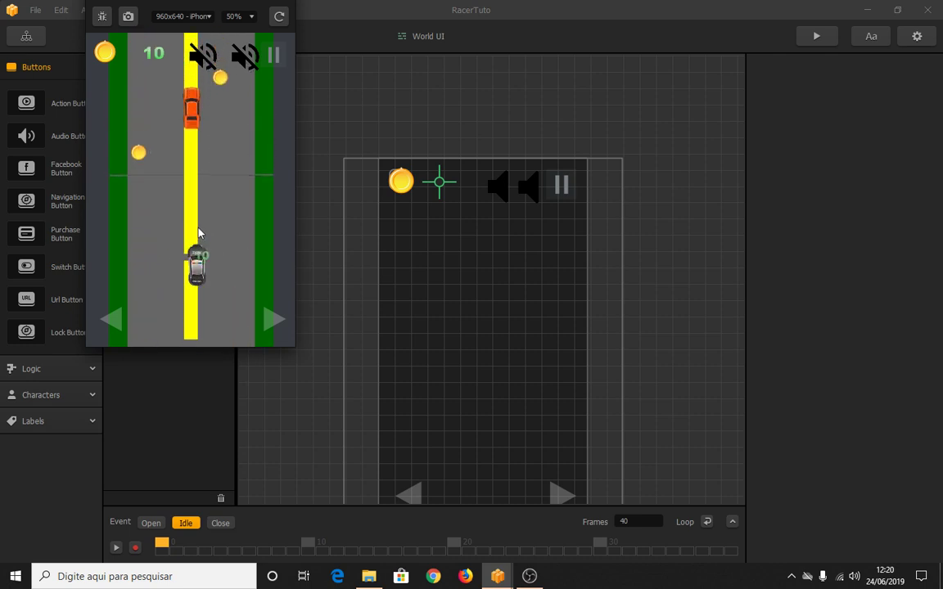
key("Right")
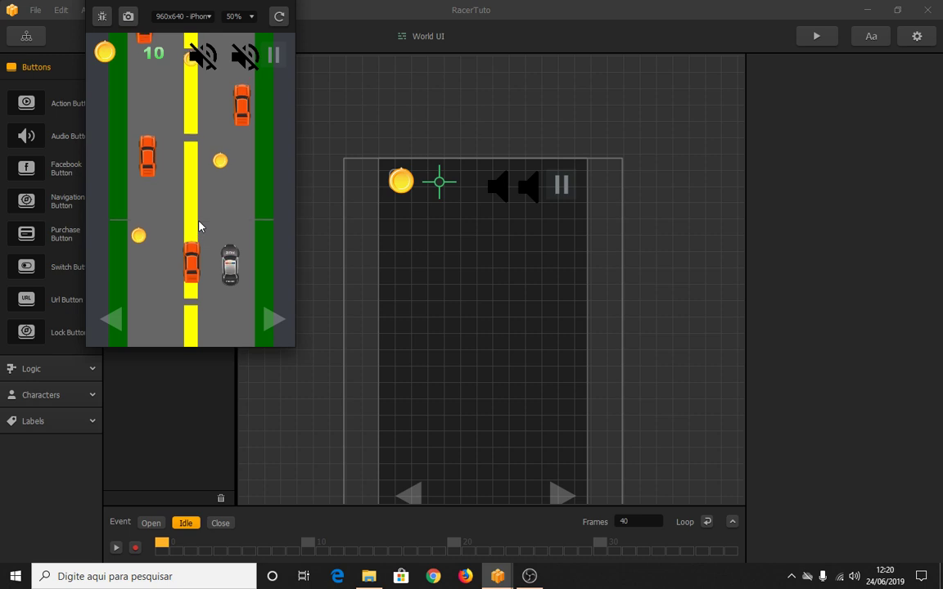
key("Left")
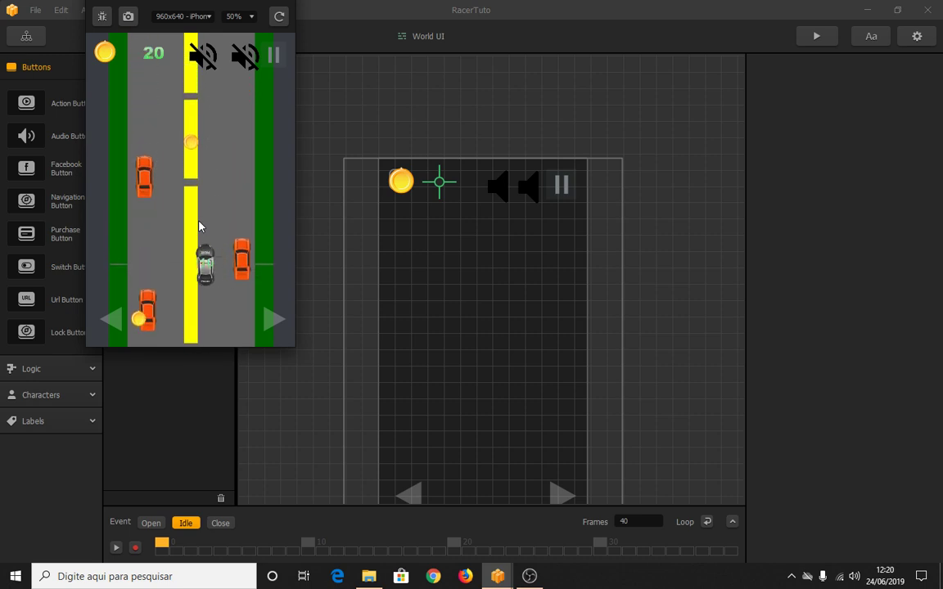
key("Left")
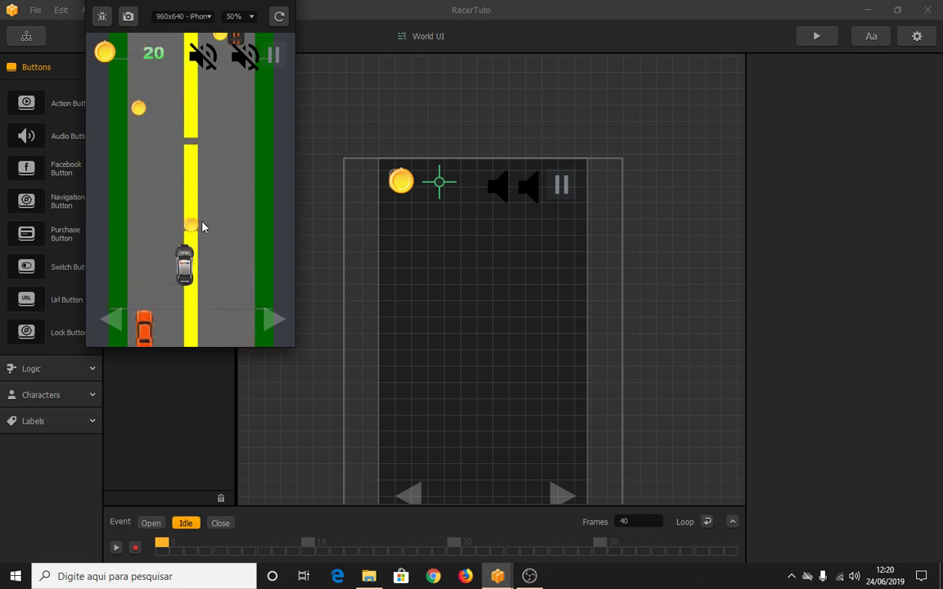
key("Escape")
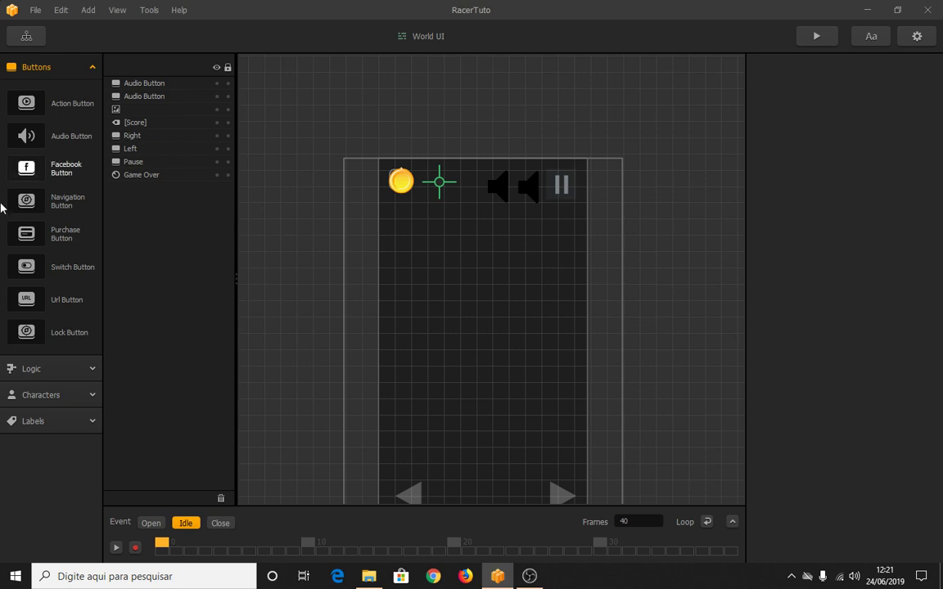
Open the game world from the mind map and examine the Car character's sound settings, including Defeated Sound and Ground Collision
left_click(27, 36)
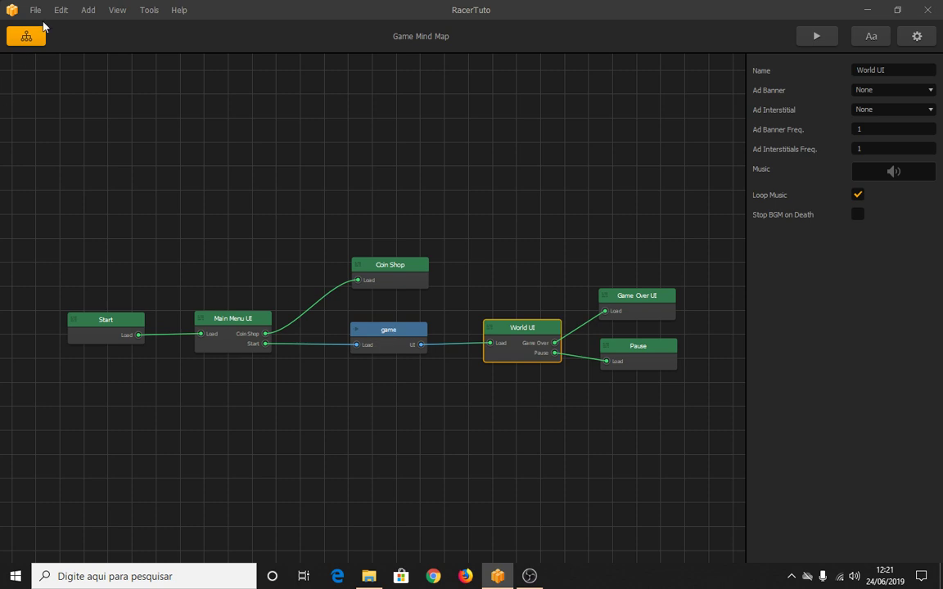
double_click(401, 331)
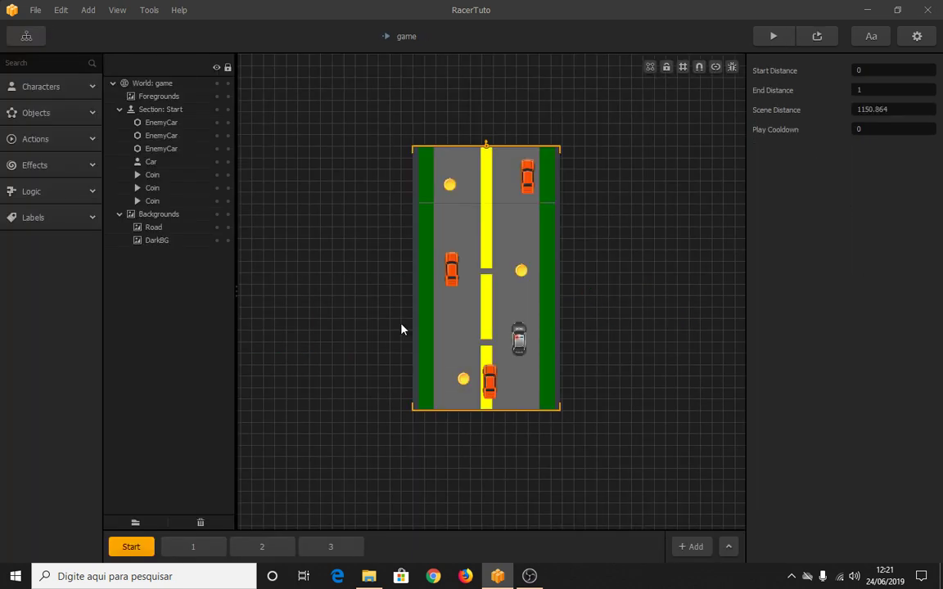
left_click(47, 79)
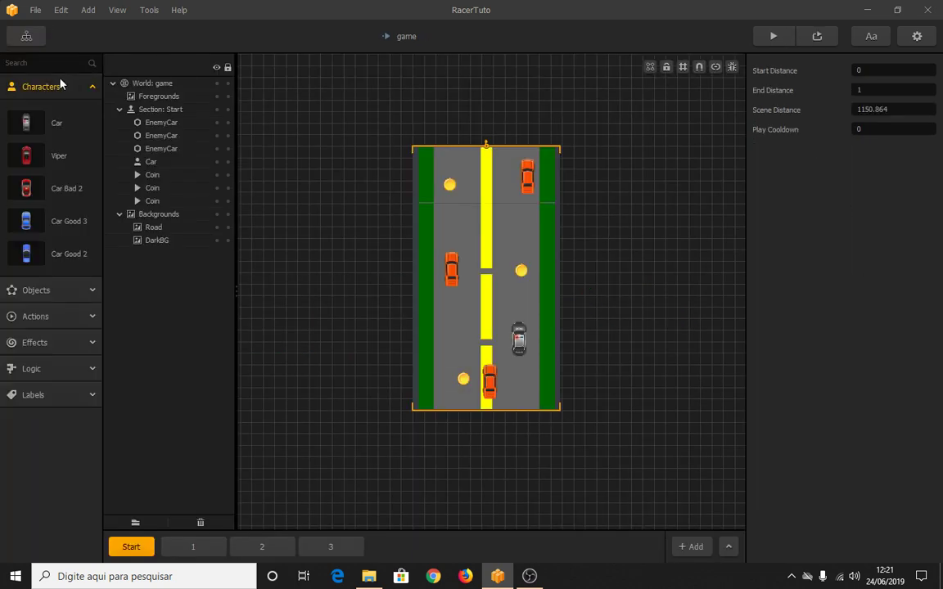
left_click(27, 123)
scroll(836, 335, "down", 5)
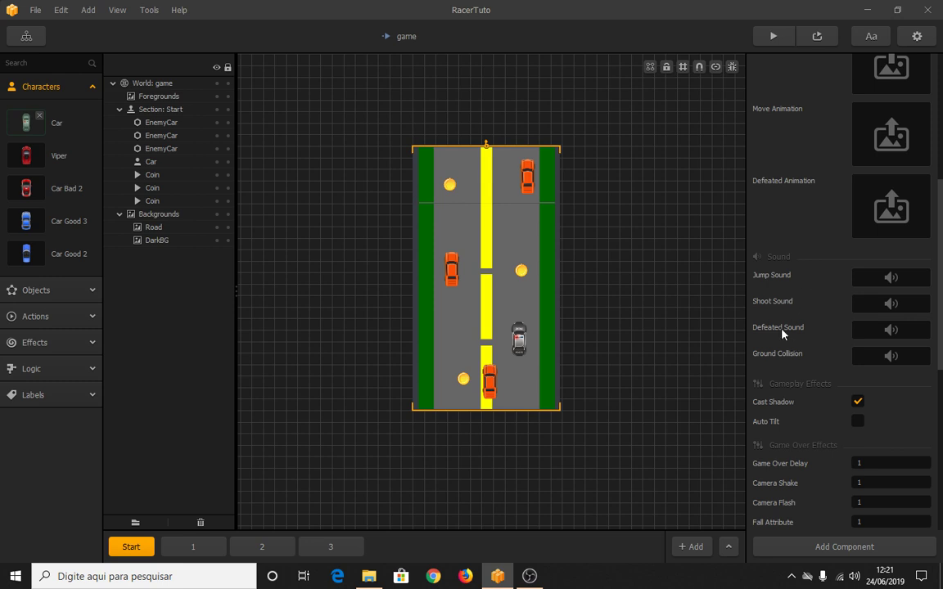
mouse_move(867, 329)
scroll(885, 388, "down", 4)
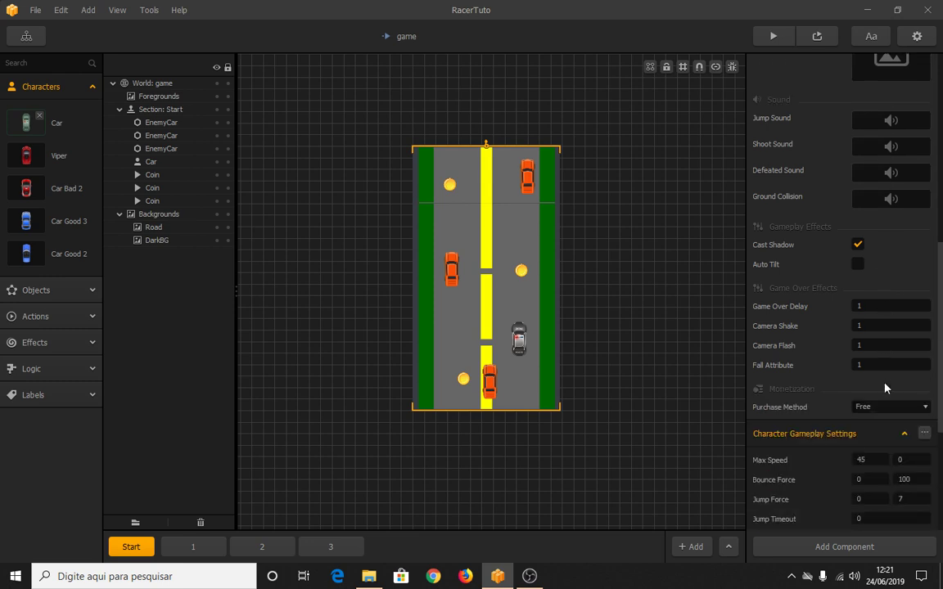
scroll(884, 388, "up", 7)
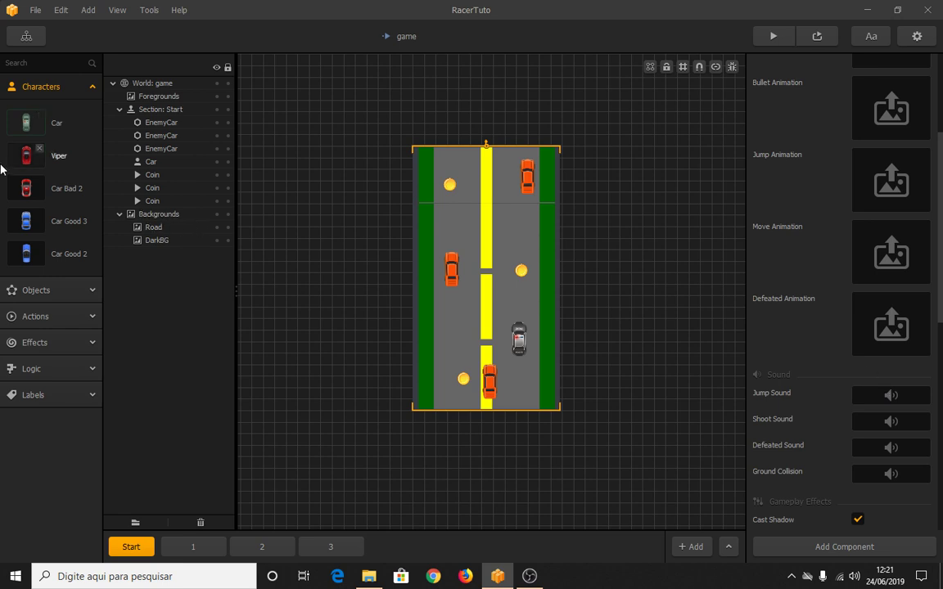
Examine the sound settings of the Viper, Car Bad 2, Car Good 3 and Car Good 2 characters
left_click(27, 154)
scroll(726, 344, "down", 3)
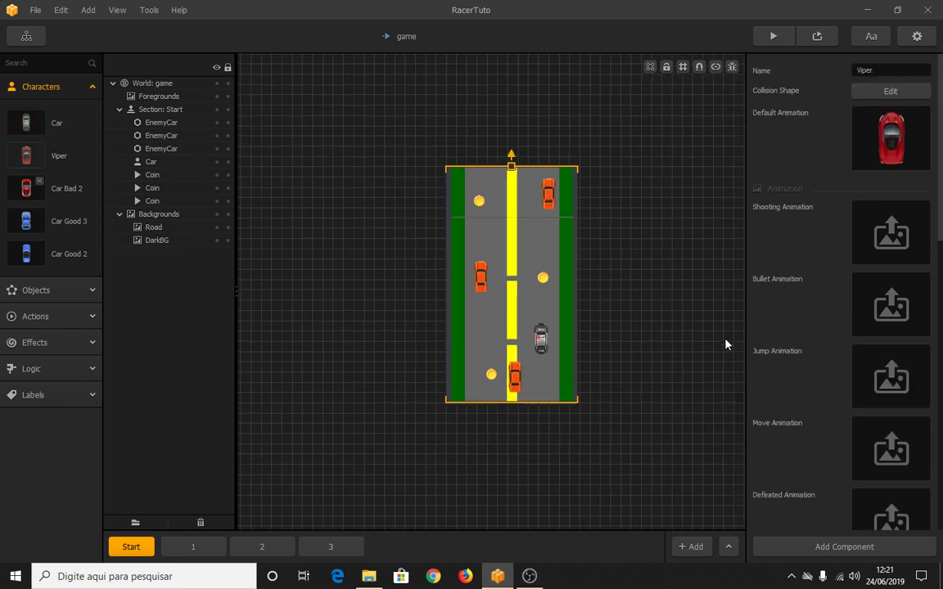
scroll(875, 379, "down", 9)
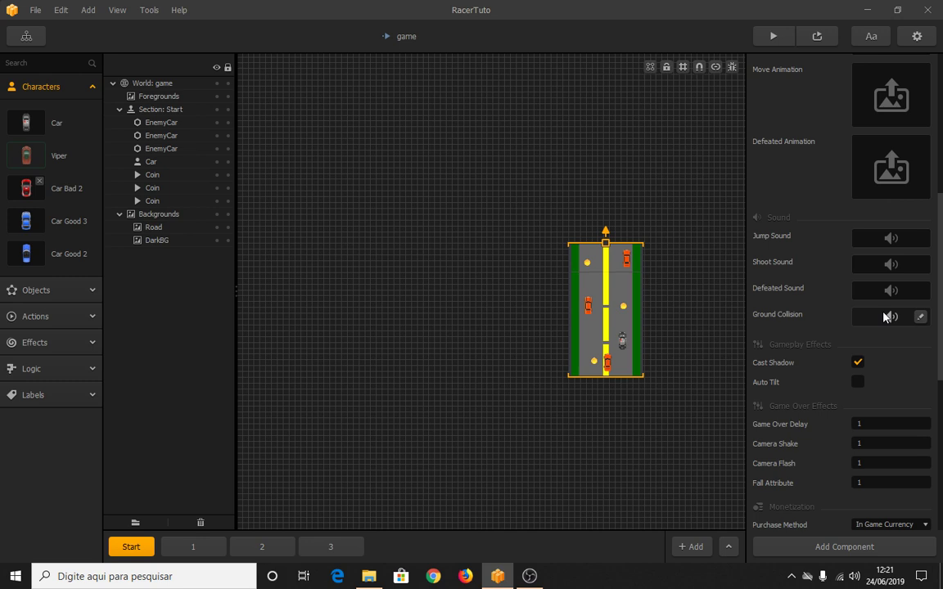
left_click(29, 182)
scroll(843, 343, "down", 11)
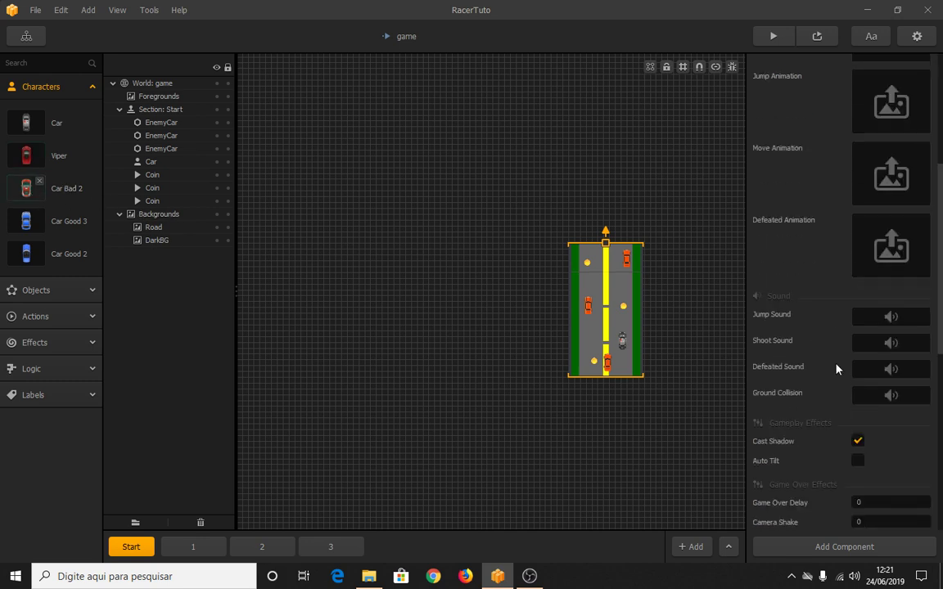
scroll(827, 385, "down", 2)
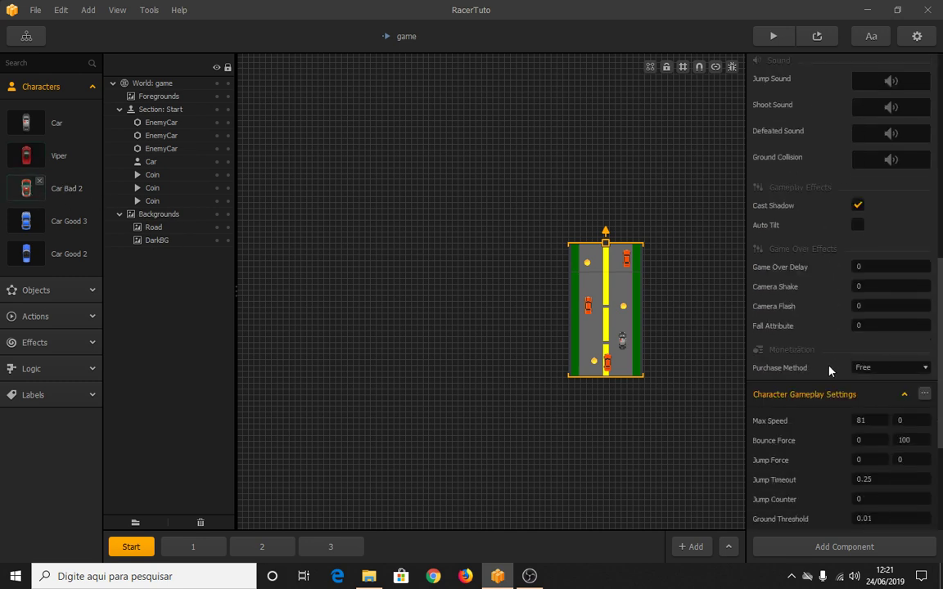
left_click(26, 216)
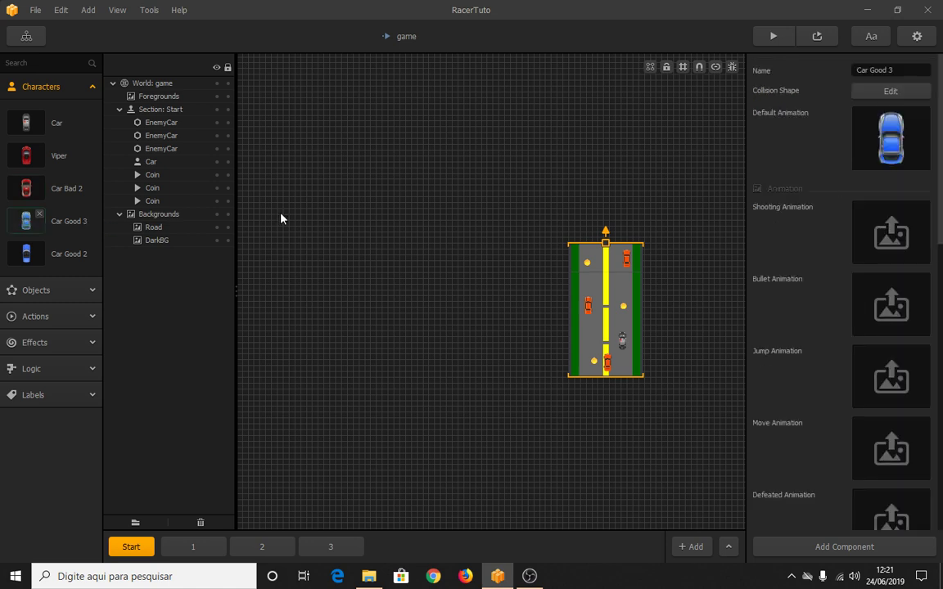
scroll(812, 375, "down", 9)
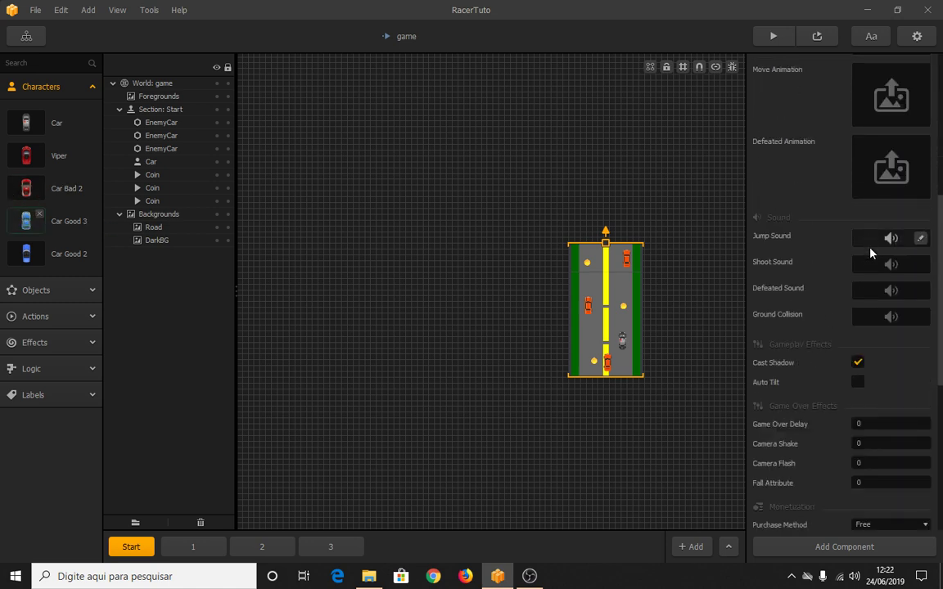
left_click(71, 254)
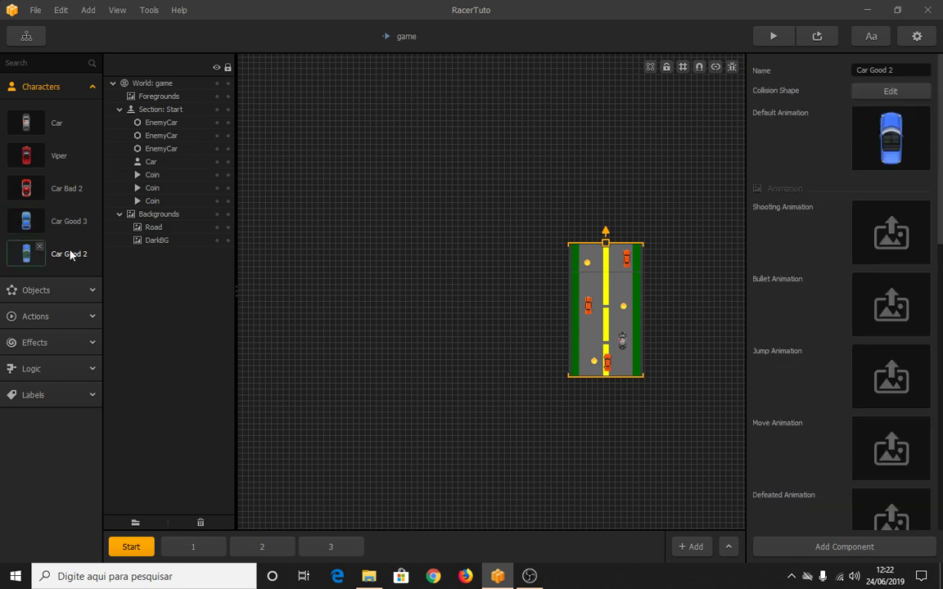
scroll(818, 328, "down", 11)
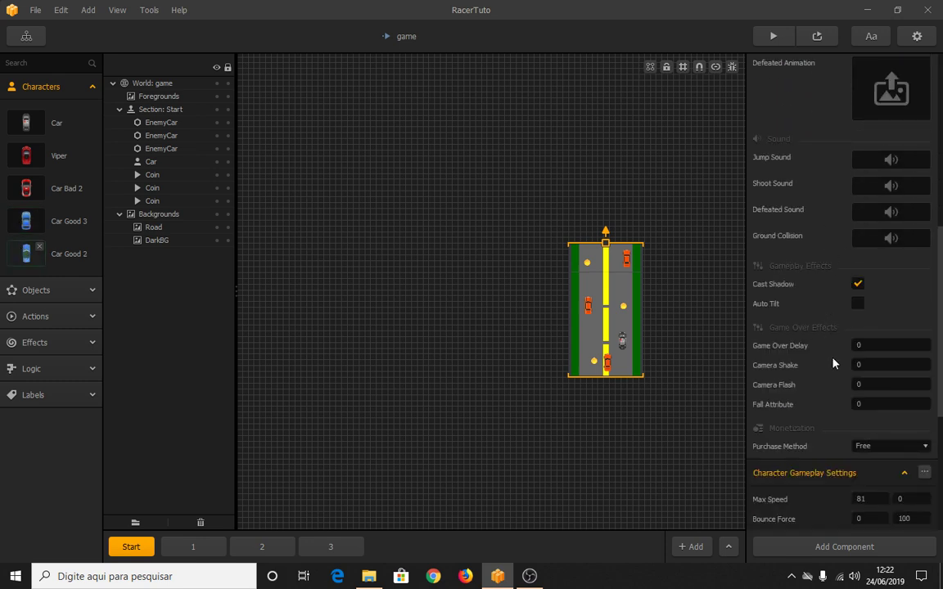
scroll(833, 362, "up", 11)
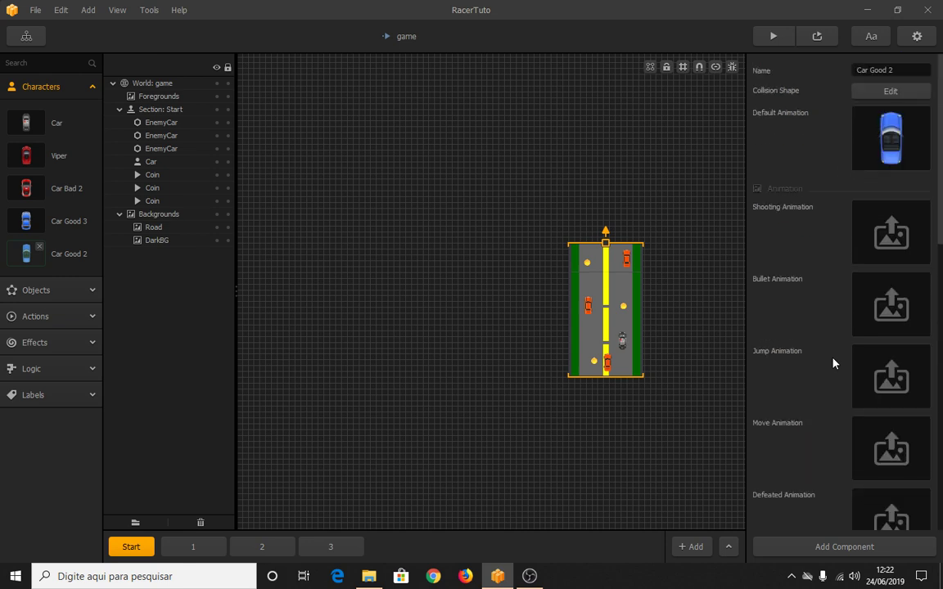
Open the Coin Shop screen and inspect the Unlock Yes and Unlock No sounds of its Multiple Unlock element
left_click(27, 36)
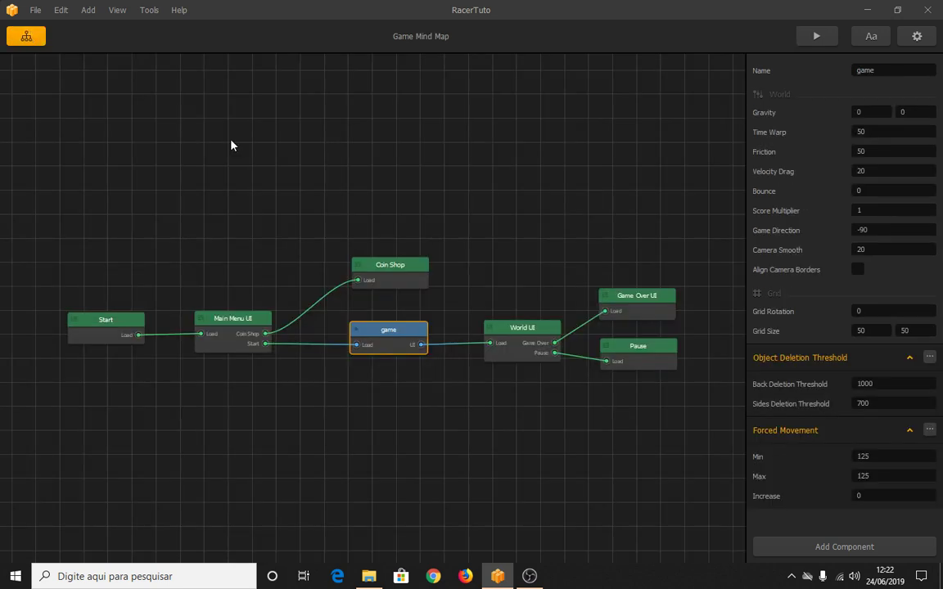
double_click(391, 272)
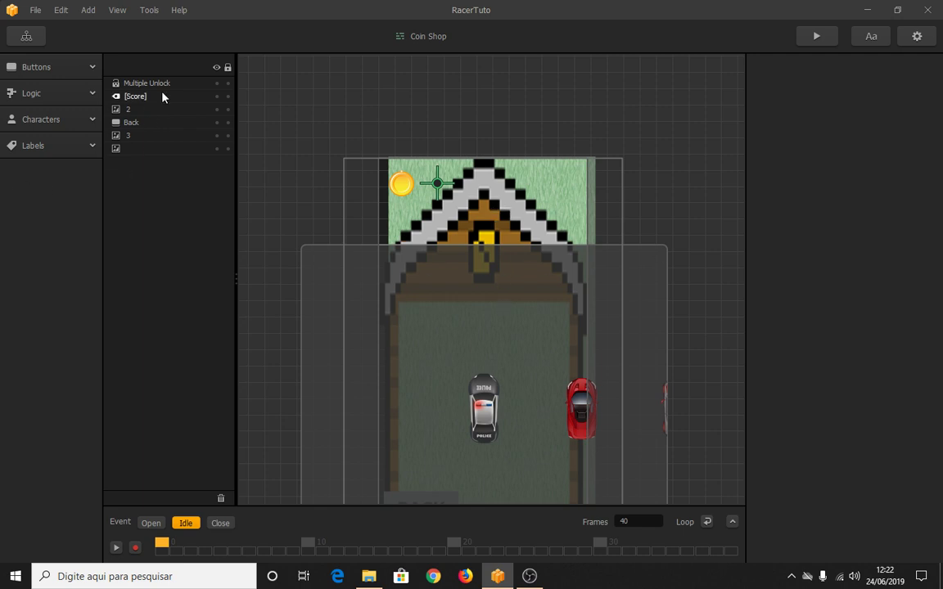
left_click(201, 86)
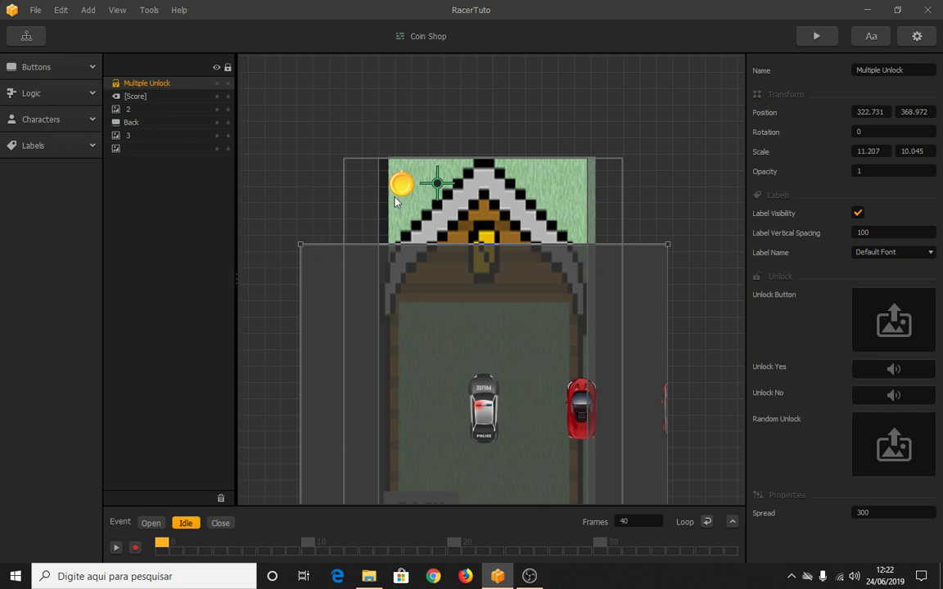
scroll(394, 201, "up", 3)
scroll(398, 202, "down", 4)
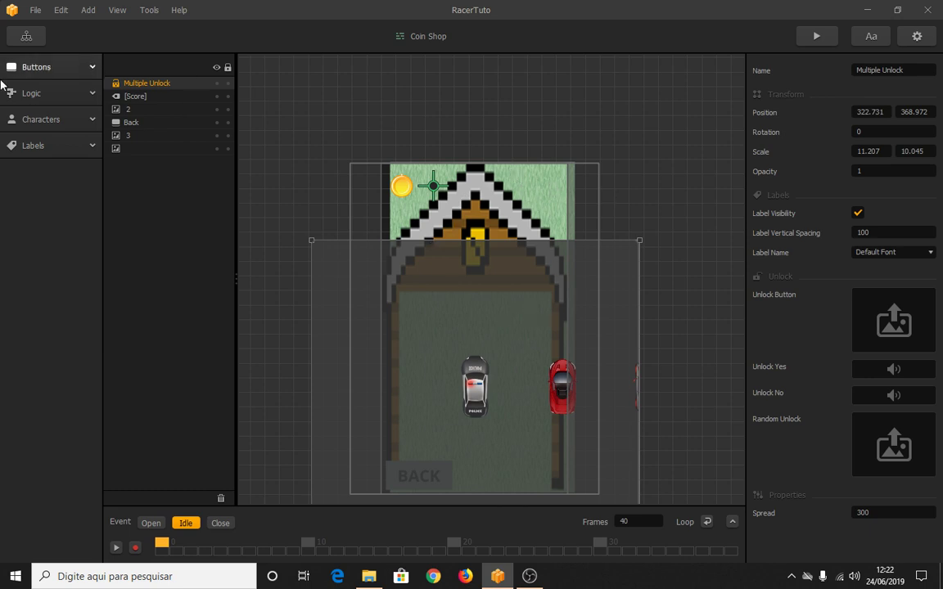
Look through the World UI and Game Over UI screens, and list the button types available for the Game Over UI
left_click(34, 36)
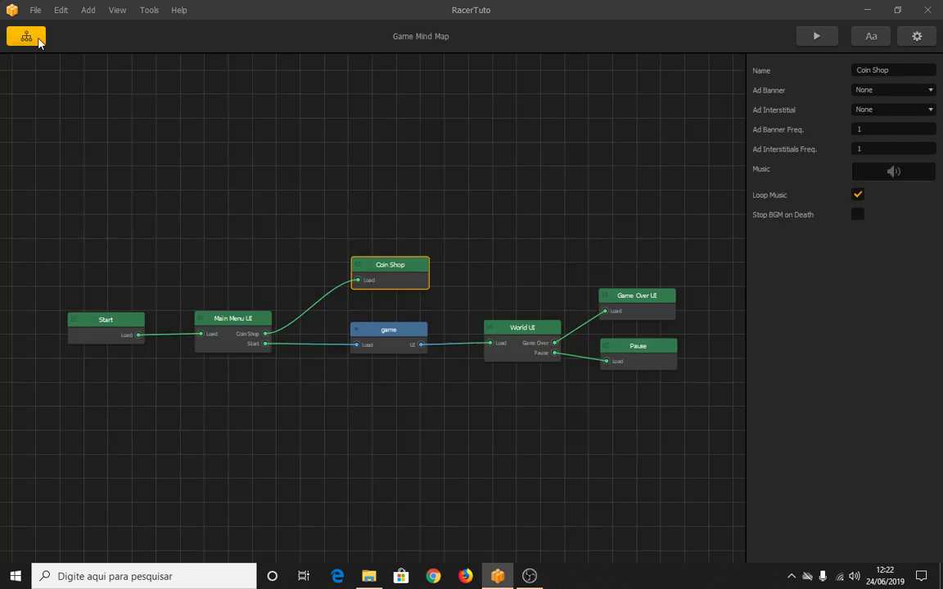
double_click(511, 326)
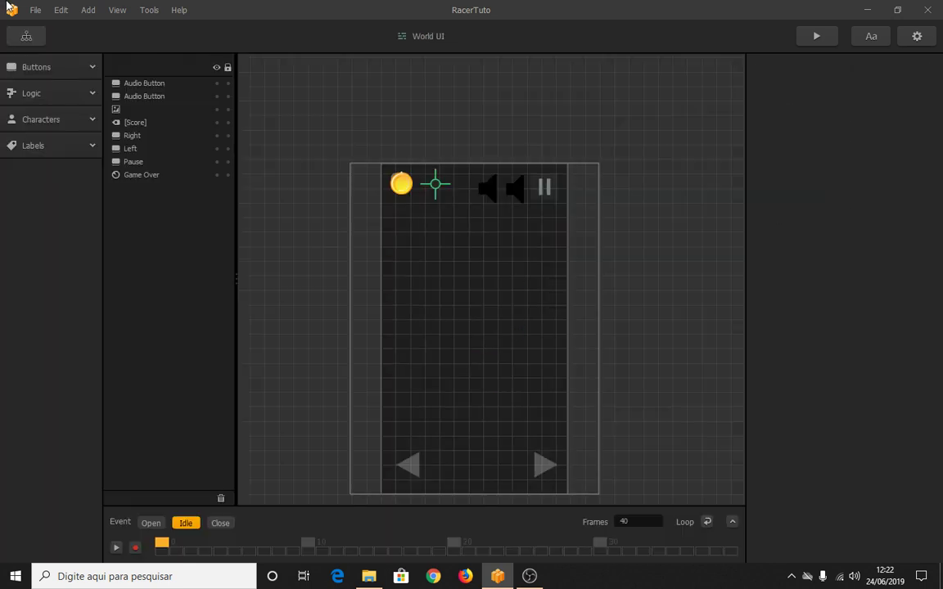
left_click(30, 36)
double_click(626, 301)
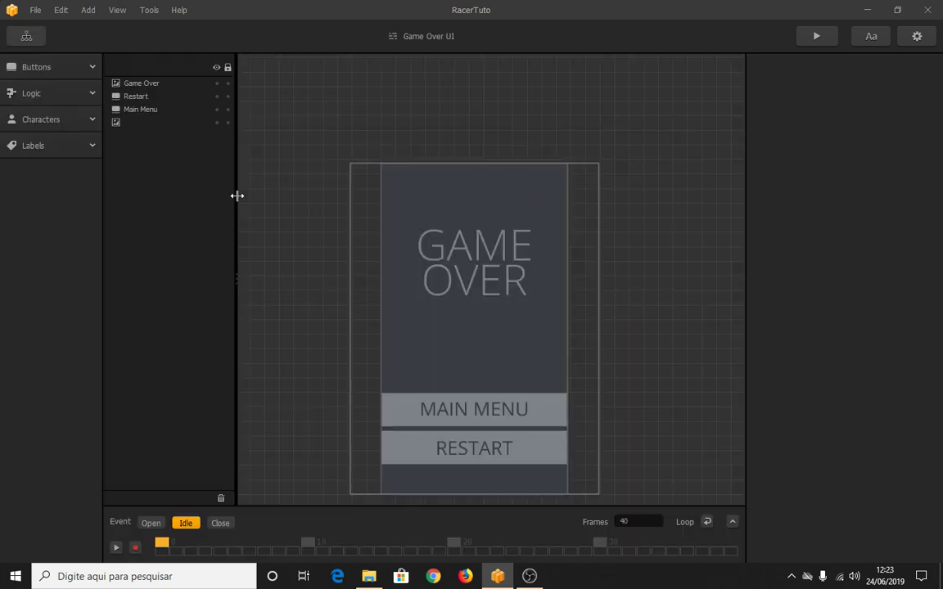
left_click(551, 208)
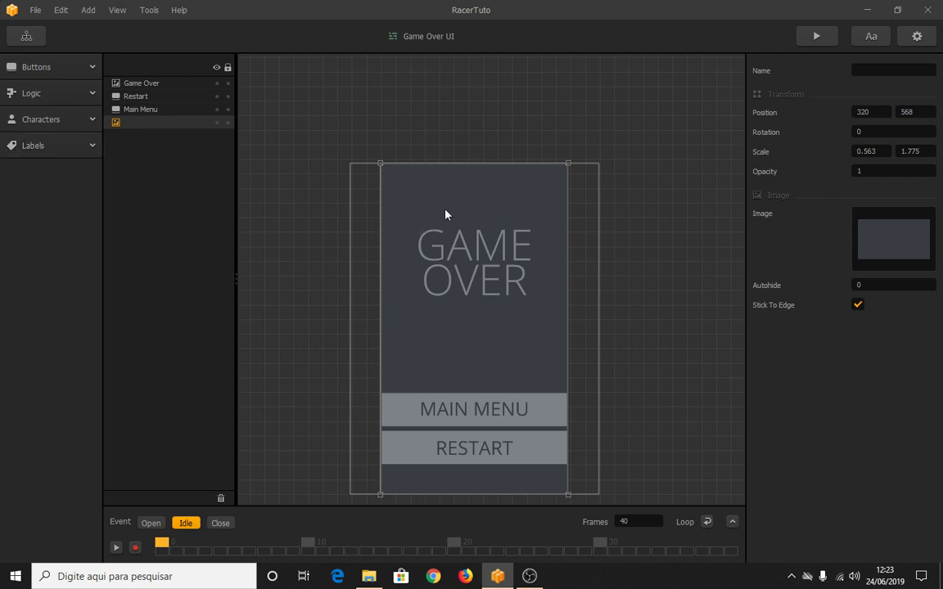
left_click(41, 66)
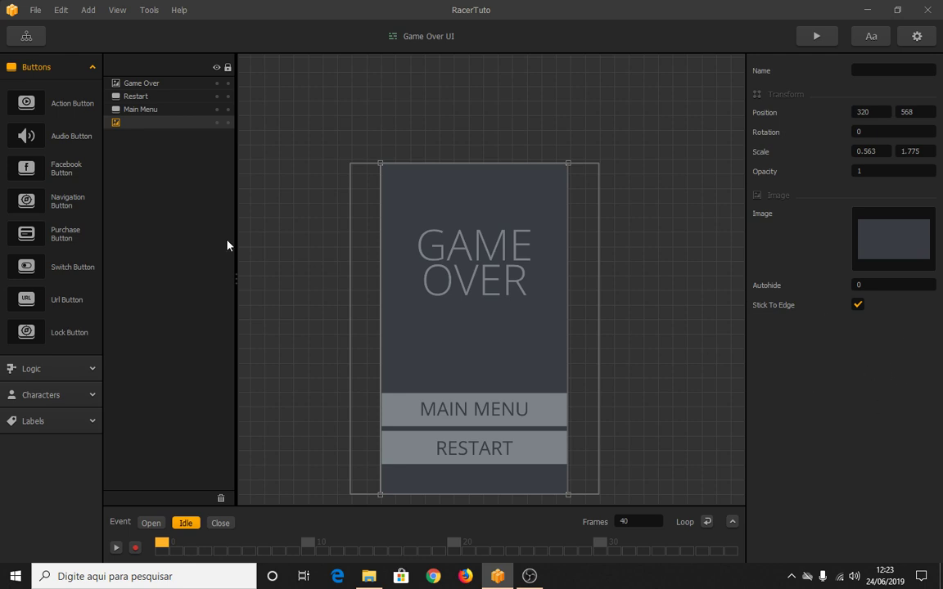
Review the Start node's music setting and the first Audio Button's sound settings in the Main Menu UI
left_click(26, 36)
double_click(113, 327)
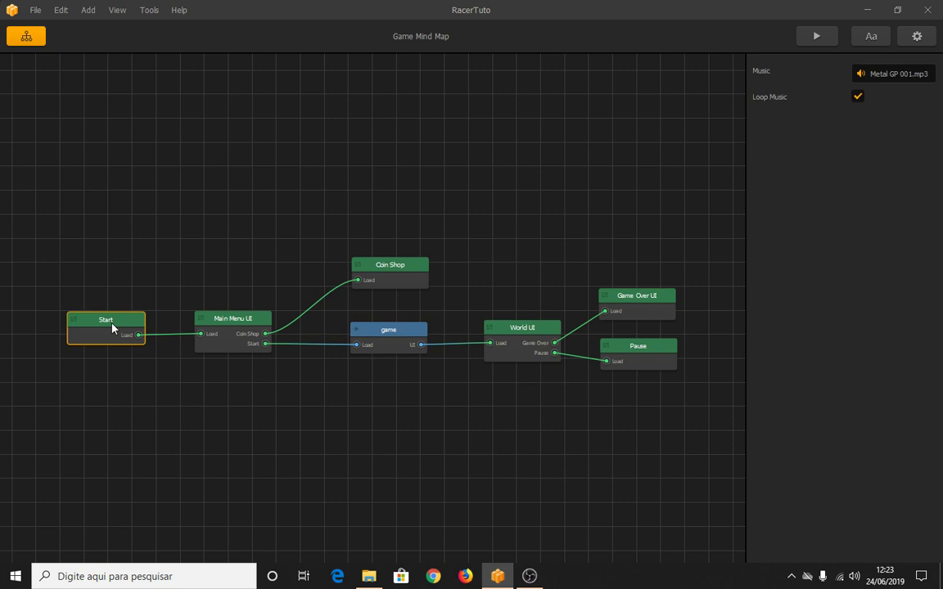
left_click(28, 36)
mouse_move(908, 75)
double_click(219, 320)
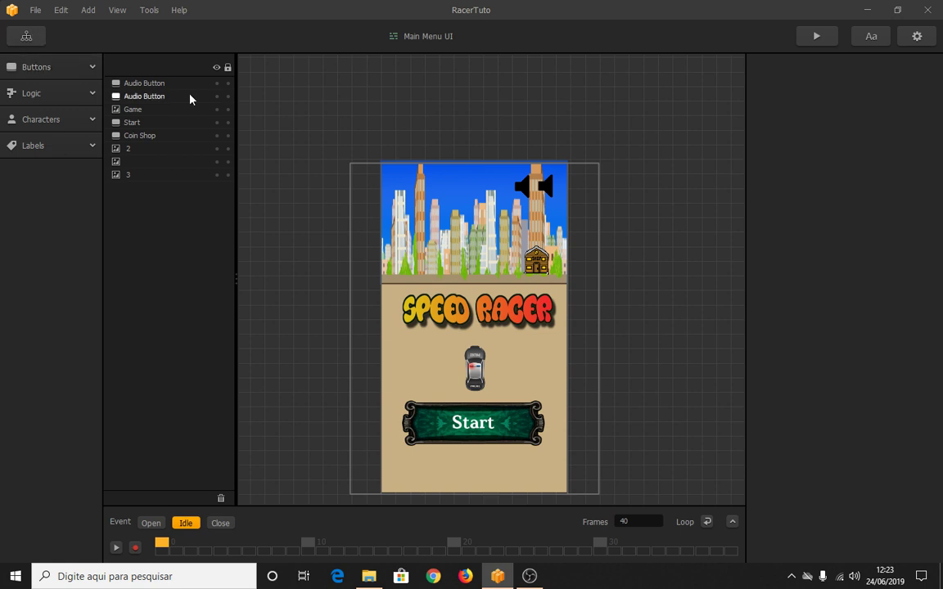
left_click(148, 85)
scroll(826, 201, "down", 1)
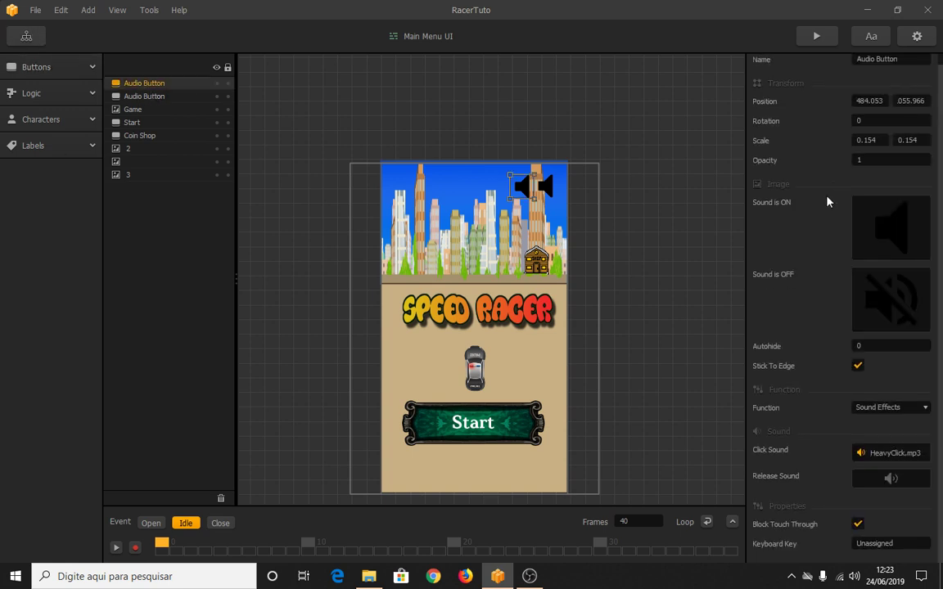
Compare the properties of the Main Menu UI, Coin Shop, game, World UI and Game Over UI nodes in the mind map, looking for music settings
left_click(24, 39)
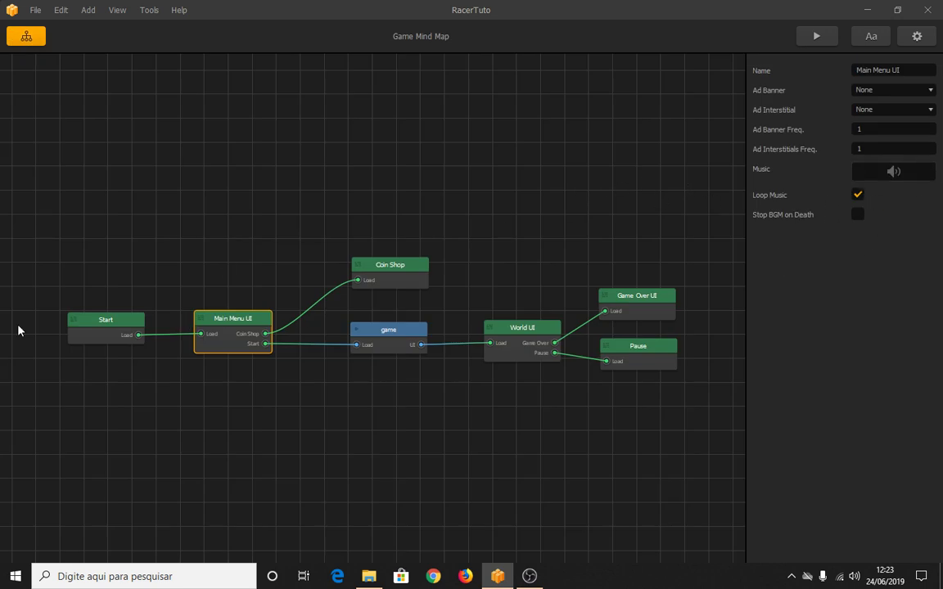
mouse_move(903, 180)
left_click(379, 272)
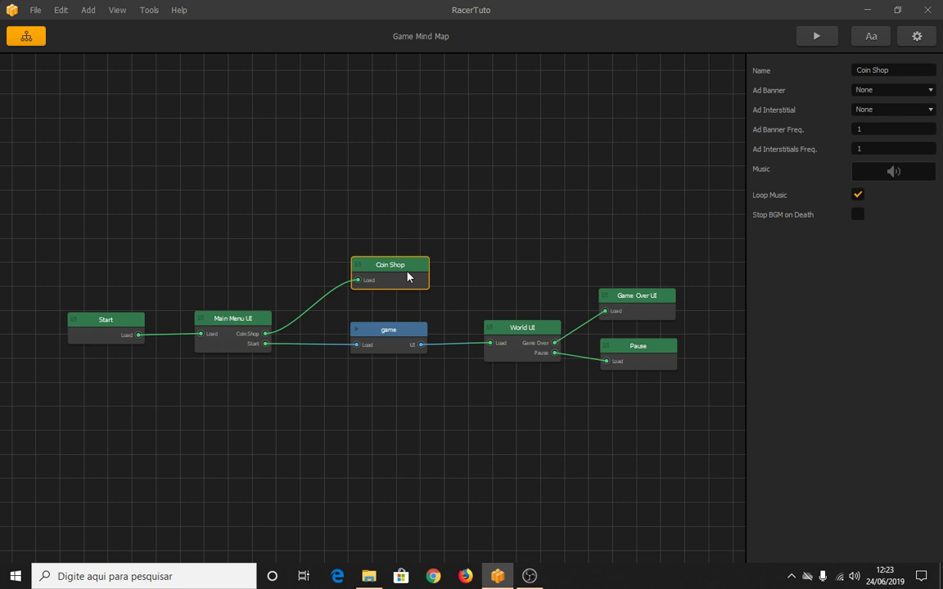
mouse_move(916, 180)
left_click(404, 331)
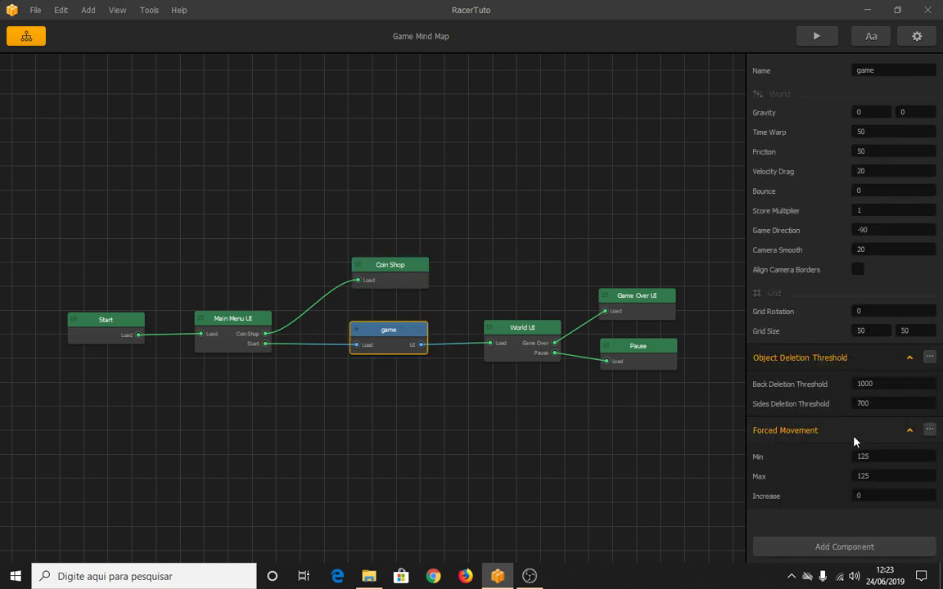
left_click(540, 331)
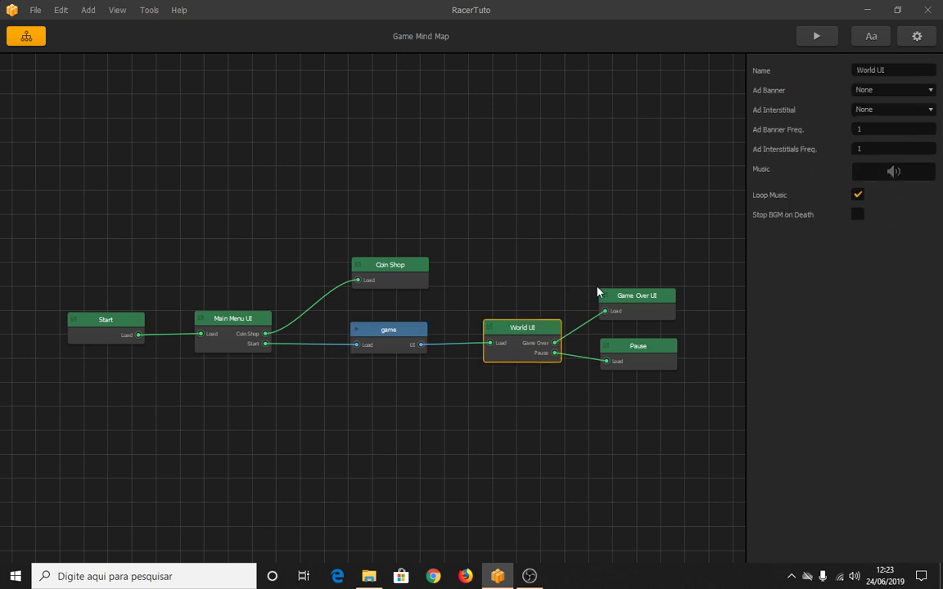
left_click(641, 296)
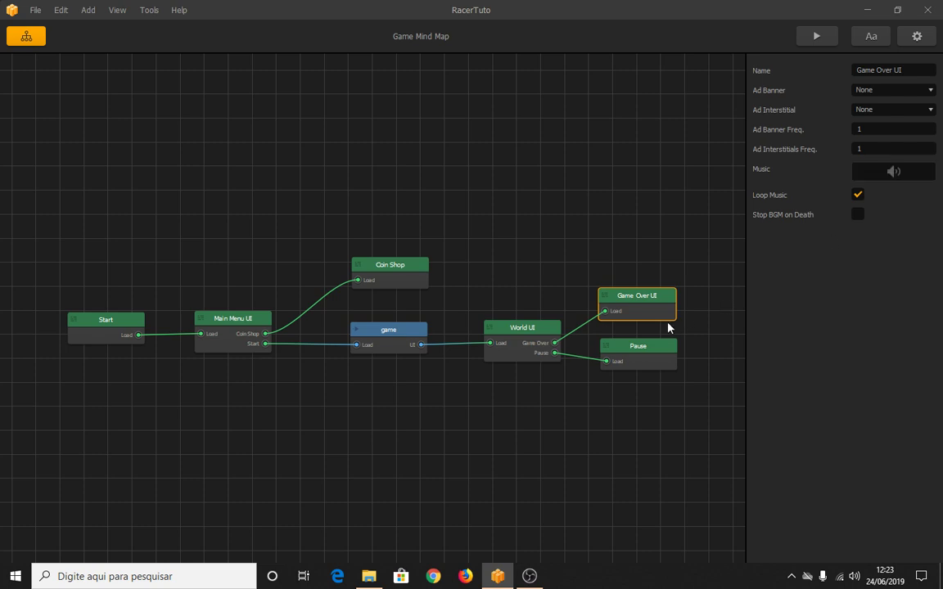
Set the Pause screen's Ad Banner to AdMob
left_click(650, 352)
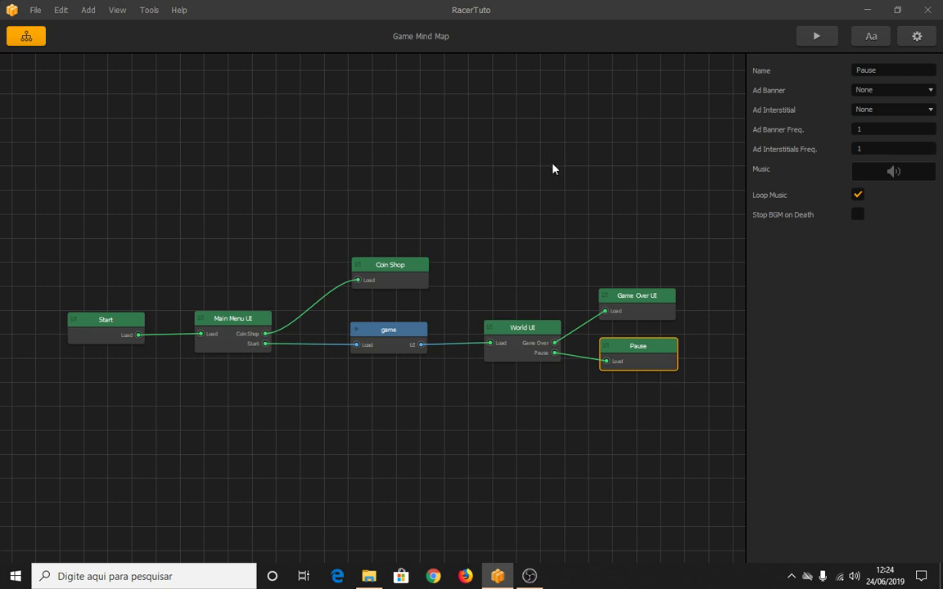
left_click(925, 93)
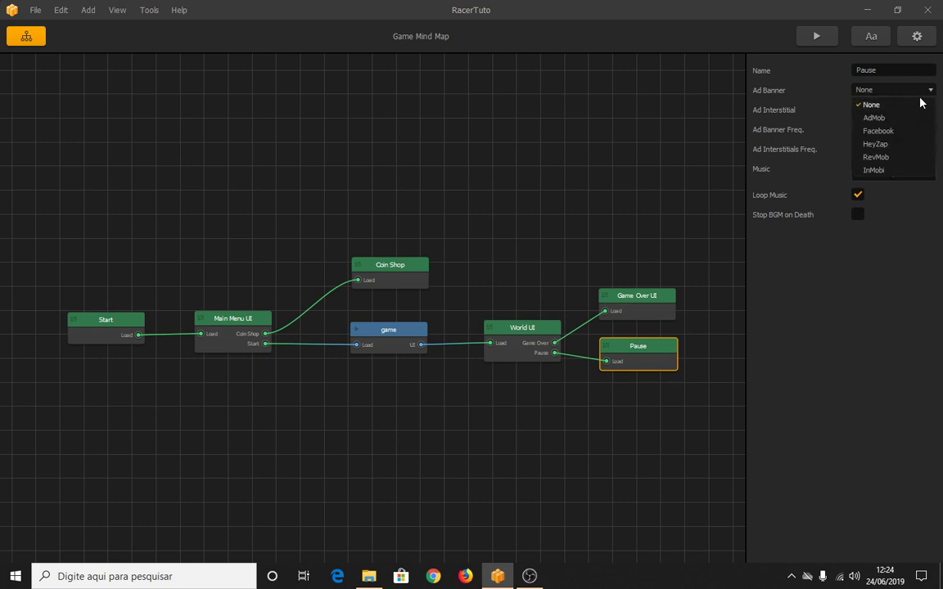
left_click(905, 119)
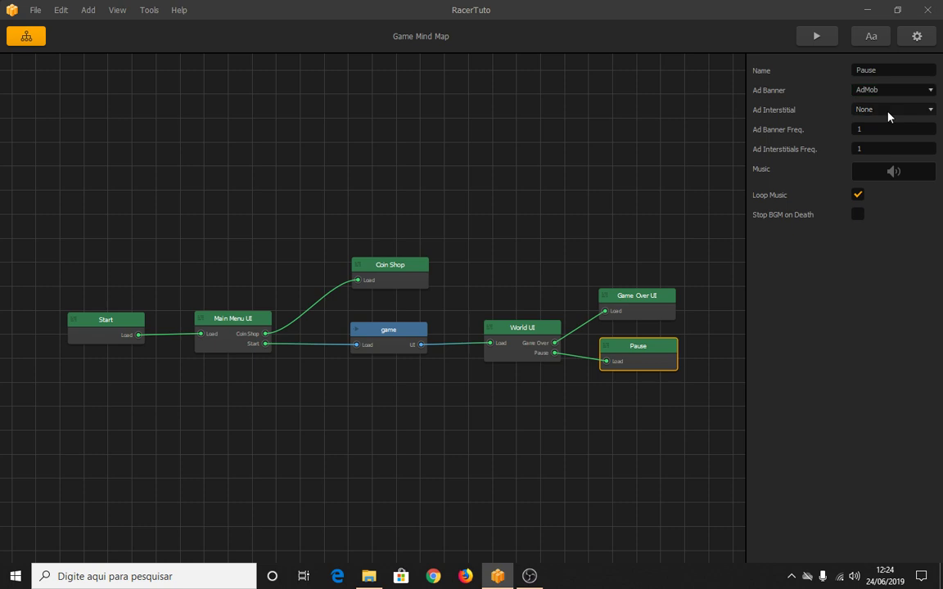
Set the Pause screen's Ad Interstitial to AdMob
left_click(888, 112)
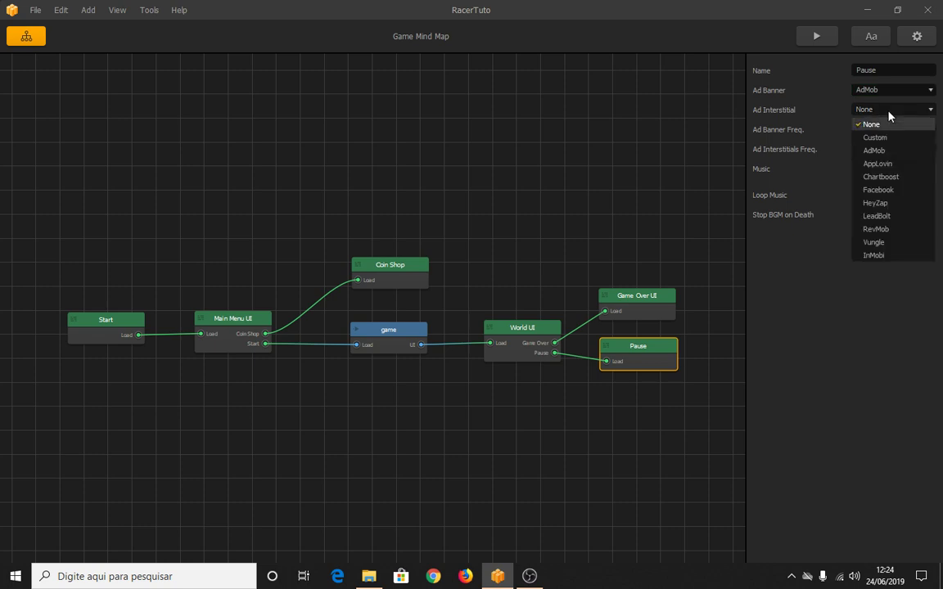
key("Return")
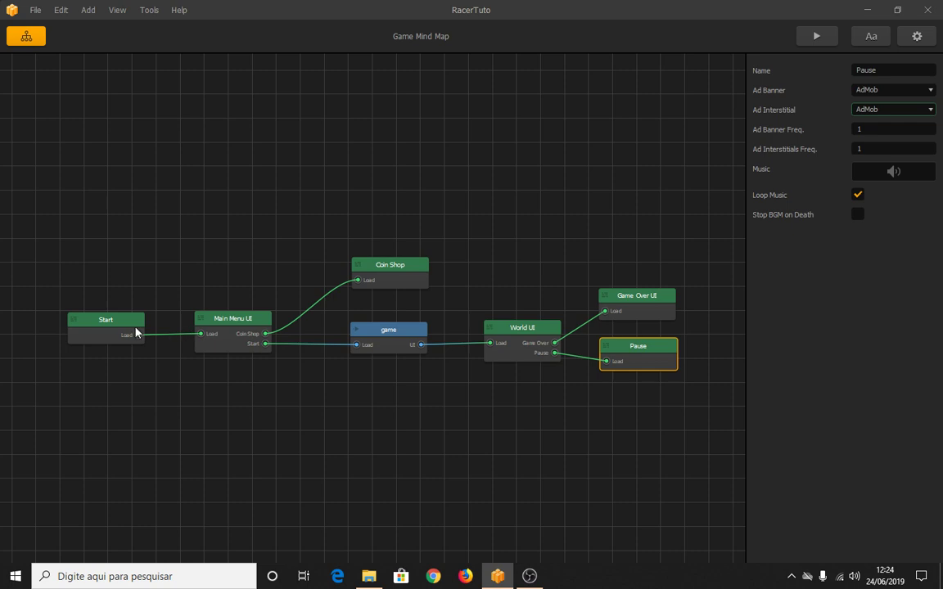
Shift the Start node slightly closer to the Main Menu UI node and move the Pause node a little lower in the mind map
left_click_drag(119, 326, 125, 328)
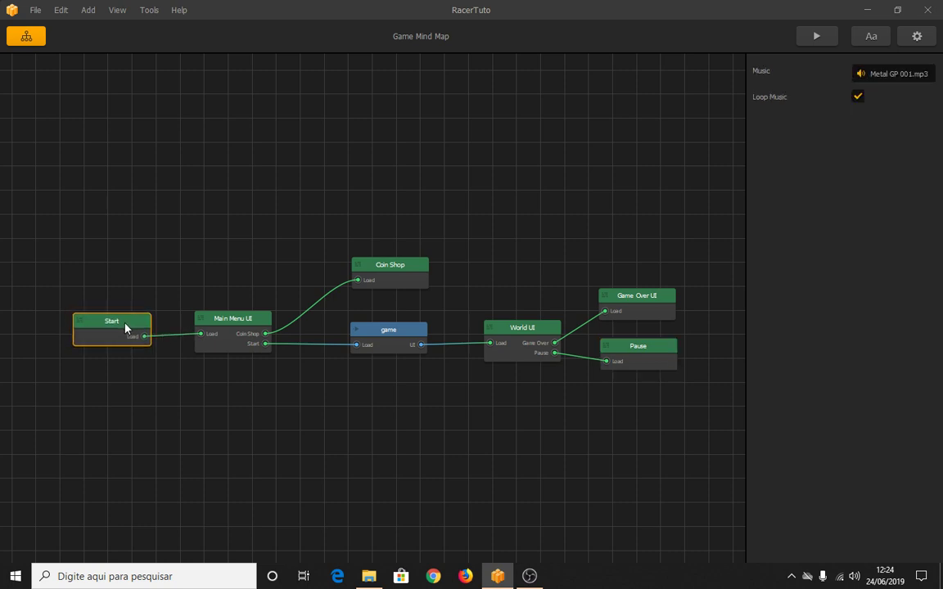
left_click(287, 255)
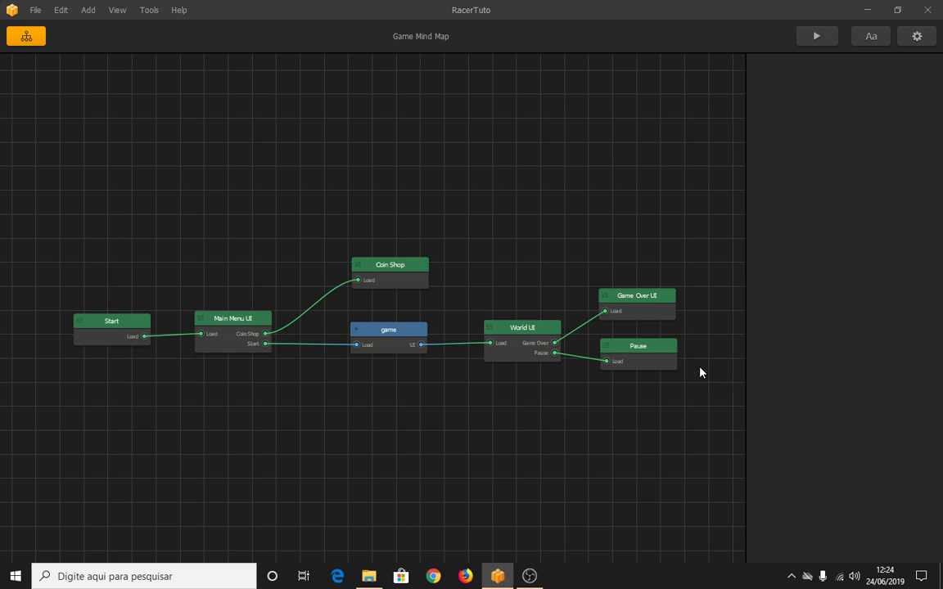
left_click_drag(654, 354, 657, 375)
left_click(537, 200)
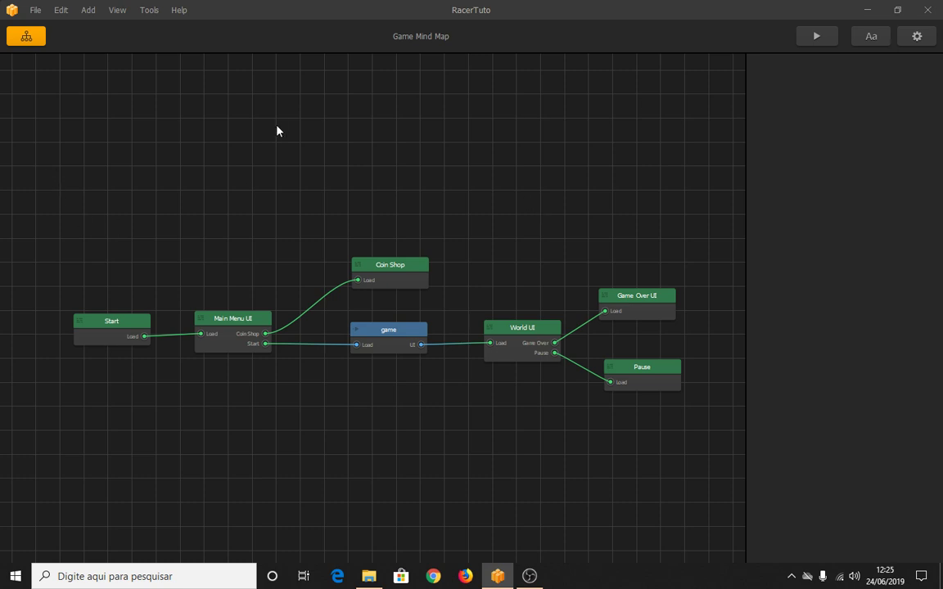
Examine the AdMob, HeyZap, Facebook and InMobi ID fields in the project's advertisement settings for the Apple iOS App Store
left_click(917, 36)
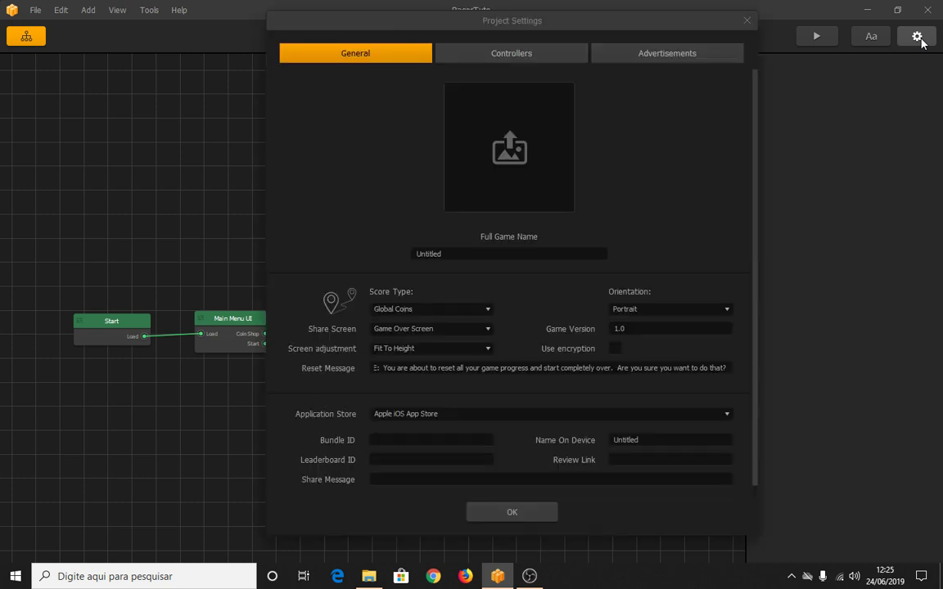
left_click(622, 55)
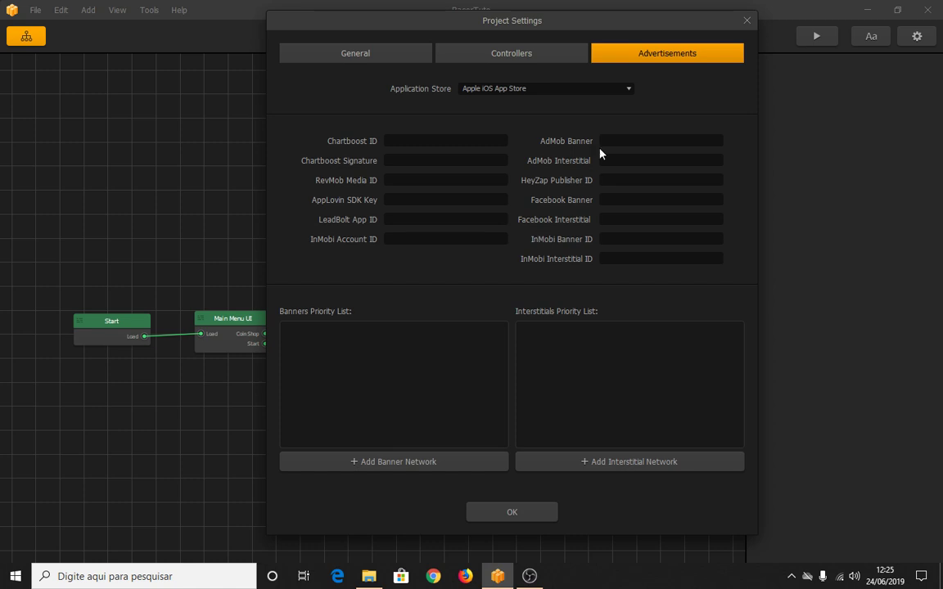
left_click(619, 140)
left_click(619, 161)
left_click(625, 140)
left_click(622, 162)
left_click(623, 178)
left_click(624, 200)
left_click(624, 239)
left_click(623, 221)
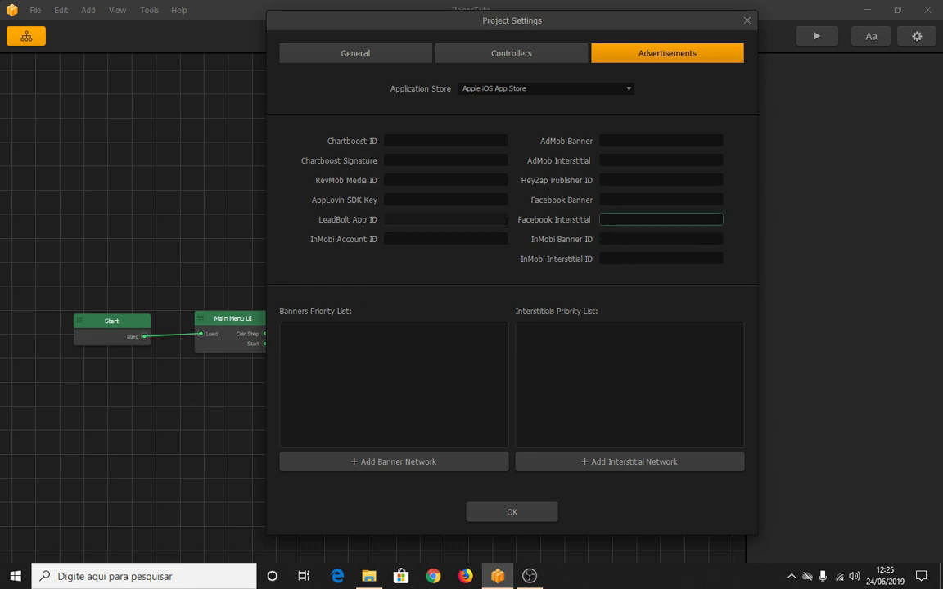